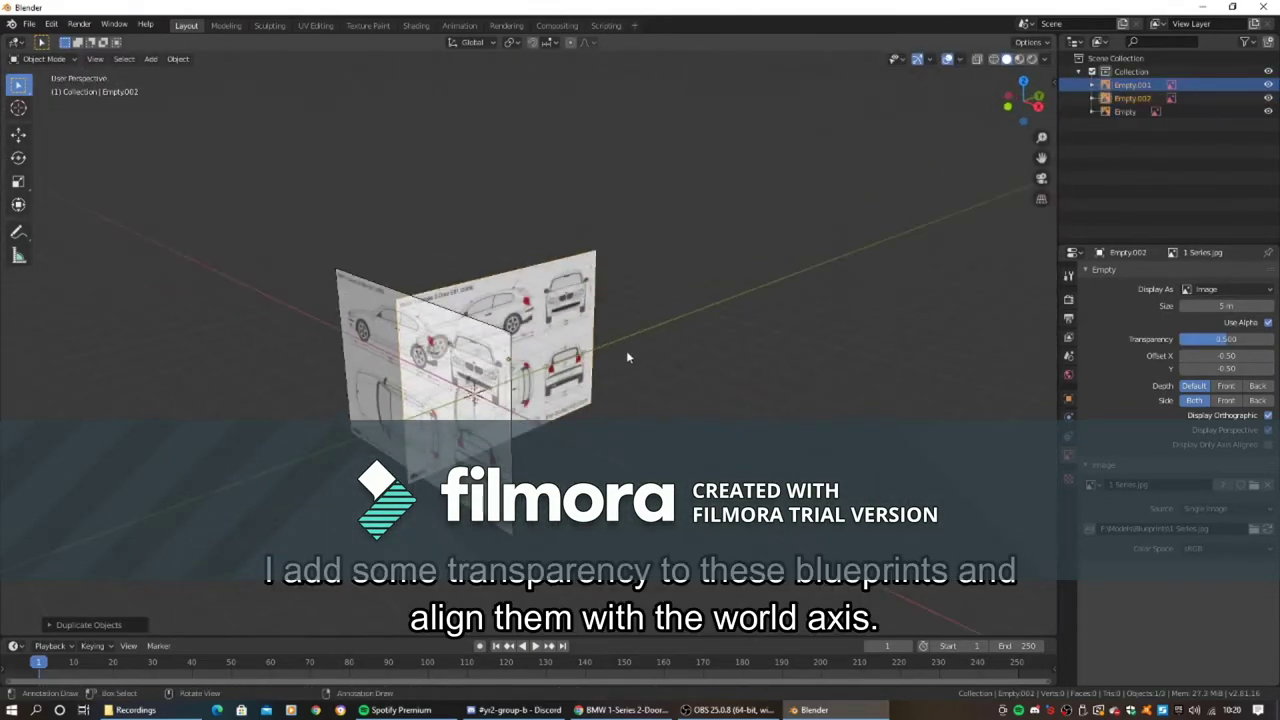
- From the top view, slide a blueprint image along the X axis to align it with the world axes
key(KP_7)
scroll(426, 320, up, 3)
key(g)
key(x)
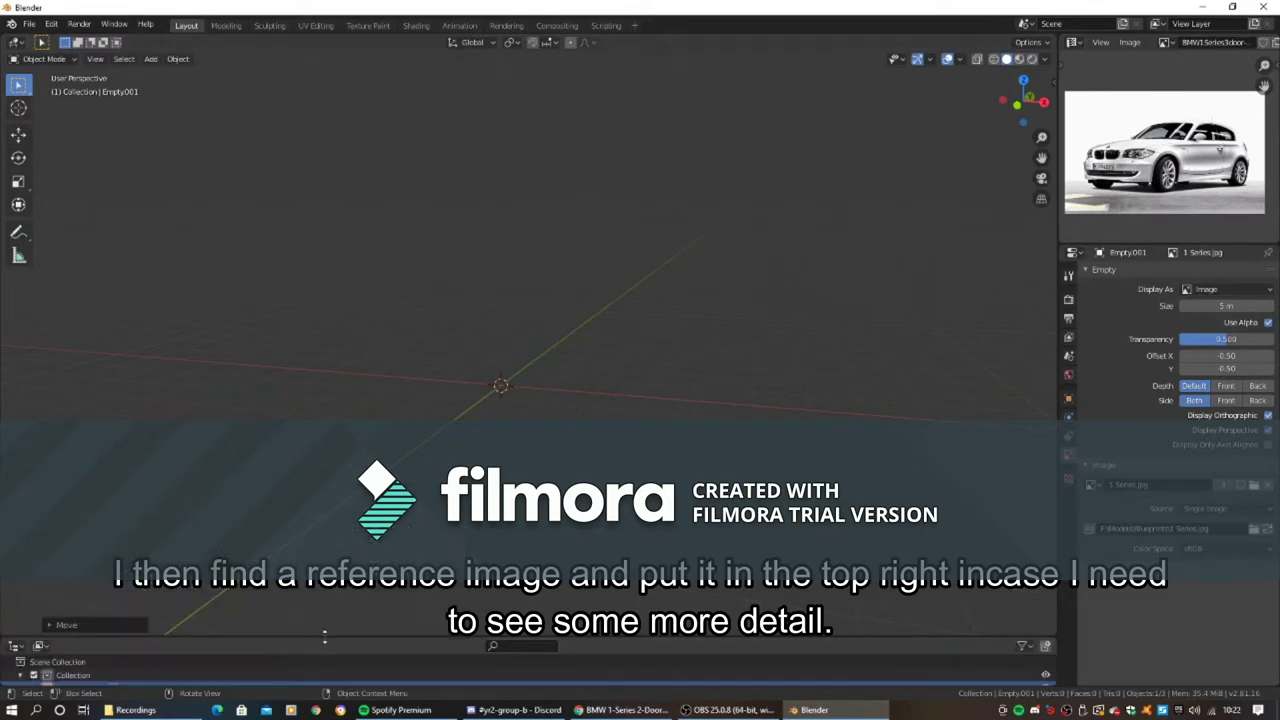
- Collapse the References collection and add a plane to begin the roof, entering Edit Mode
click(70, 575)
click(33, 575)
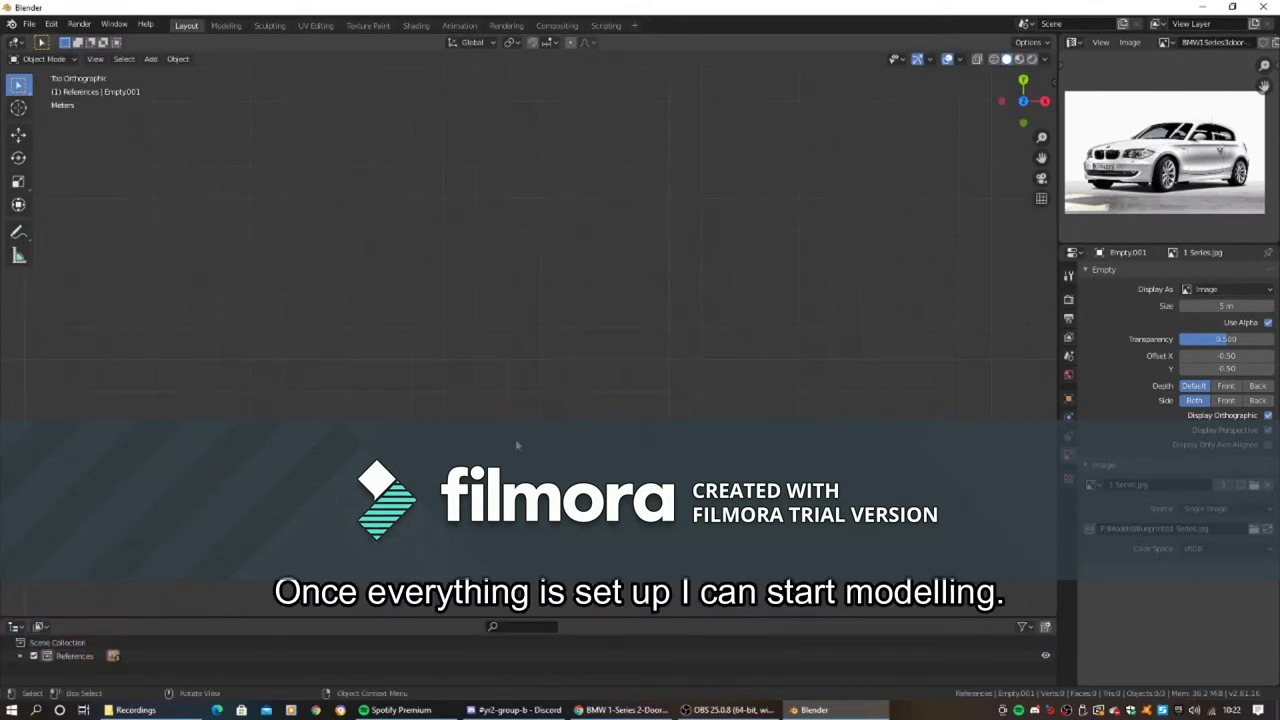
click(457, 283)
key(Tab)
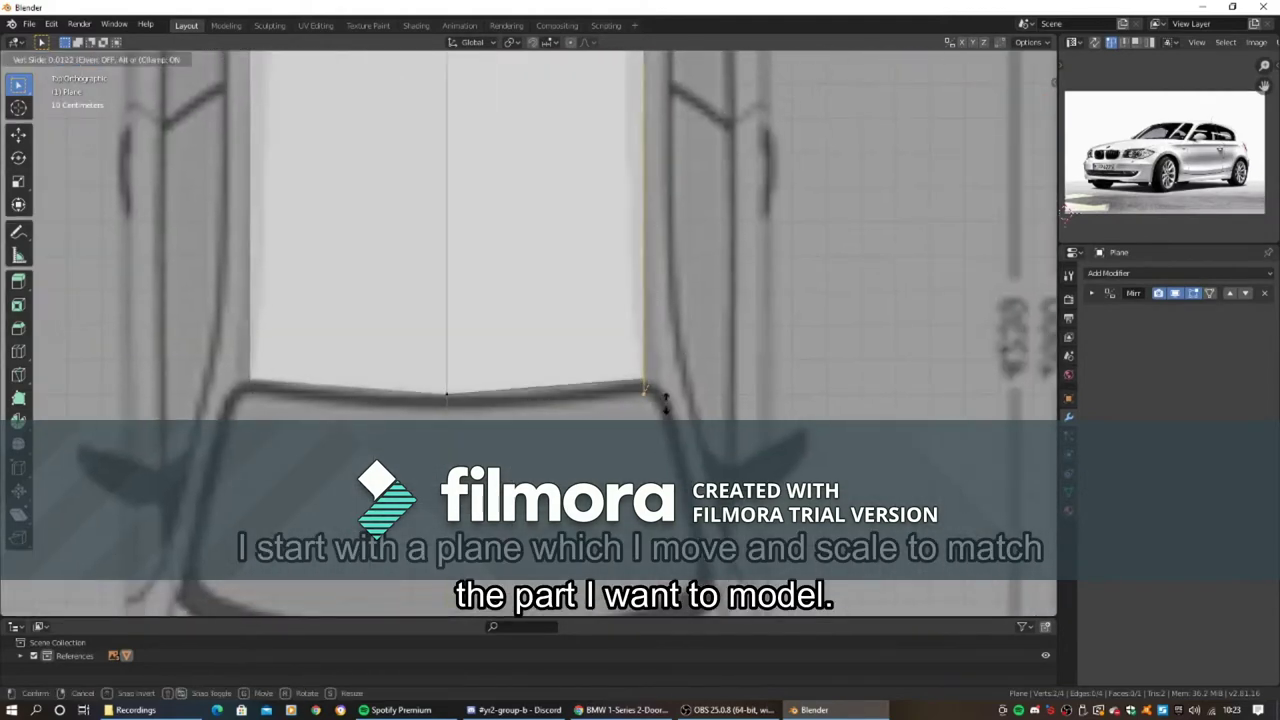
- Confirm the vertex slide and extrude the roof section over the top blueprint
click(665, 400)
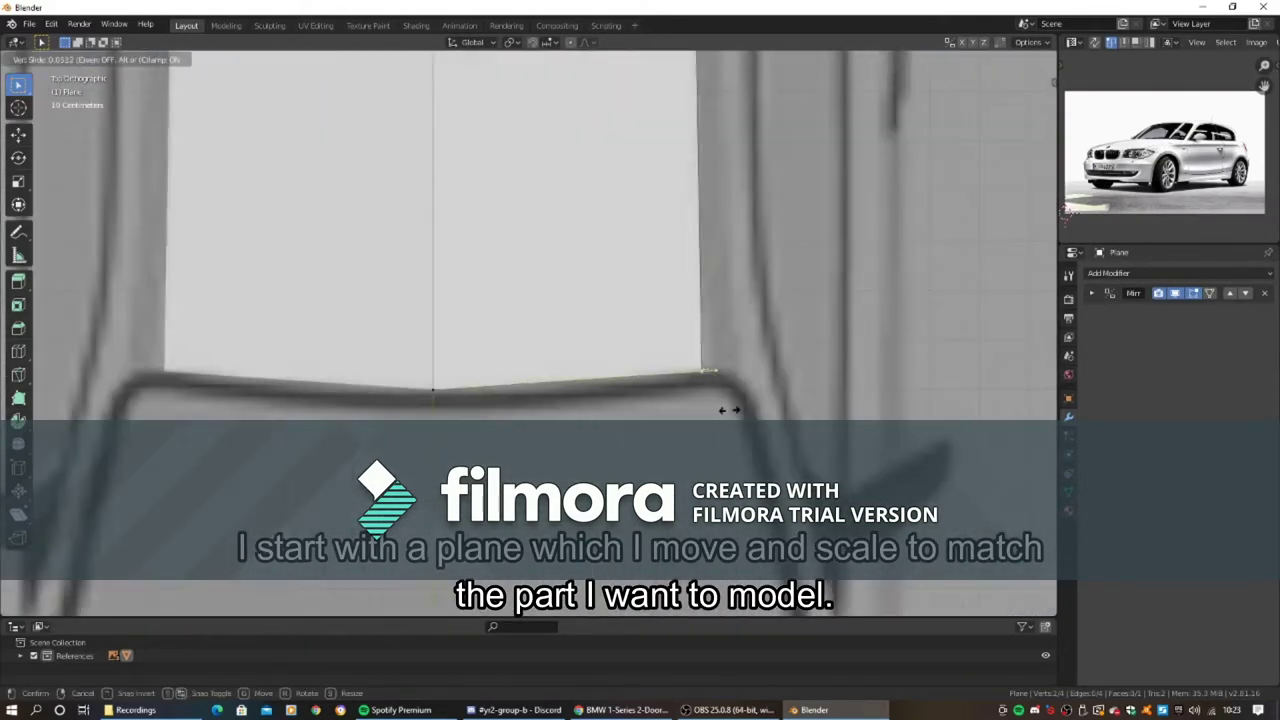
scroll(630, 440, down, 5)
scroll(630, 440, up, 5)
shift+middle_drag(630, 440, 656, 420)
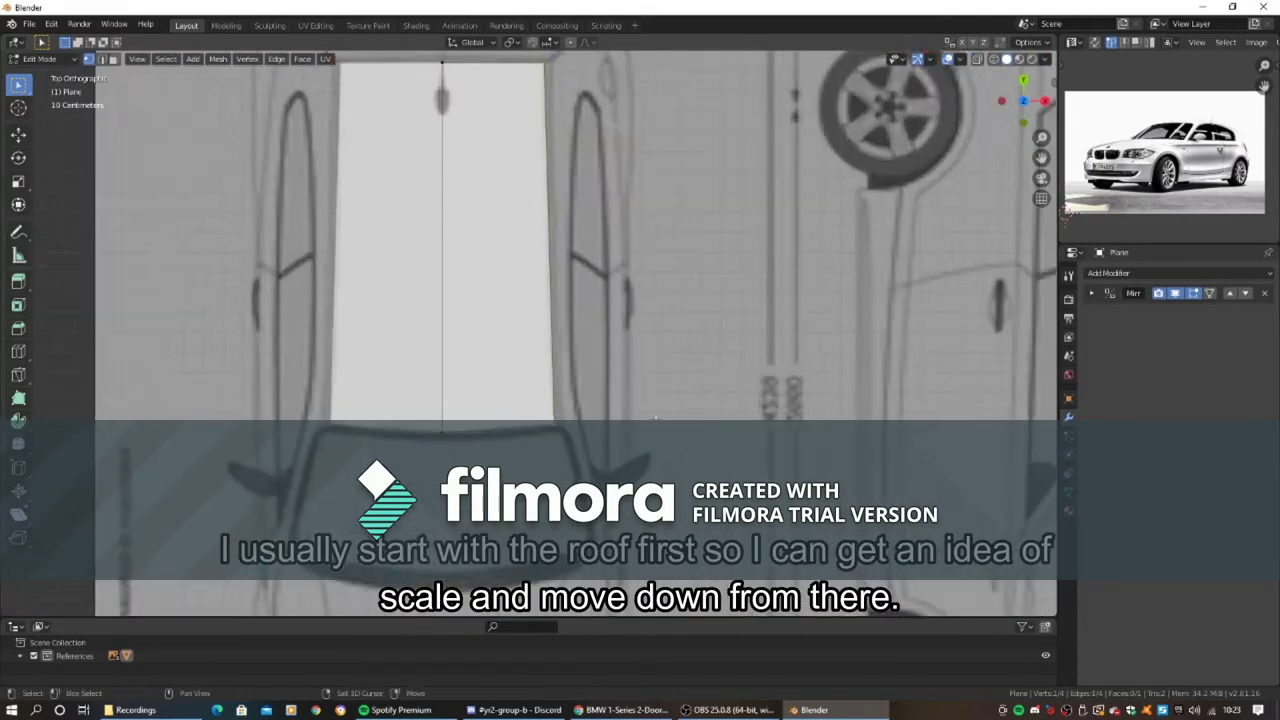
scroll(549, 409, up, 1)
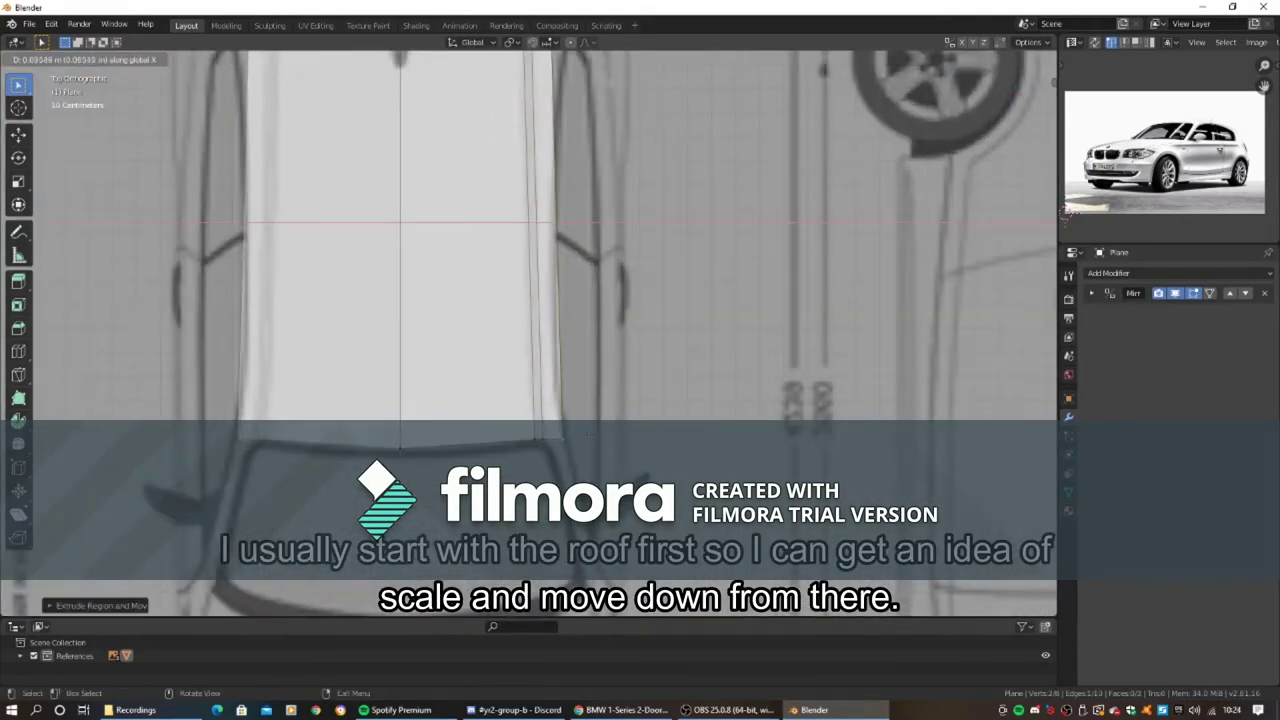
click(587, 433)
scroll(587, 187, down, 1)
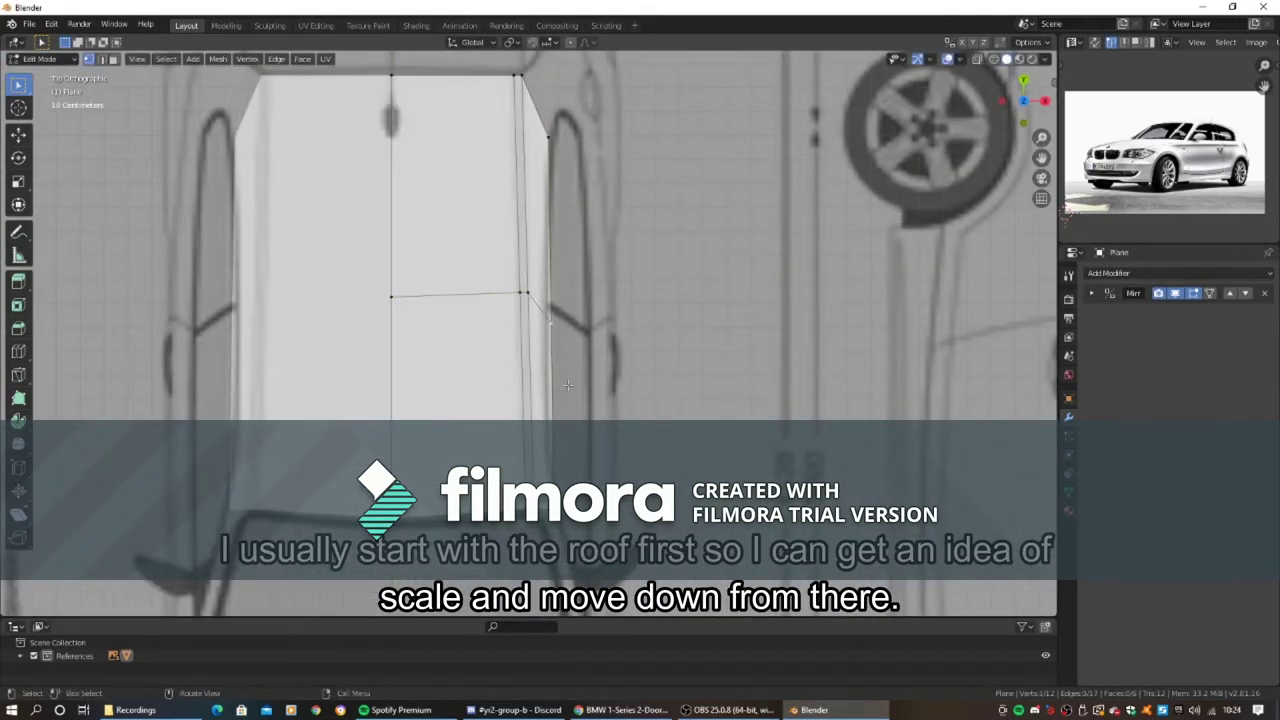
- In the right side view, move the roof vertices vertically onto the car's roofline
key(KP_3)
scroll(543, 181, down, 3)
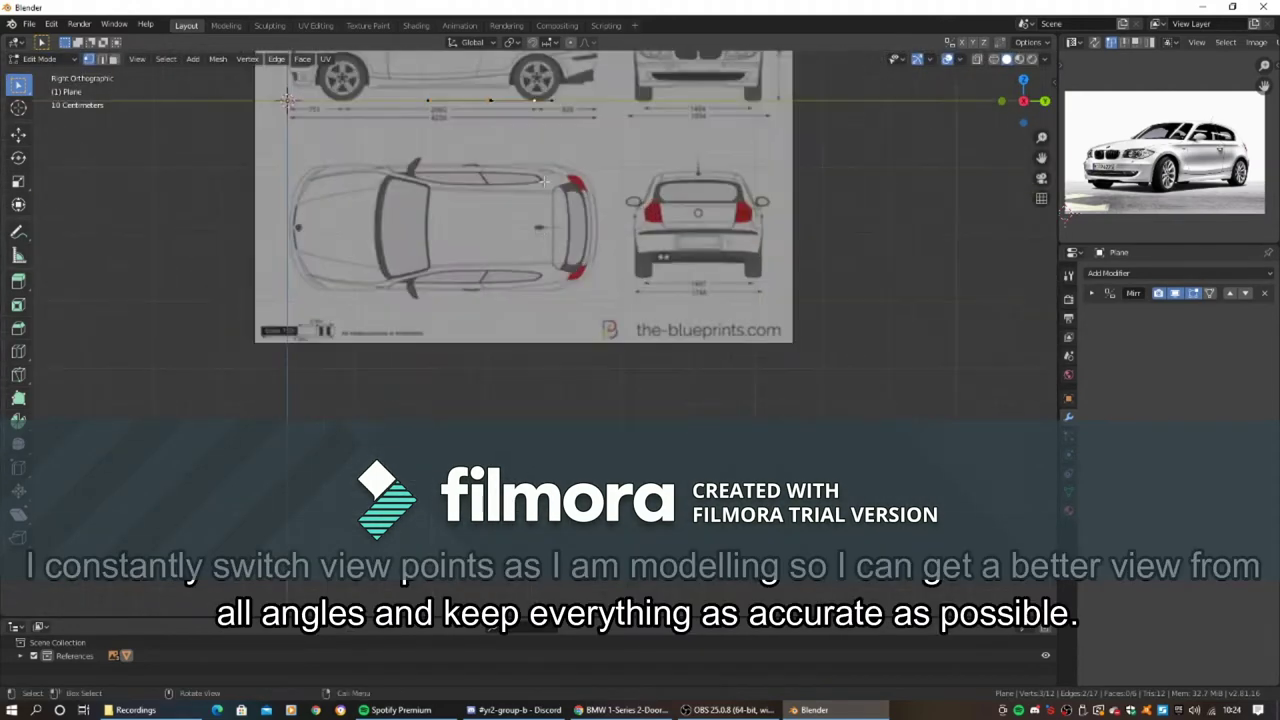
shift+middle_drag(543, 181, 543, 360)
scroll(543, 360, up, 2)
scroll(543, 360, up, 1)
scroll(563, 292, up, 2)
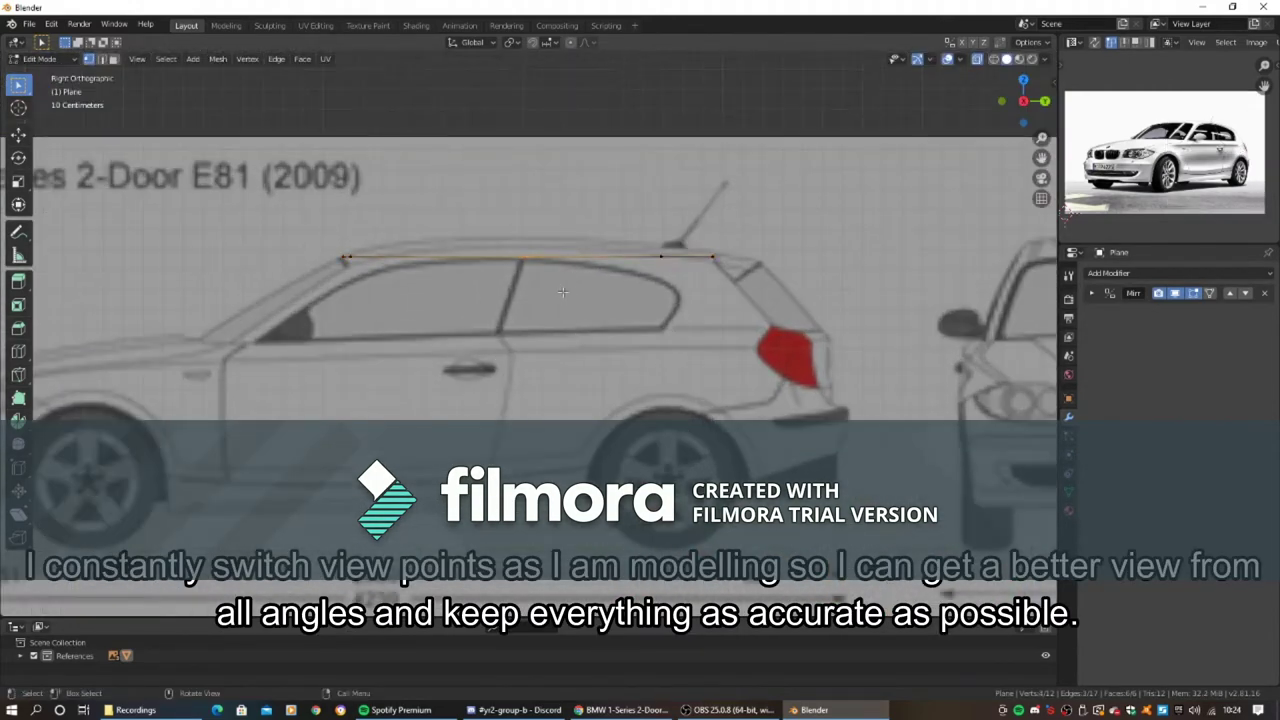
scroll(563, 292, up, 1)
middle_drag(563, 292, 720, 289)
key(KP_3)
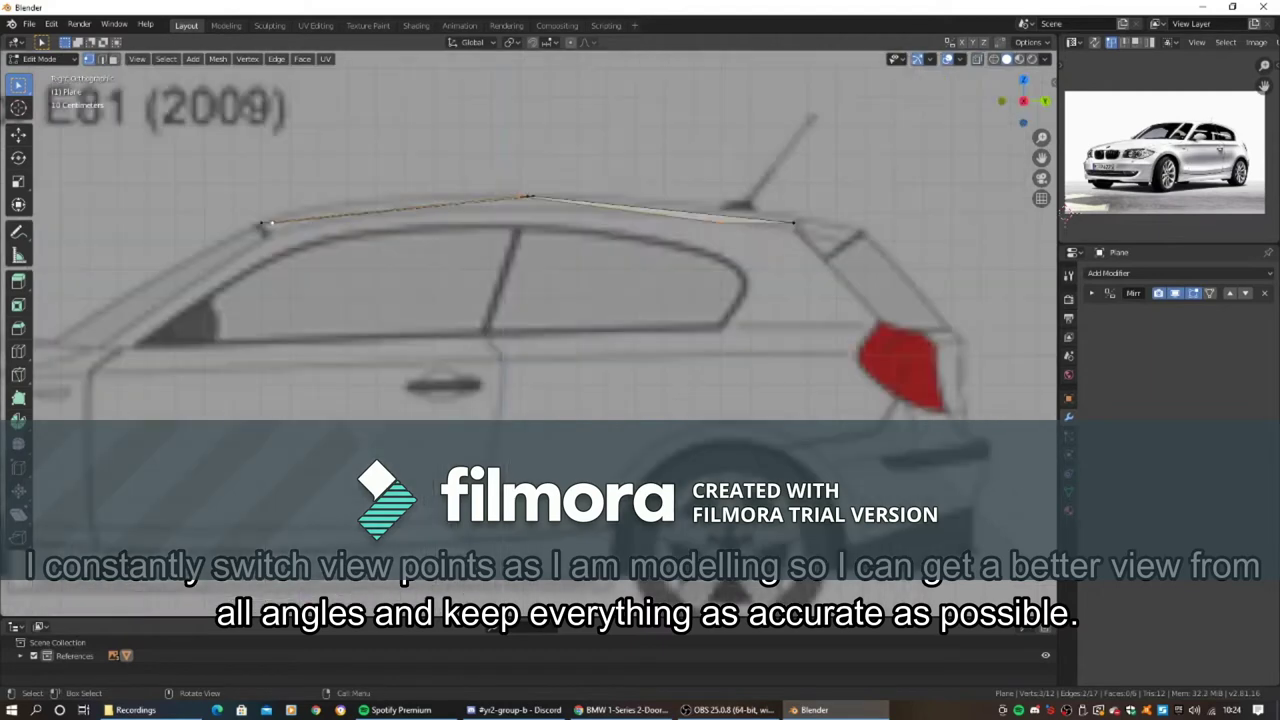
click(515, 430)
- Reposition the middle and rear roof vertices to follow the side-view roofline
key(g)
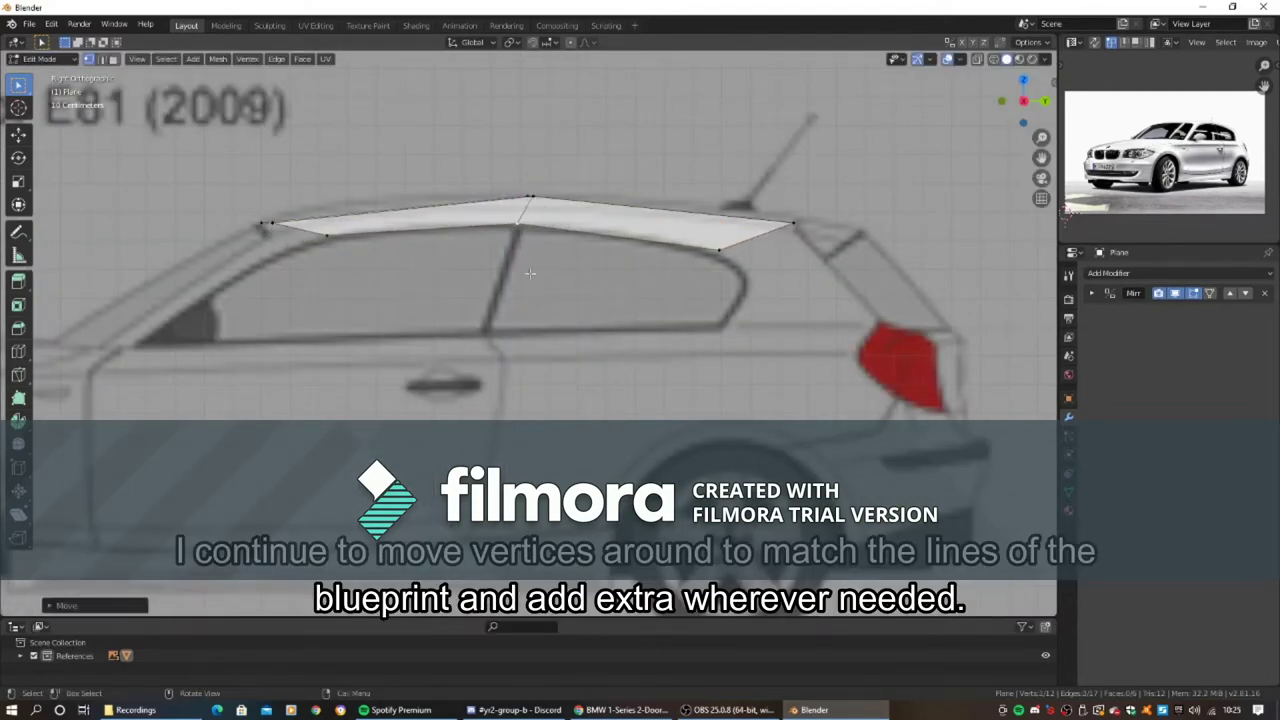
click(317, 275)
mouse_move(317, 275)
middle_down()
mouse_move(231, 306)
mouse_move(458, 268)
middle_up()
key(KP_3)
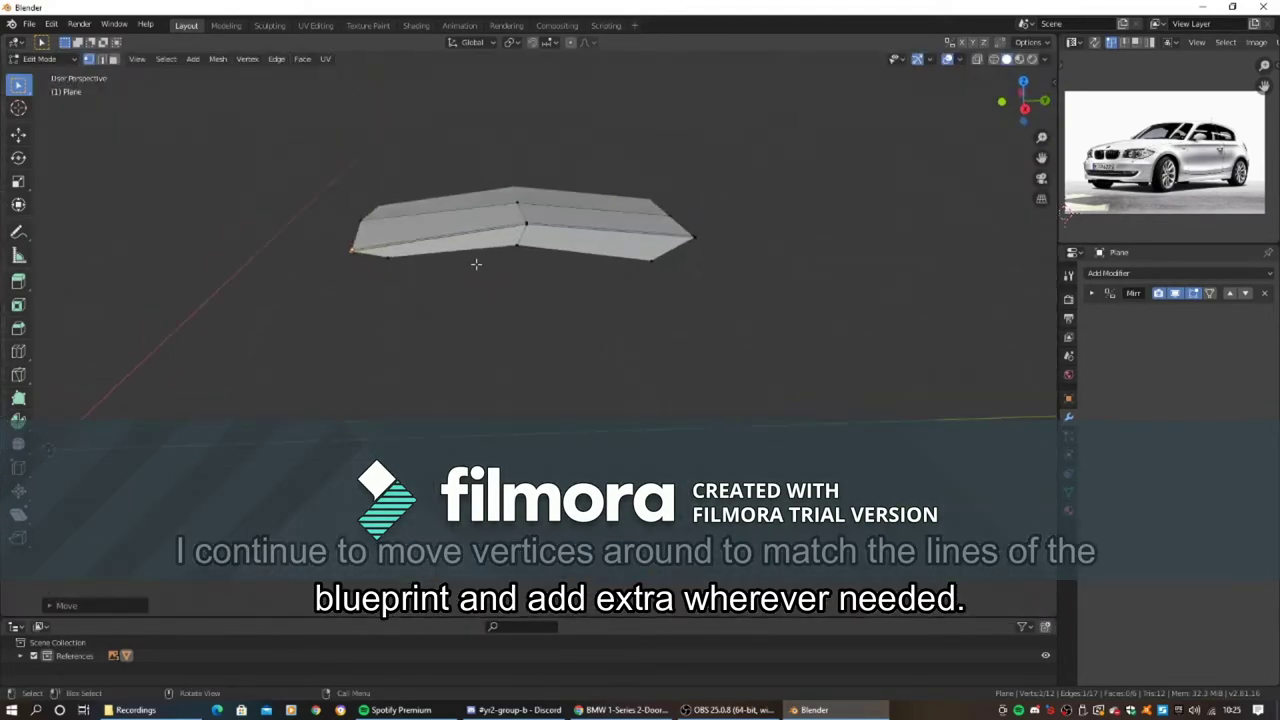
key(KP_3)
middle_drag(673, 227, 700, 250)
key(KP_3)
click(795, 218)
key(g)
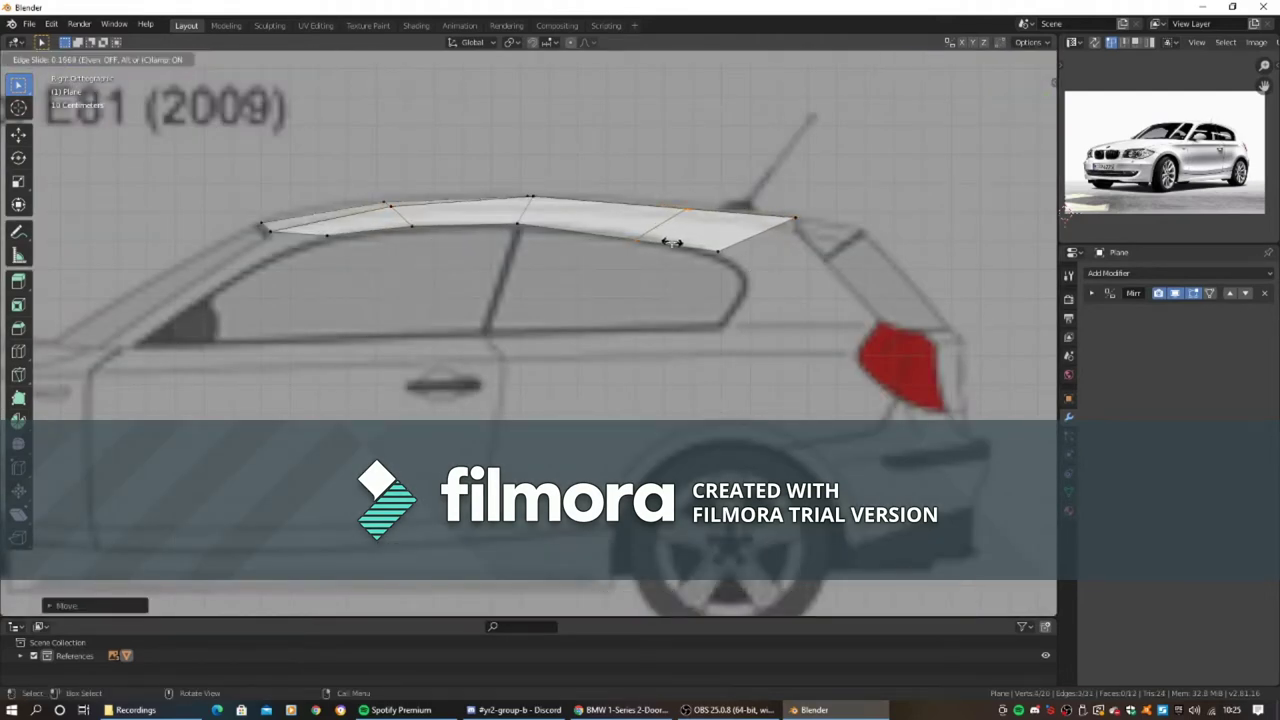
mouse_move(654, 371)
middle_down()
mouse_move(517, 357)
mouse_move(540, 330)
middle_up()
key(KP_3)
scroll(540, 300, up, 3)
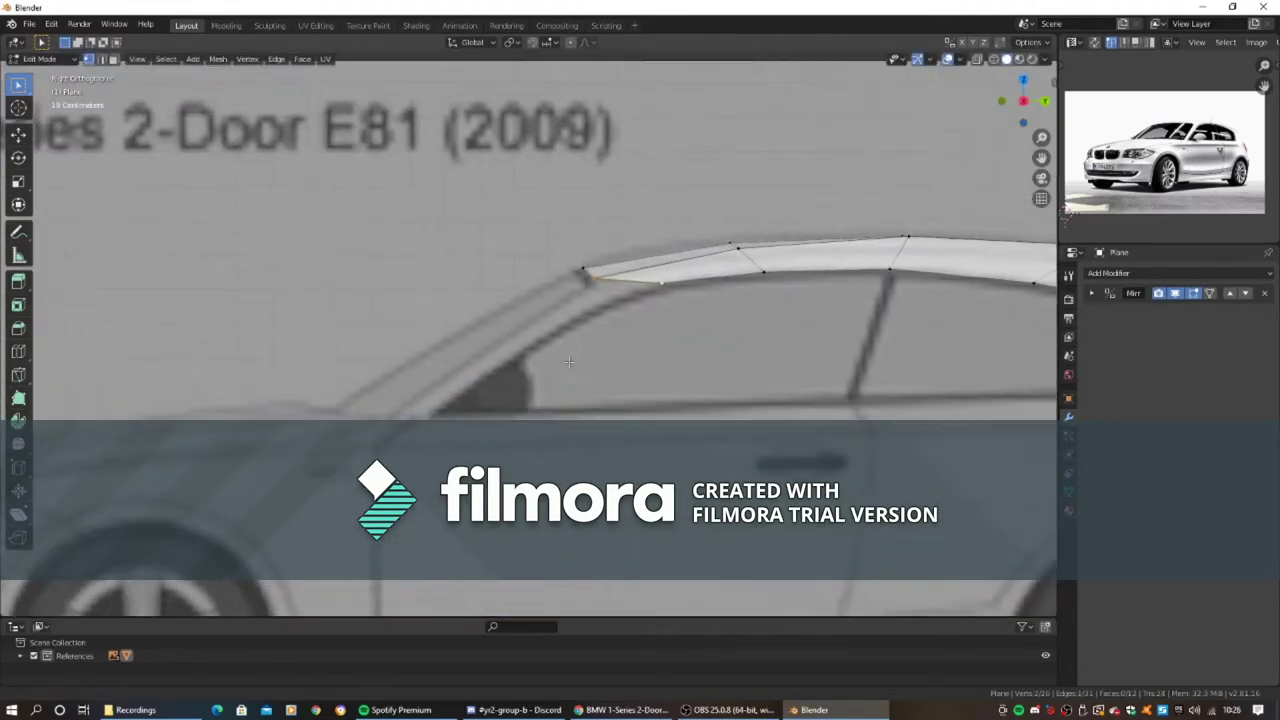
- Move the front roof vertex into place and extrude a face down toward the A-pillar
click(516, 217)
key(g)
click(595, 271)
key(e)
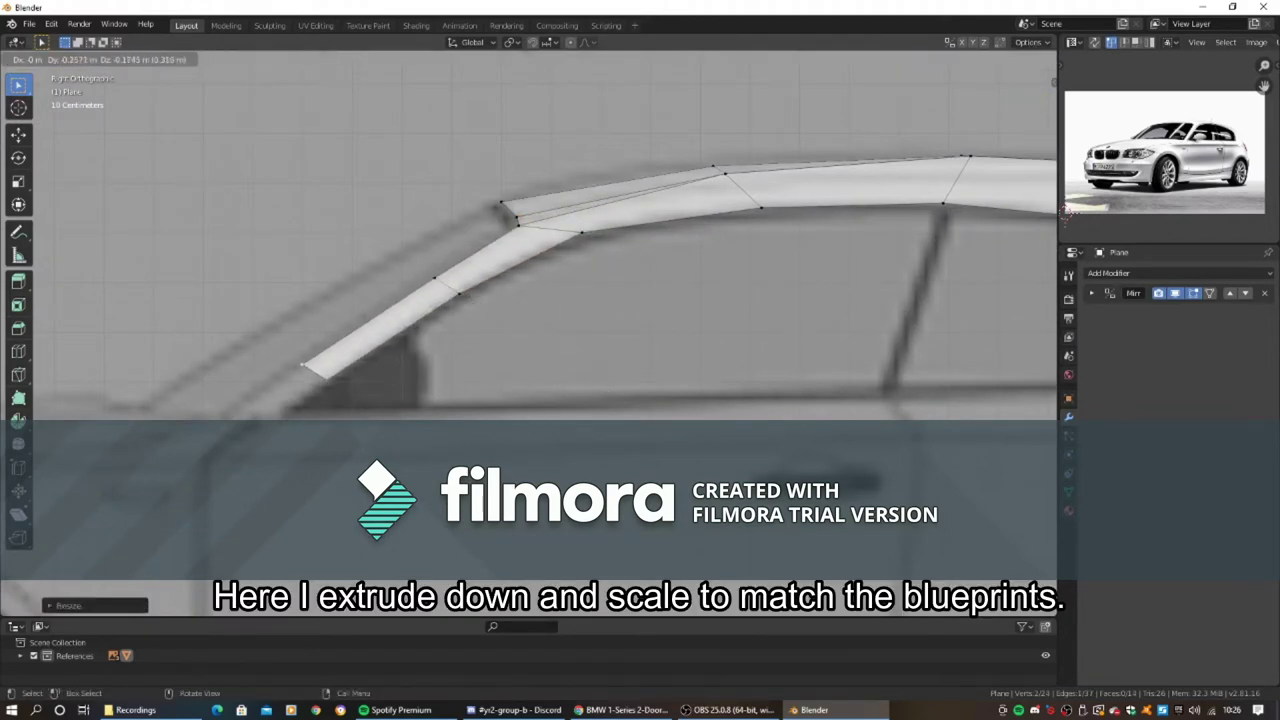
- From the front view, move the pillar vertex along X, then adjust the pillar vertices in side view
middle_drag(463, 385, 480, 370)
key(KP_1)
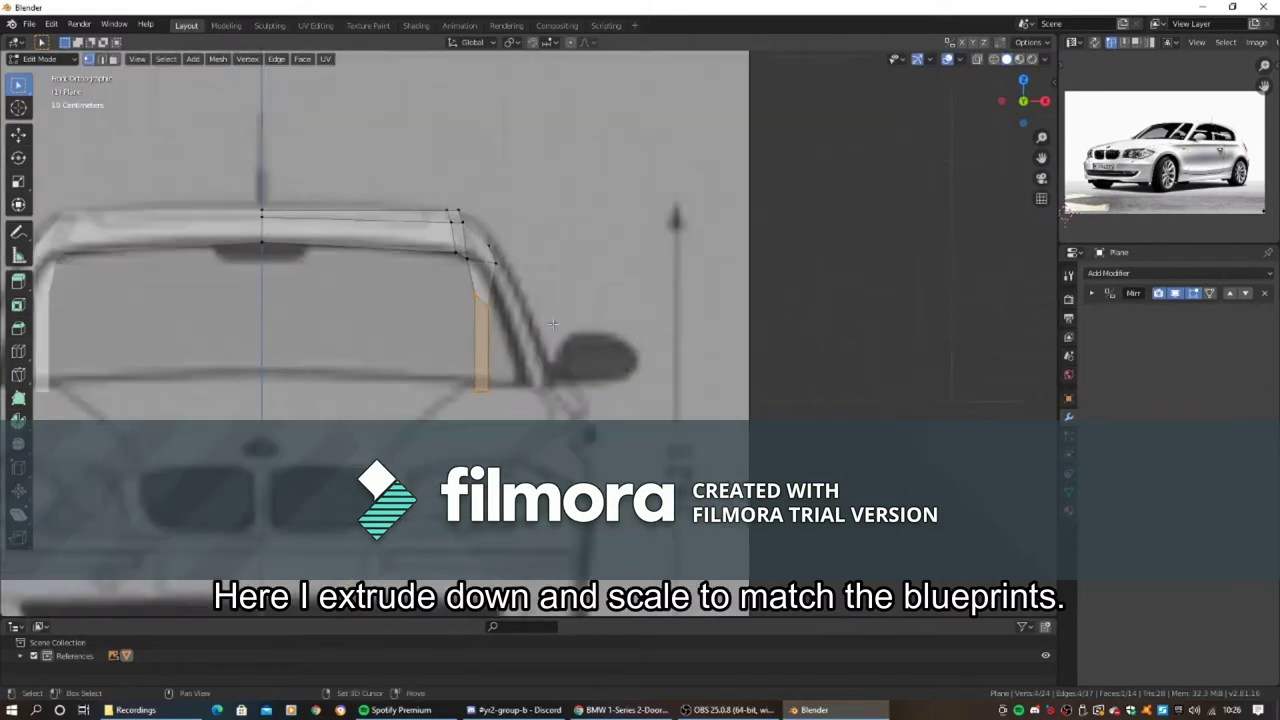
key(g)
key(x)
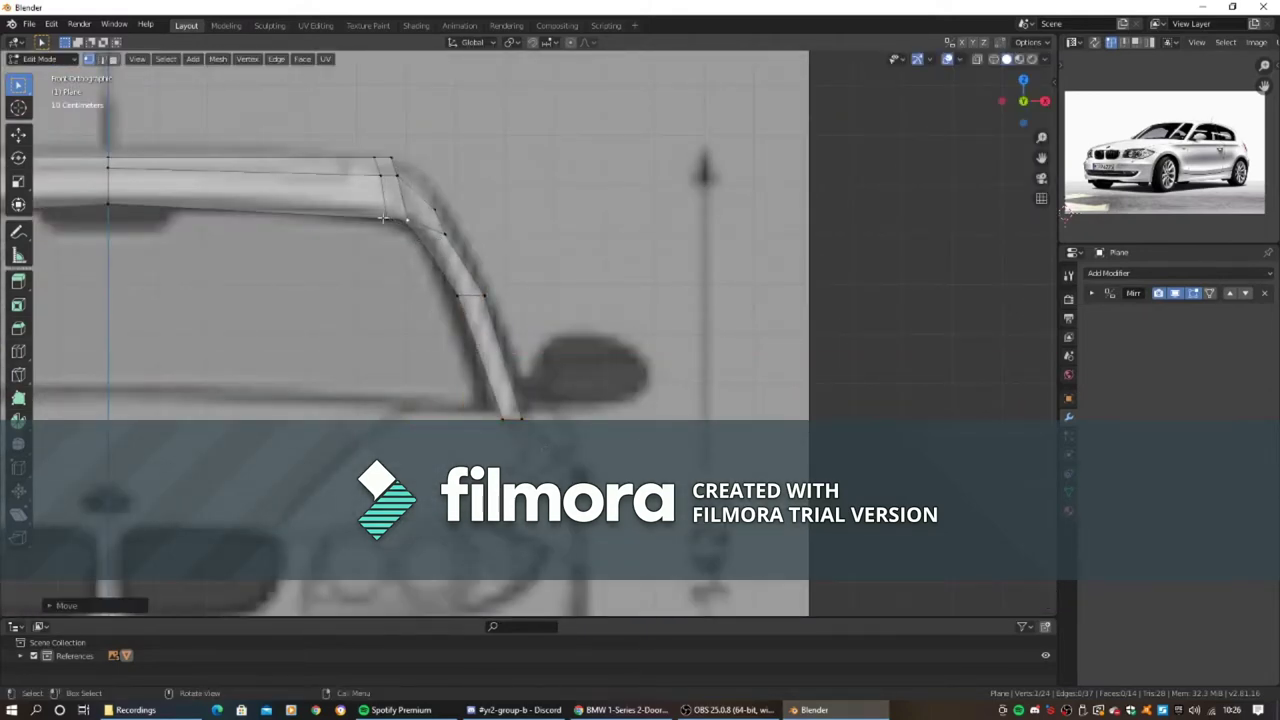
middle_drag(445, 232, 614, 317)
key(KP_3)
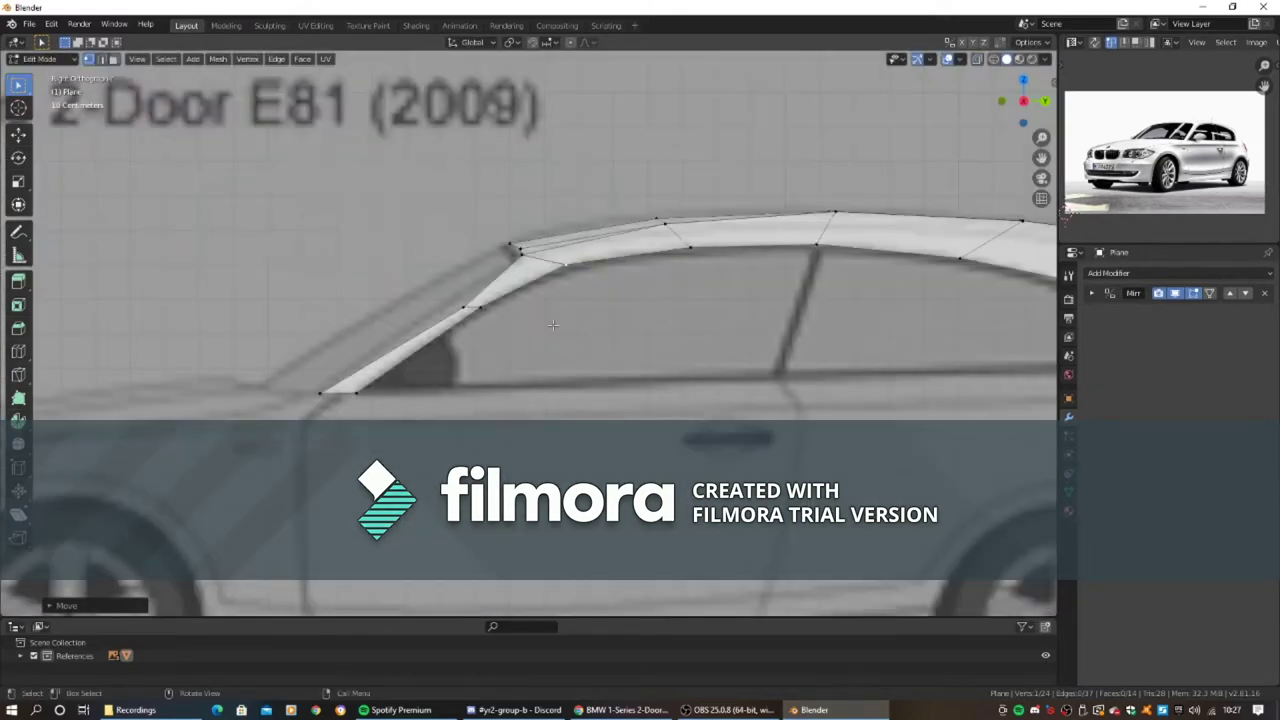
scroll(529, 452, up, 3)
key(g)
key(Return)
- Shift the pillar vertex sideways and scale the pillar edge, checking front and side views
middle_drag(487, 388, 600, 257)
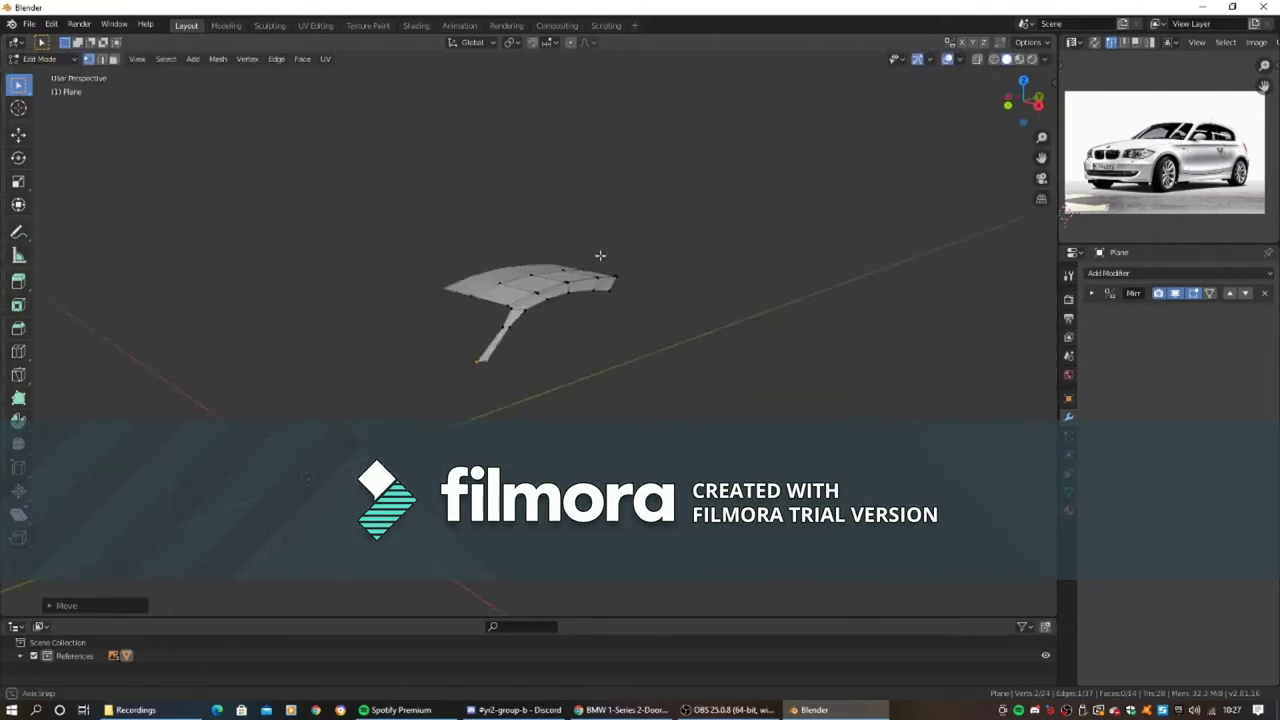
key(KP_1)
scroll(503, 383, up, 4)
click(541, 434)
middle_drag(541, 434, 450, 300)
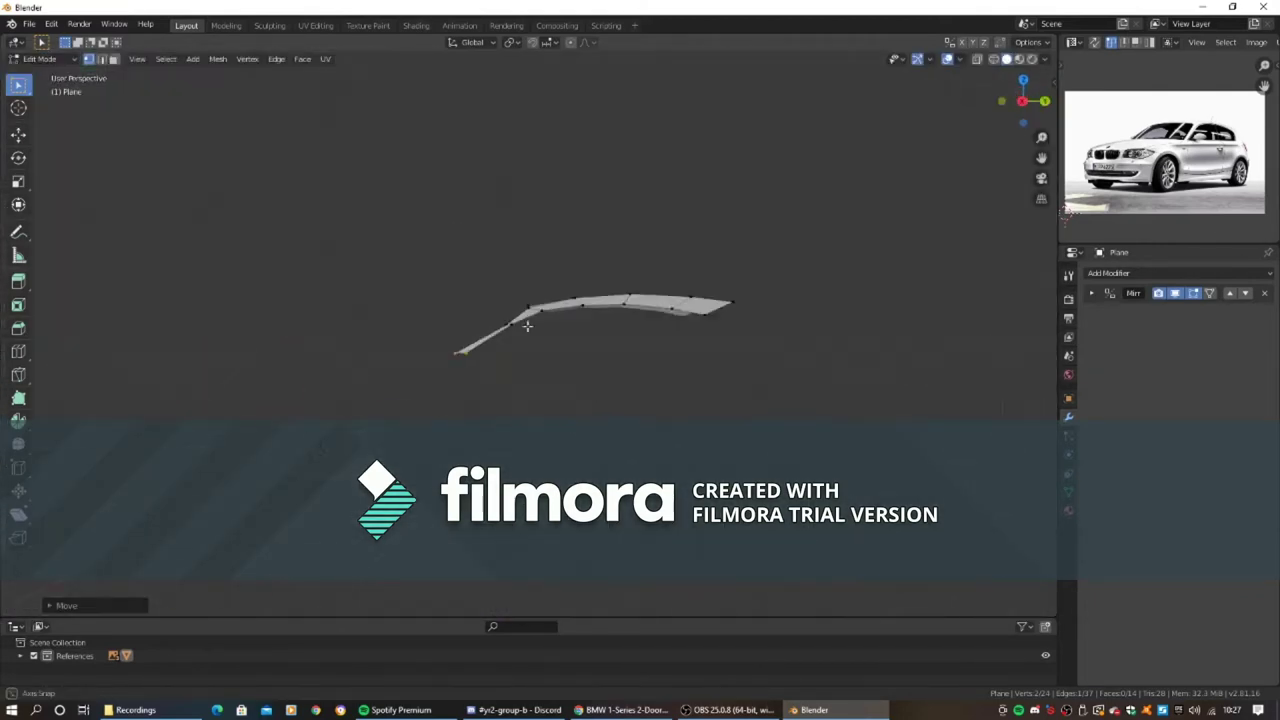
key(KP_3)
scroll(432, 288, up, 4)
key(Escape)
scroll(580, 408, down, 4)
middle_drag(580, 408, 579, 215)
- Vertex-slide the rear roof edge into place, checking it from side, front and top
key(KP_7)
key(KP_3)
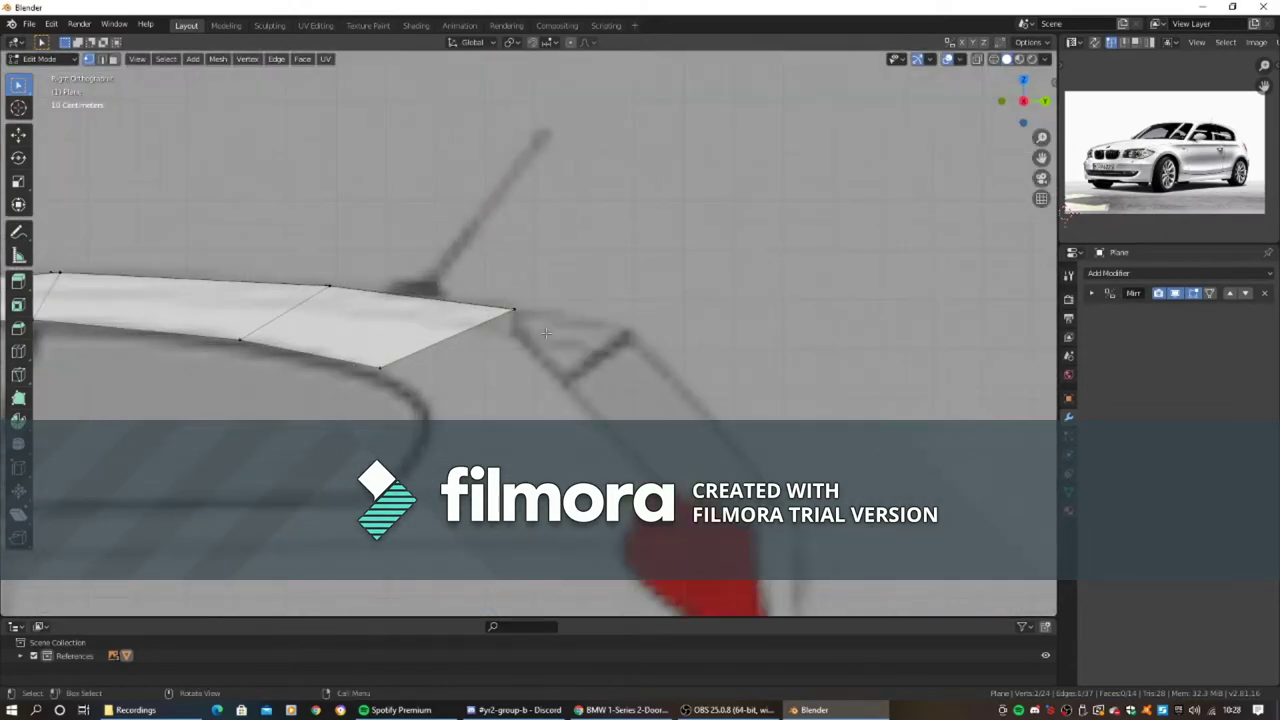
scroll(530, 335, up, 2)
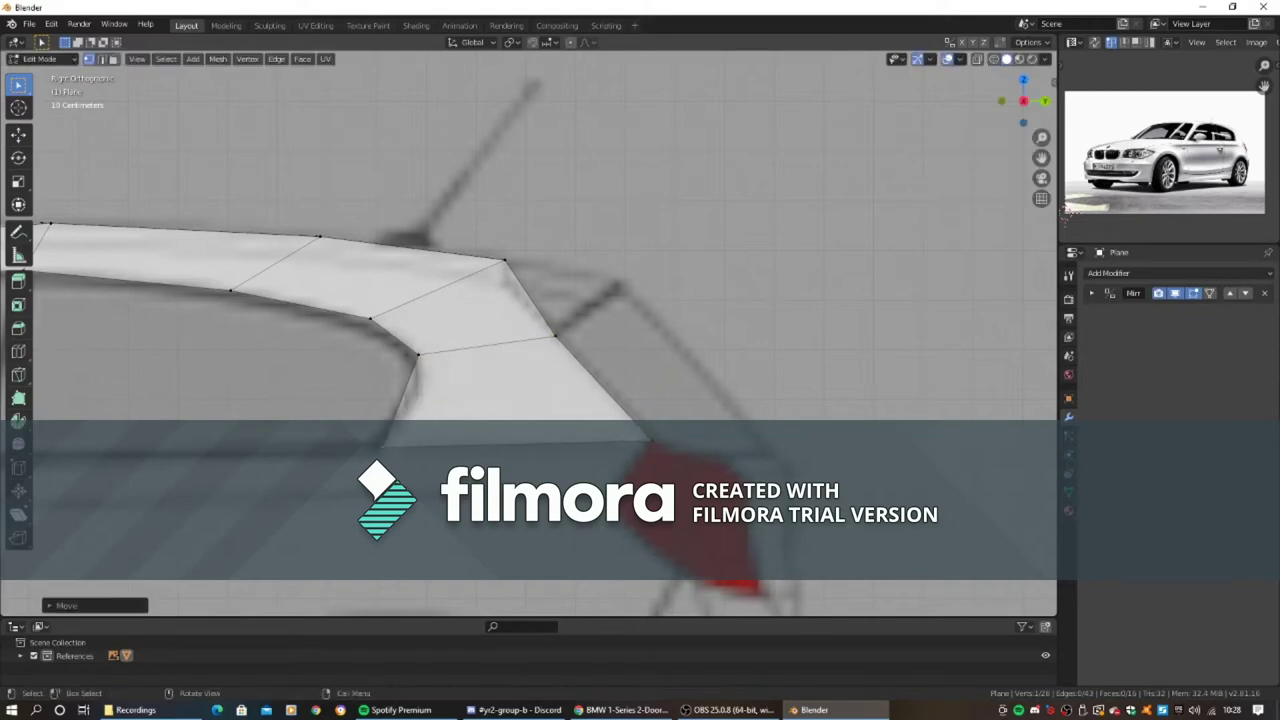
click(443, 427)
mouse_move(443, 427)
middle_down()
mouse_move(500, 340)
mouse_move(519, 335)
middle_up()
key(KP_1)
key(KP_7)
mouse_move(670, 450)
middle_down()
mouse_move(600, 400)
mouse_move(577, 303)
mouse_move(717, 400)
middle_up()
key(KP_7)
- In top view, move the rear roof vertices along X to match the blueprint outline, then exit Edit Mode
key(g)
key(x)
click(563, 363)
key(KP_7)
click(417, 313)
key(g)
key(x)
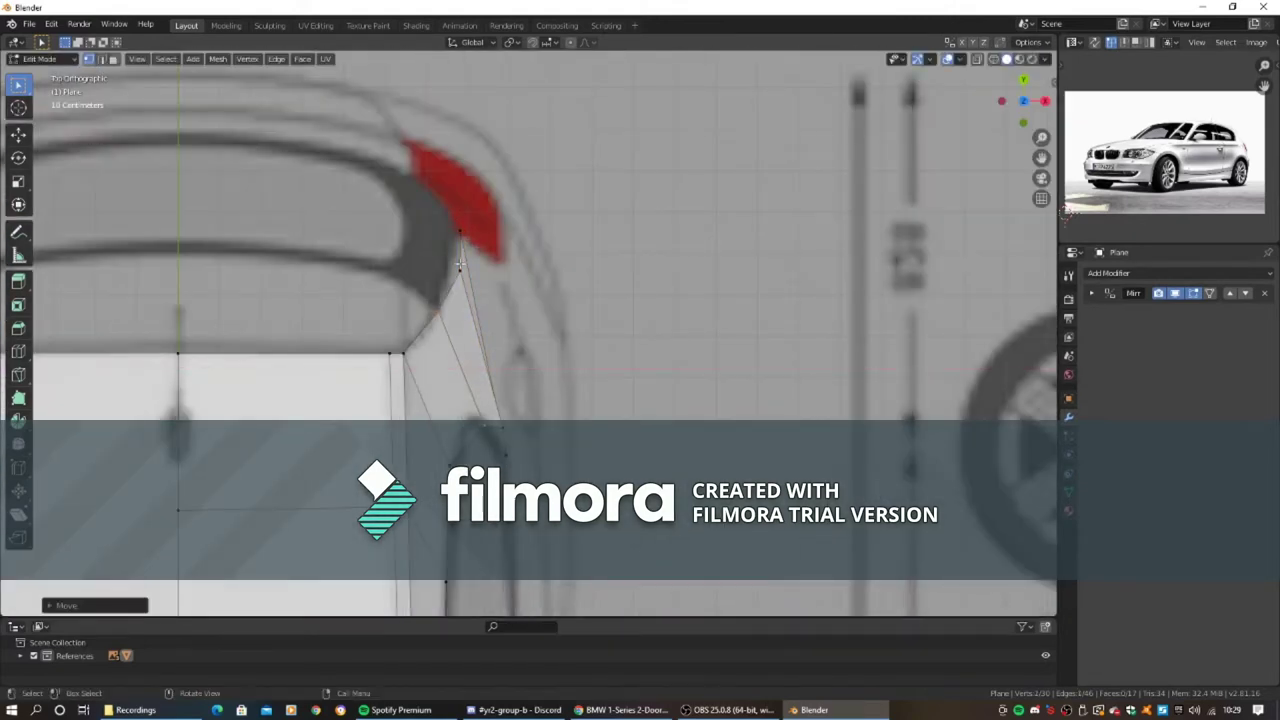
mouse_move(473, 314)
middle_down()
mouse_move(549, 371)
mouse_move(529, 400)
mouse_move(577, 400)
mouse_move(605, 449)
middle_up()
key(g)
key(x)
click(492, 385)
key(Tab)
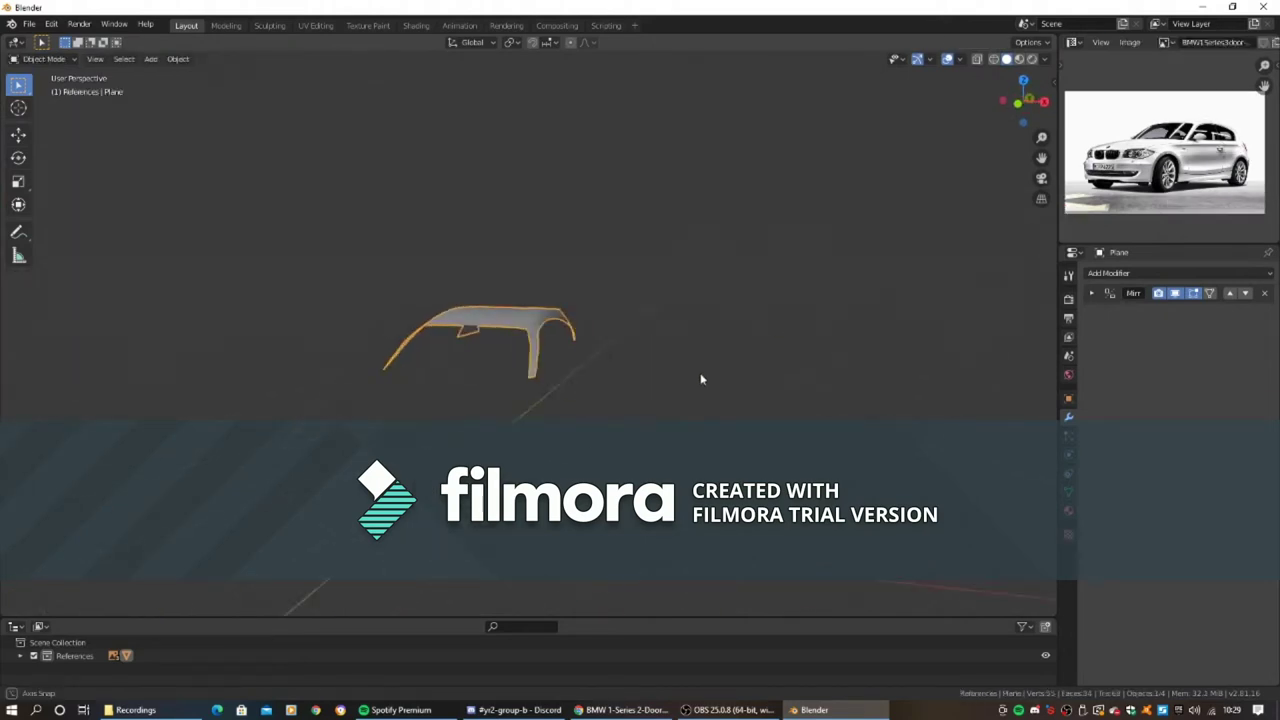
- Move the roof piece into a new Car_Body collection
middle_drag(701, 379, 740, 400)
key(KP_7)
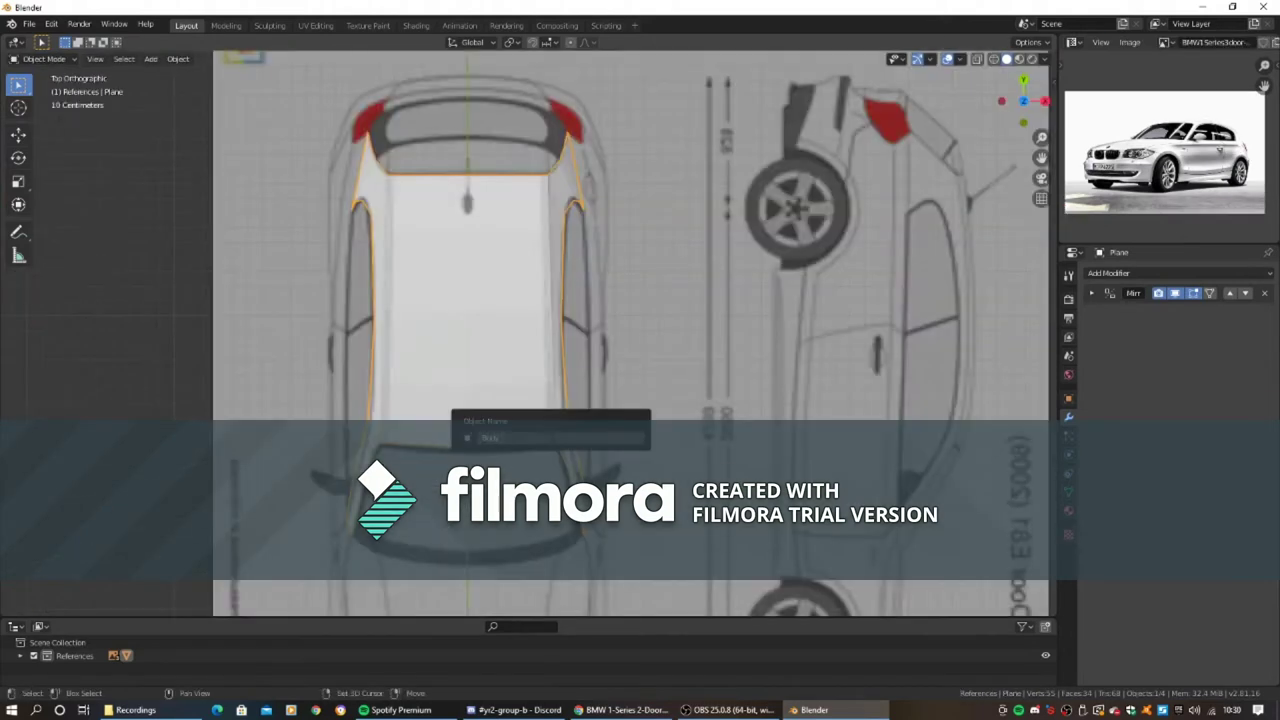
click(530, 466)
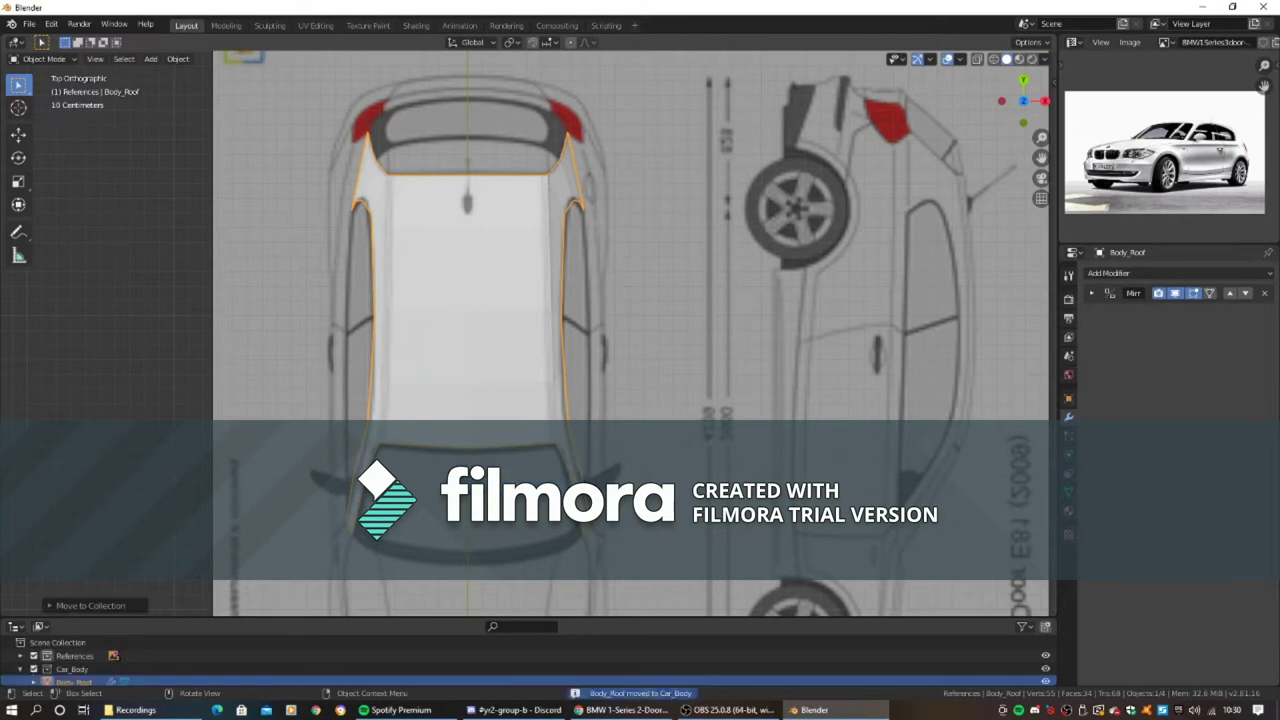
scroll(660, 400, up, 4)
scroll(660, 400, up, 3)
- In Edit Mode, move the rear roof face along the Y axis from the top view
key(Tab)
key(Tab)
scroll(722, 320, down, 5)
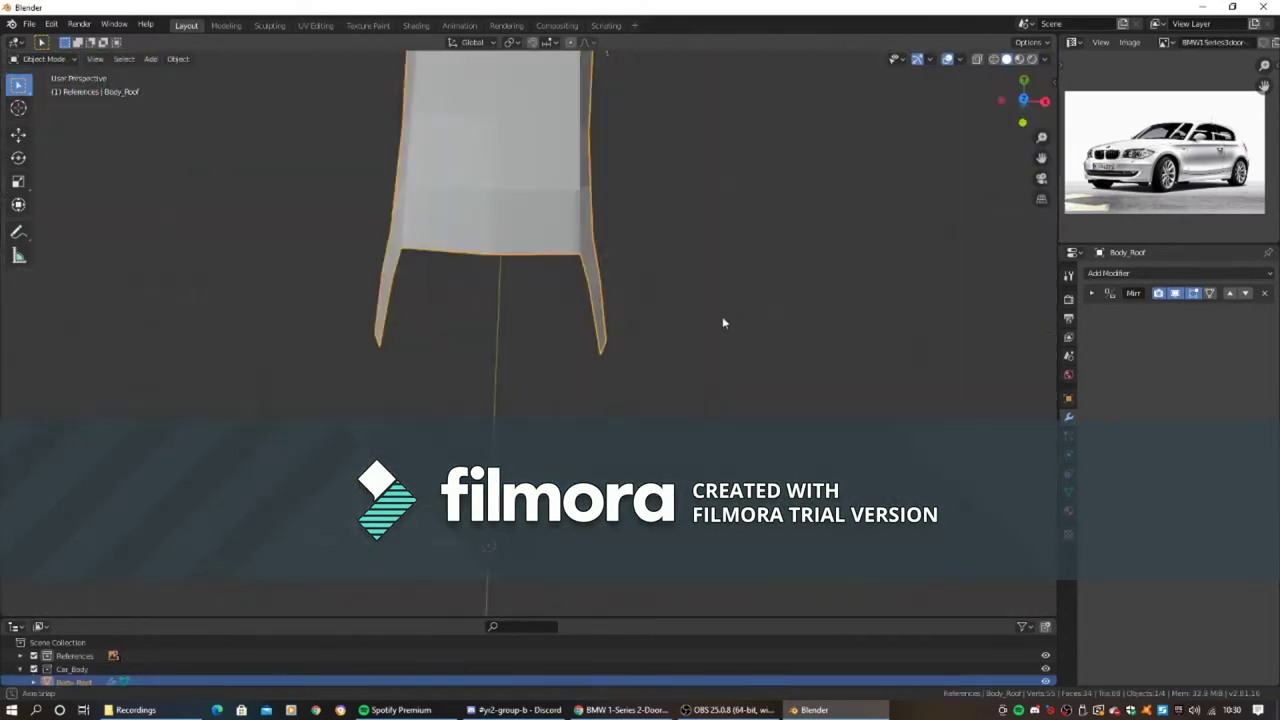
key(KP_3)
scroll(329, 401, up, 2)
key(KP_7)
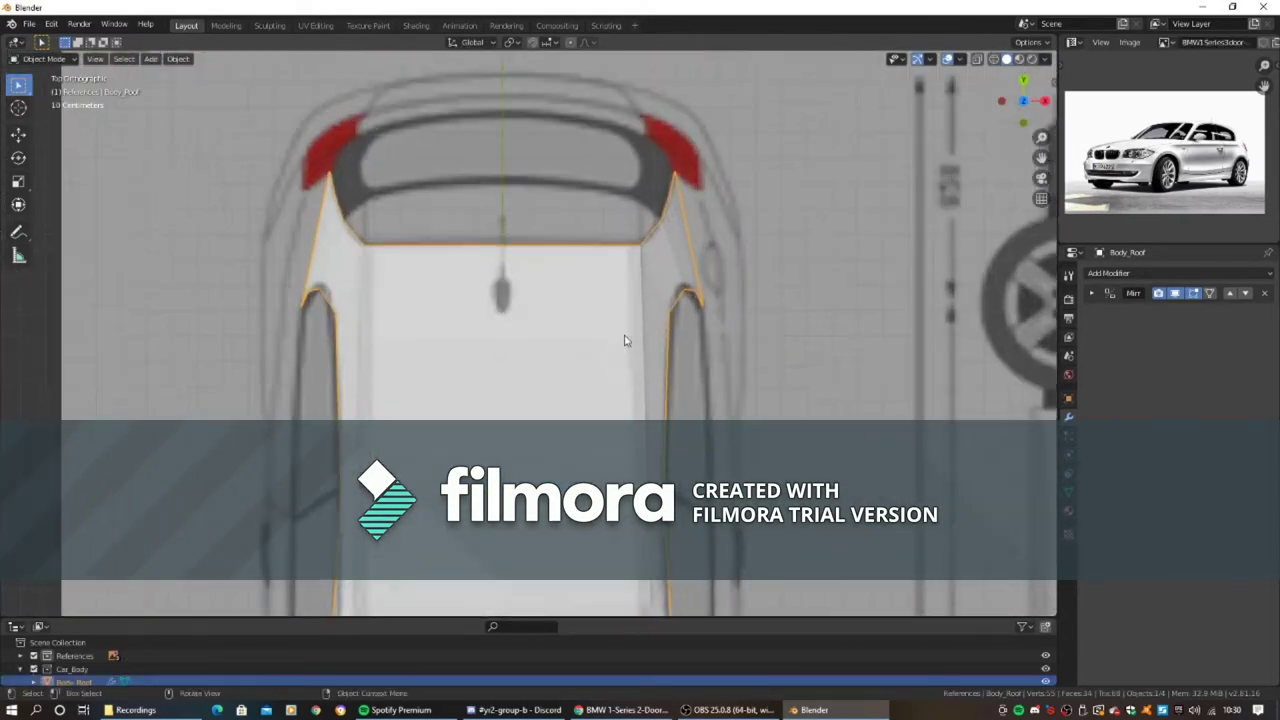
key(Tab)
key(KP_3)
scroll(521, 249, up, 3)
middle_drag(521, 249, 623, 320)
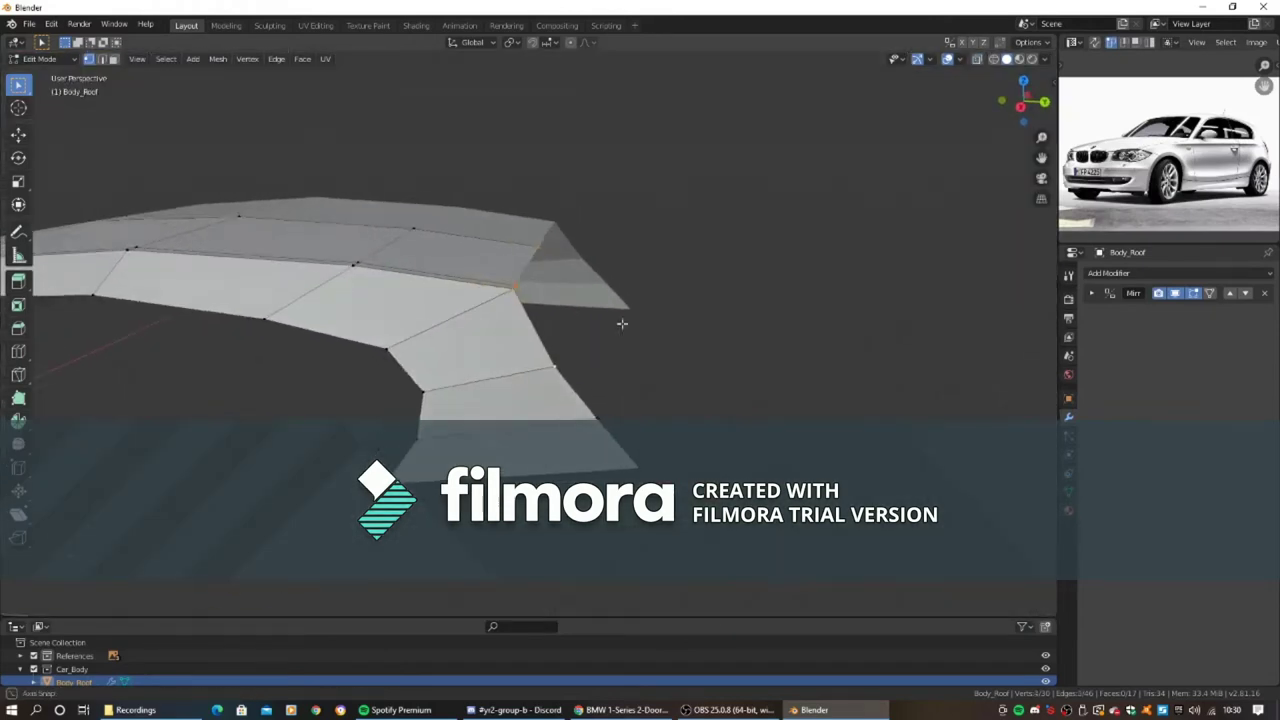
key(KP_7)
key(g)
key(y)
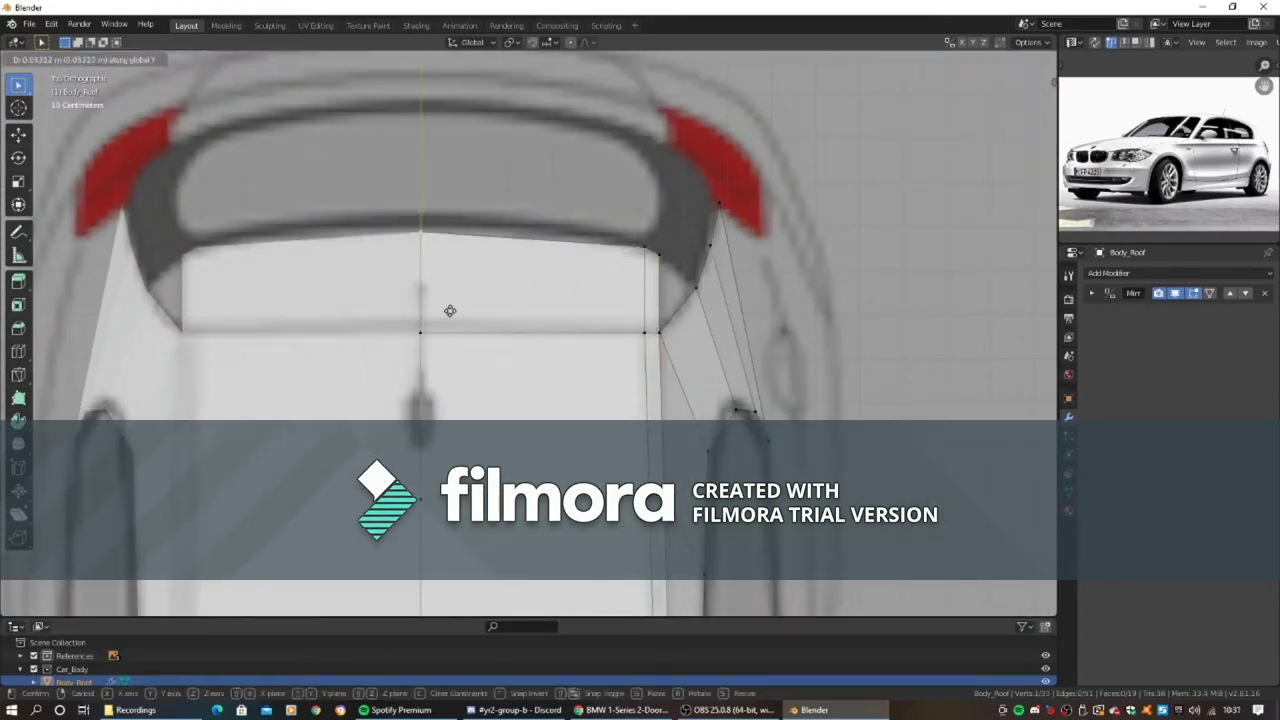
click(449, 309)
- Lower the roof-edge vertices along Z in side view so the rear corner curves down, then exit Edit Mode
drag(640, 236, 663, 268)
click(651, 271)
middle_drag(651, 271, 587, 218)
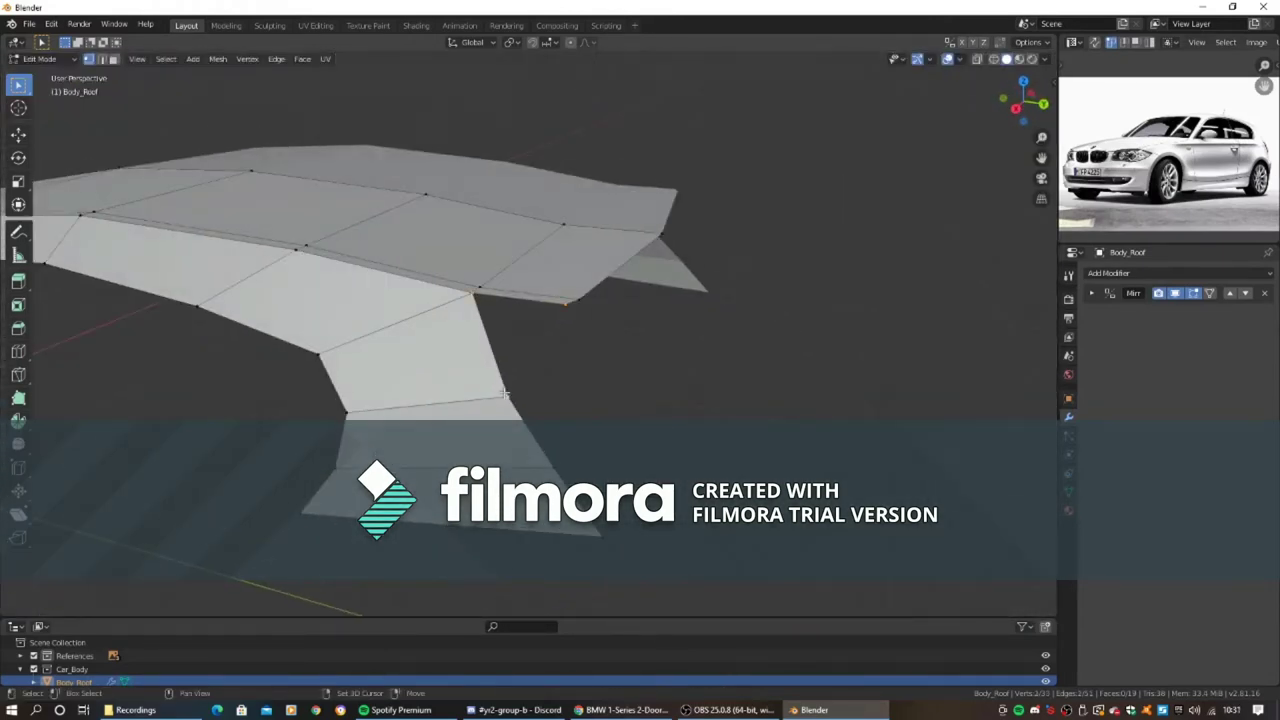
key(KP_3)
key(g)
key(z)
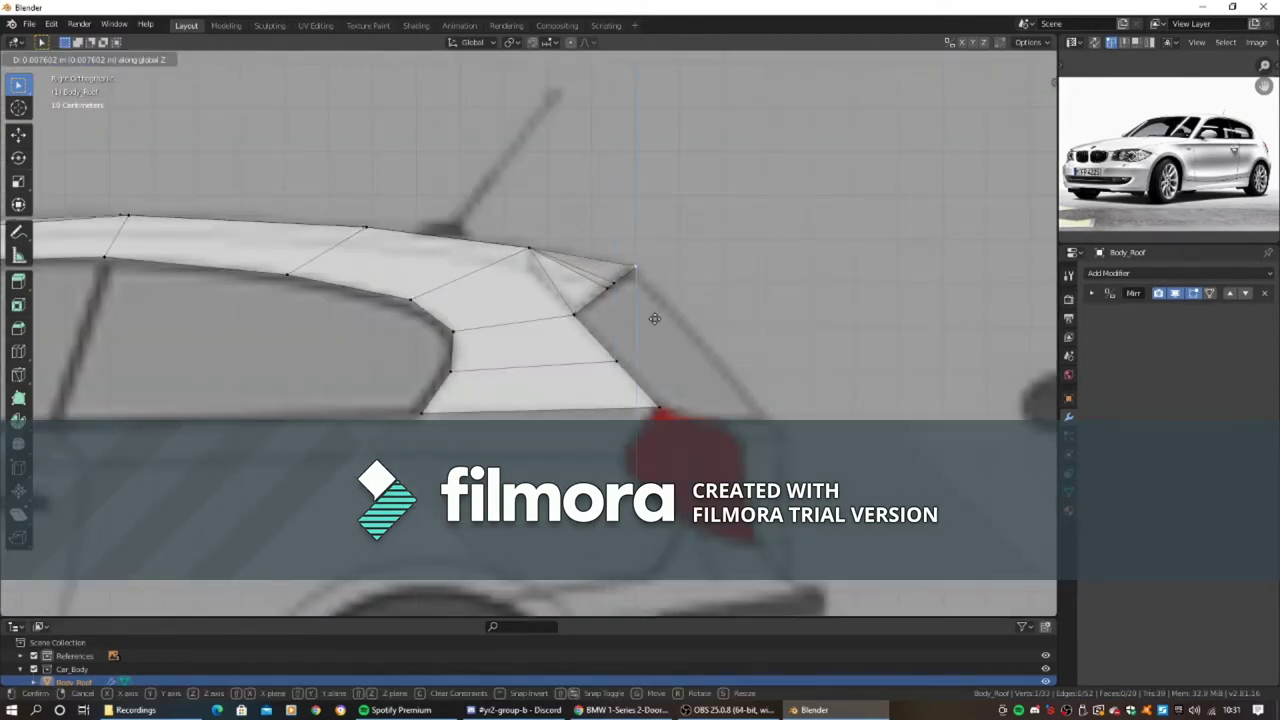
click(654, 318)
mouse_move(654, 318)
middle_down()
mouse_move(614, 363)
mouse_move(591, 343)
middle_up()
scroll(591, 343, down, 5)
scroll(660, 436, up, 4)
key(Tab)
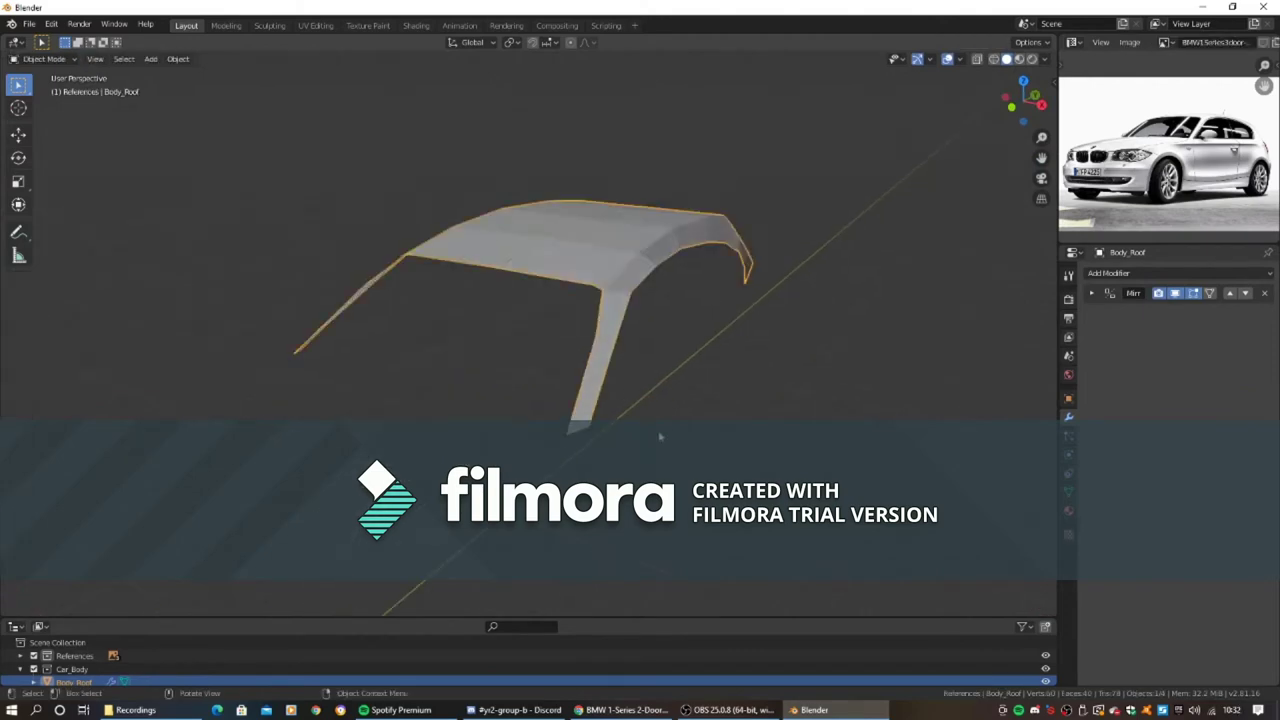
key(KP_7)
- Add a plane, place it along Y over the bonnet, and give it a Mirror modifier
key(s)
key(g)
key(y)
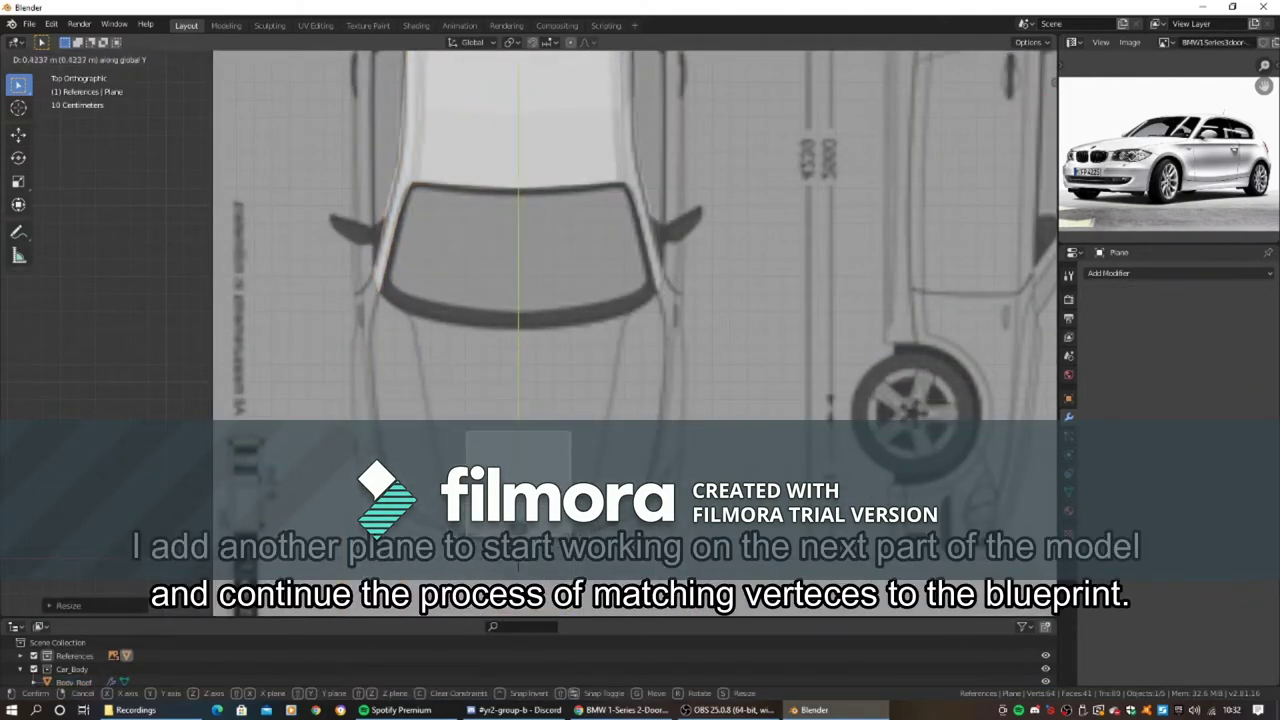
key(Return)
key(Tab)
scroll(516, 390, up, 2)
click(1110, 273)
click(915, 400)
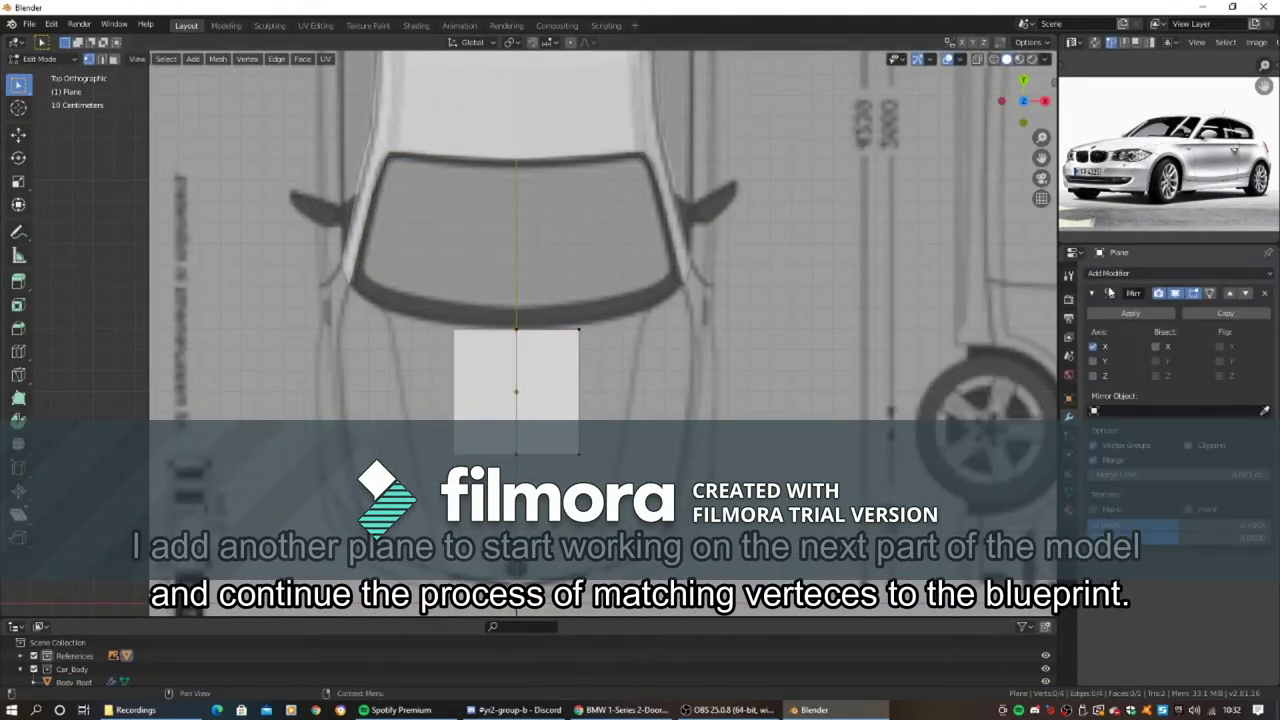
scroll(543, 379, up, 3)
scroll(543, 379, down, 3)
scroll(543, 379, up, 3)
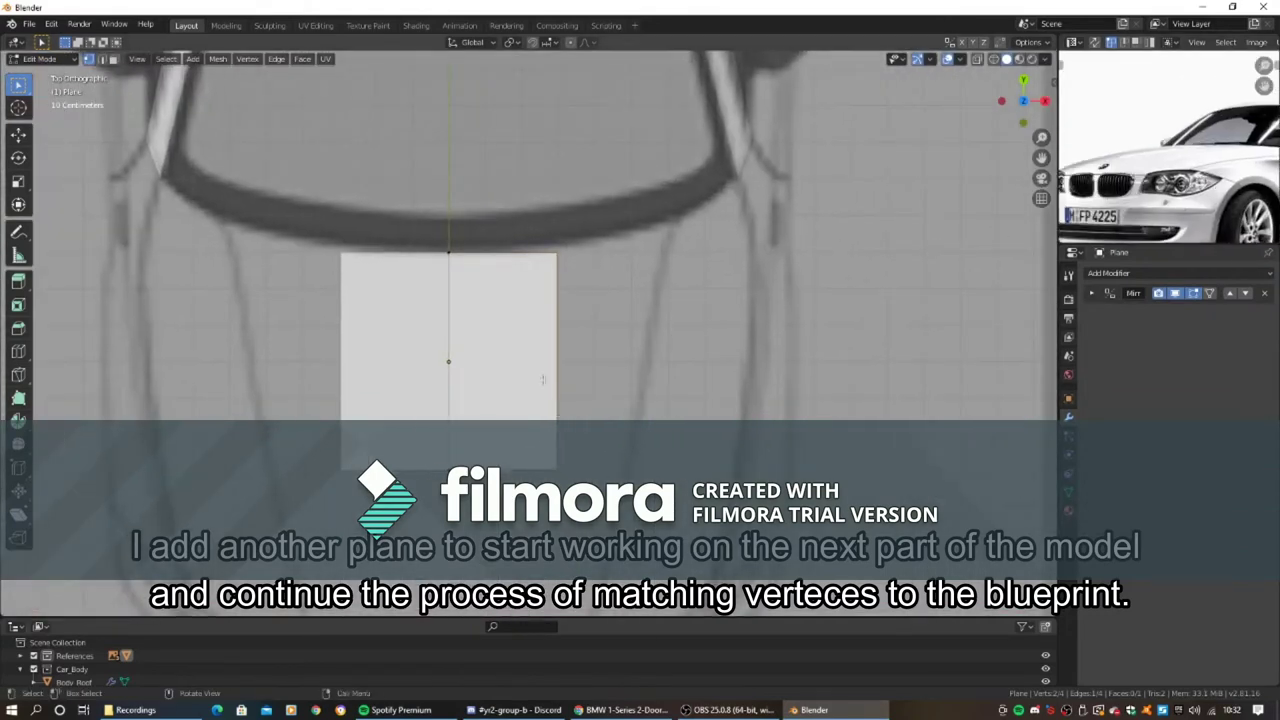
- Extend the bonnet edge downward and shift the plane's right edge sideways along X
key(g)
click(661, 467)
shift+middle_drag(661, 467, 474, 209)
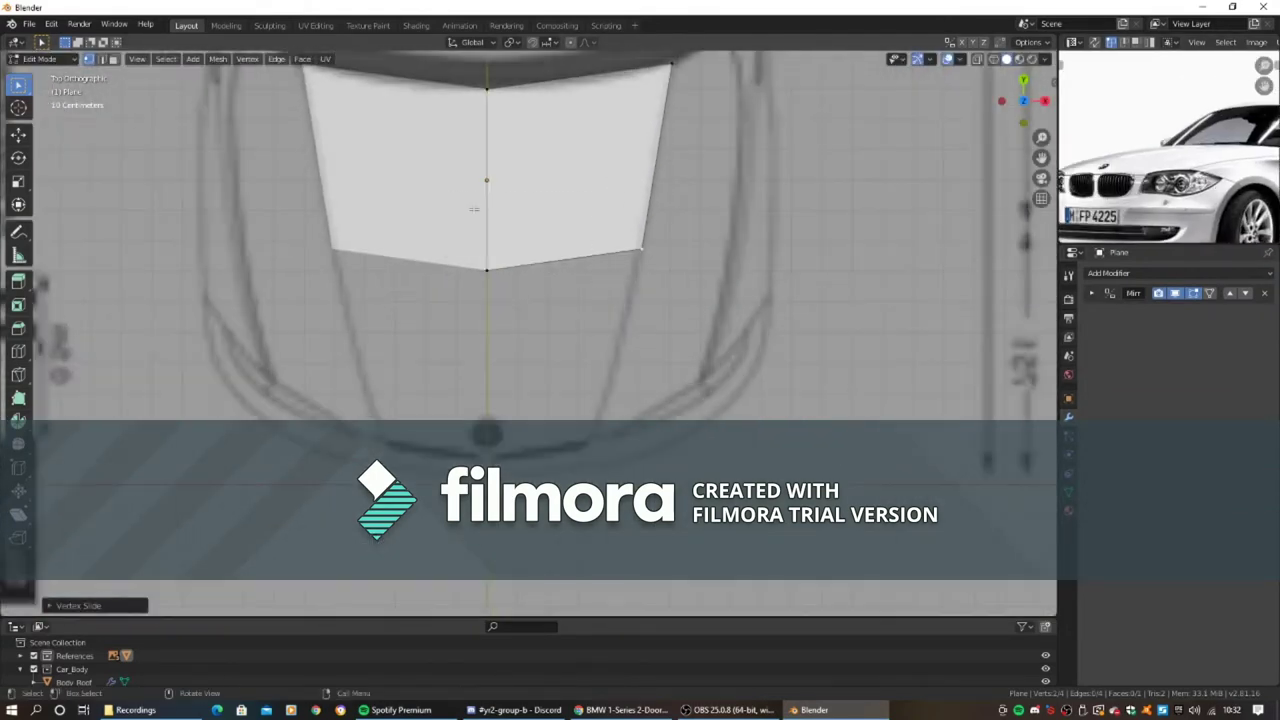
click(522, 470)
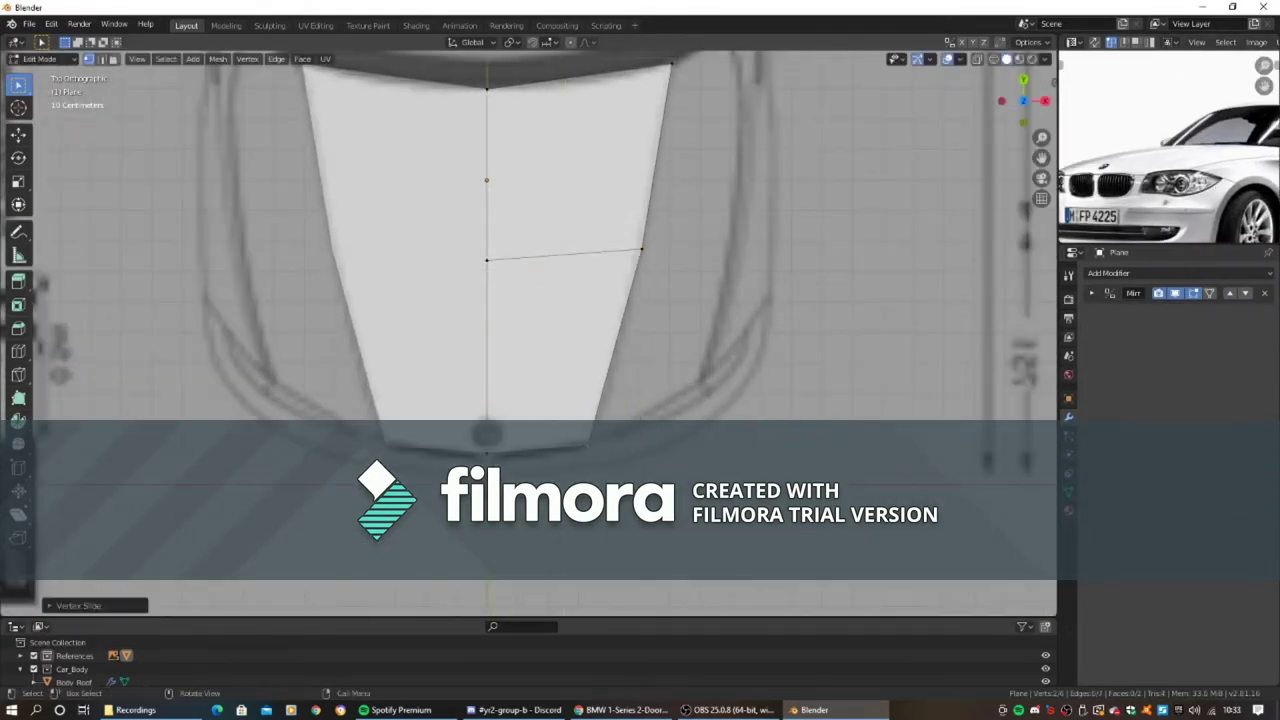
shift+middle_drag(540, 300, 484, 326)
shift+middle_drag(676, 292, 647, 302)
key(g)
key(x)
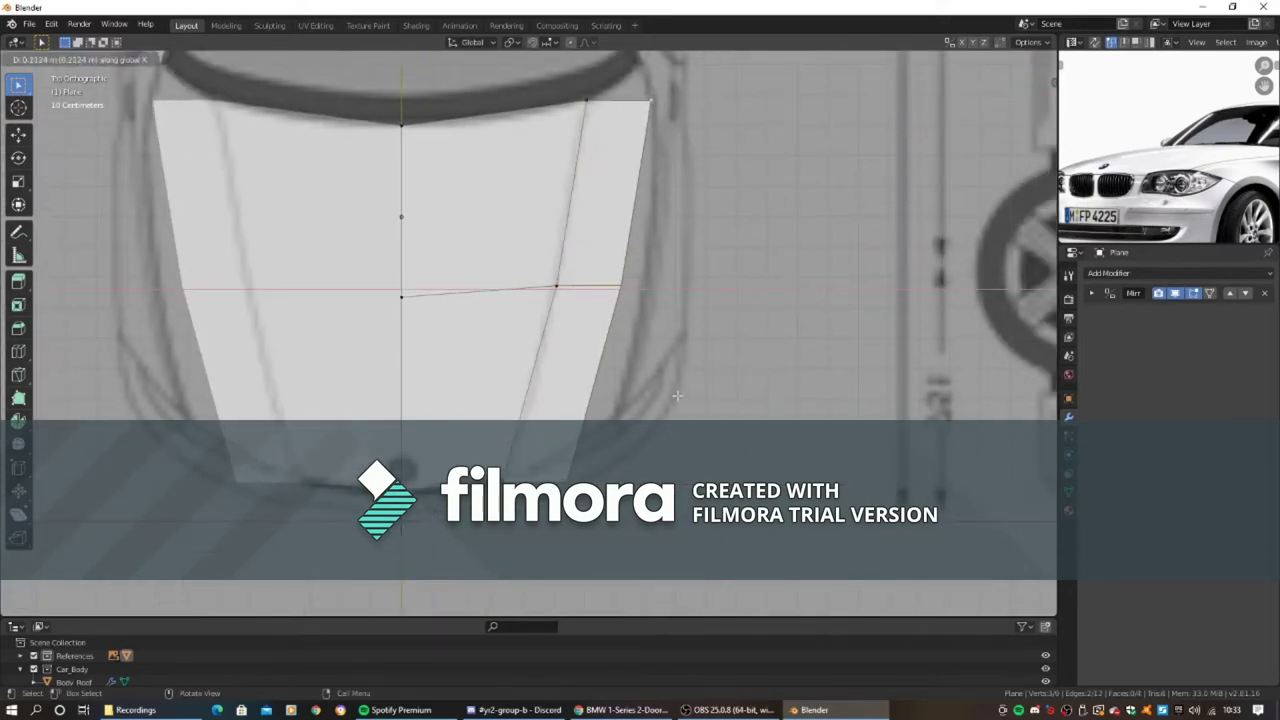
click(707, 327)
scroll(707, 327, up, 5)
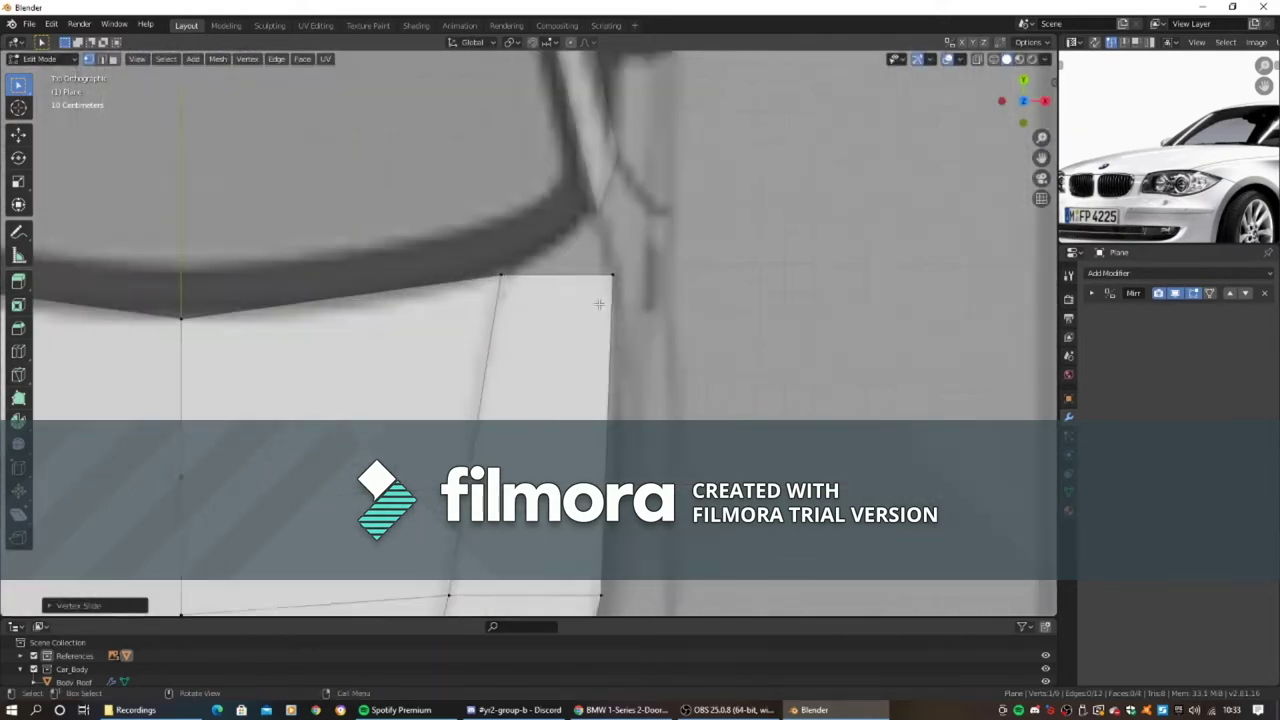
click(689, 255)
scroll(689, 255, down, 5)
scroll(600, 300, up, 2)
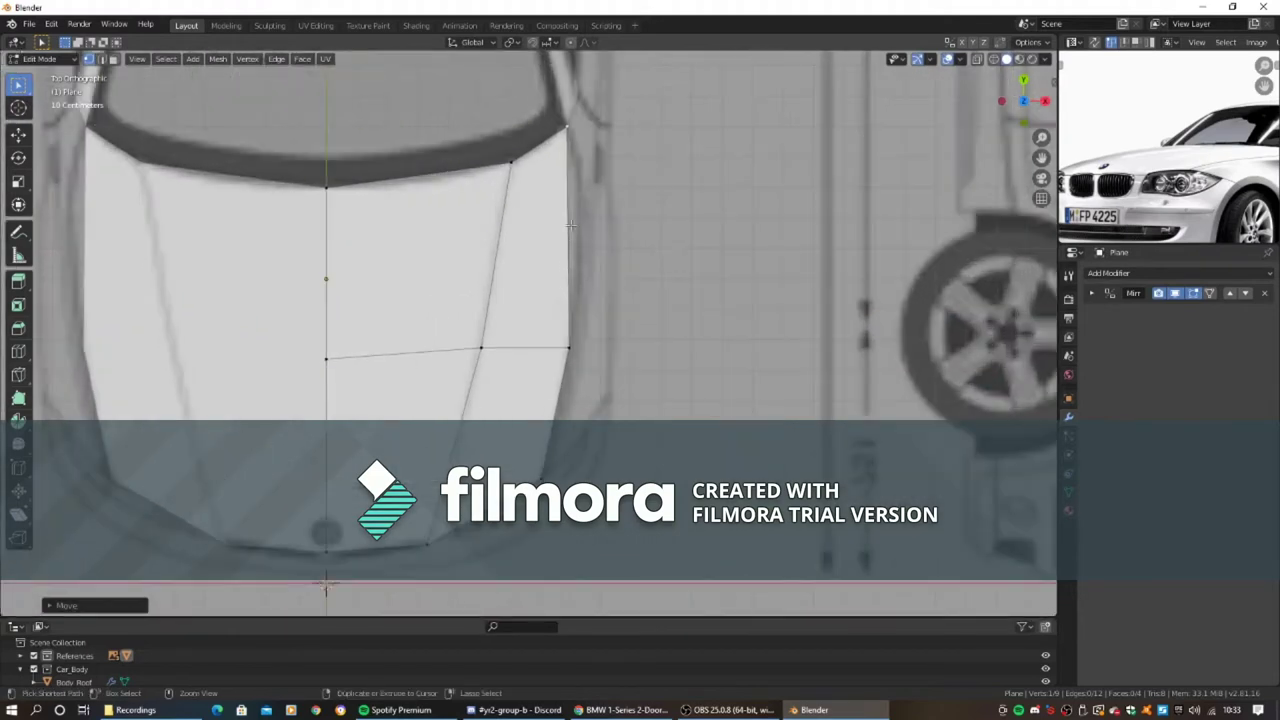
scroll(600, 300, up, 1)
scroll(585, 367, down, 3)
middle_drag(585, 367, 528, 263)
- Adjust the panel's vertices in side and front views to follow the bonnet profile
key(KP_3)
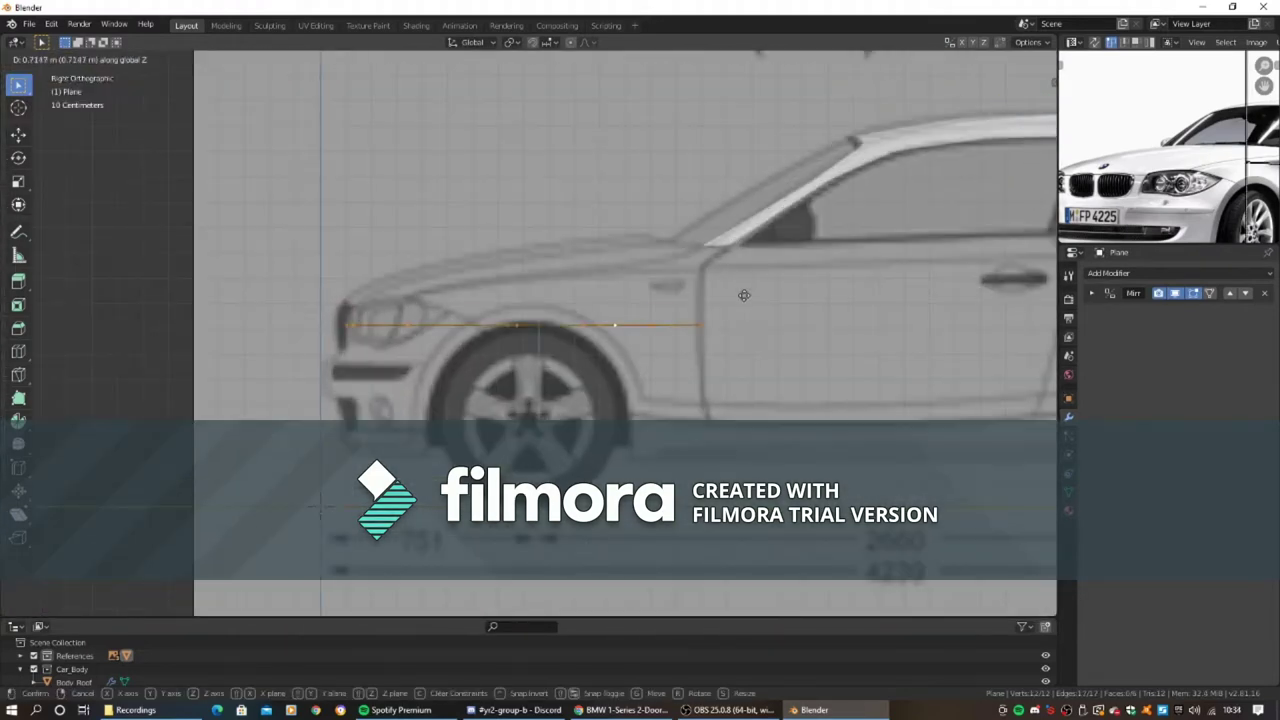
scroll(418, 410, up, 2)
scroll(418, 410, up, 2)
key(a)
scroll(418, 410, down, 2)
middle_drag(450, 380, 480, 300)
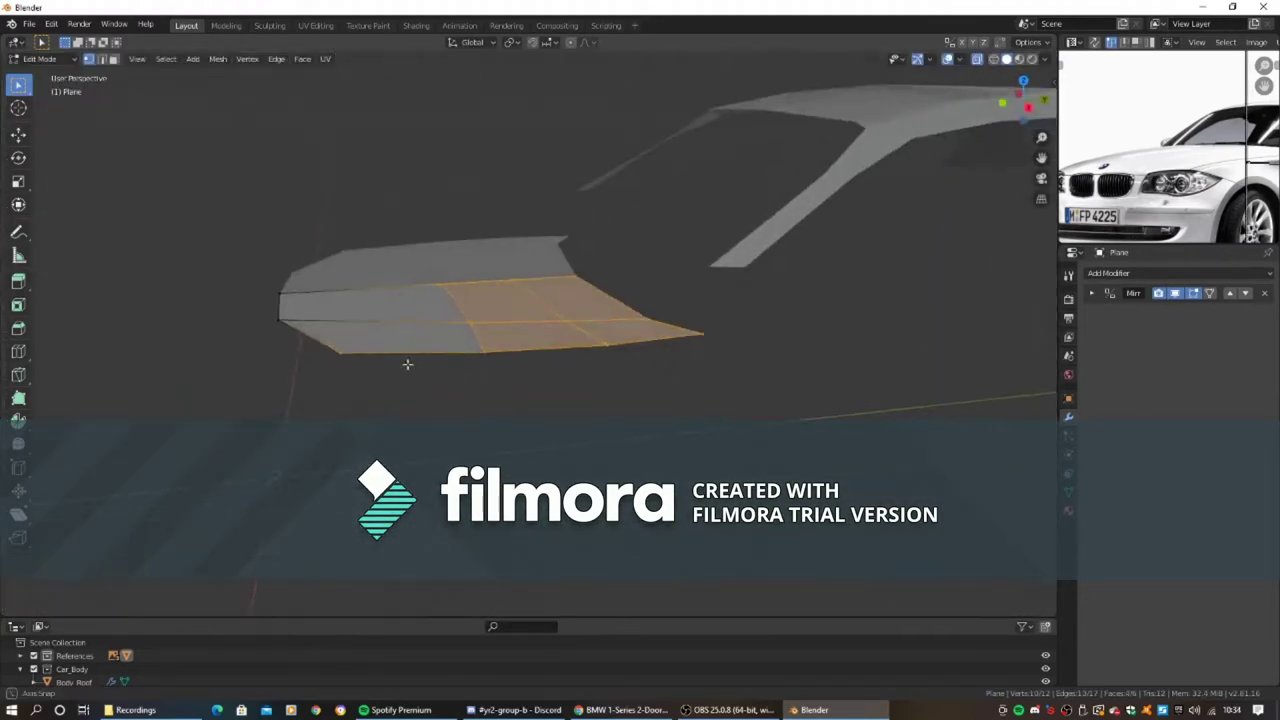
key(KP_3)
scroll(500, 351, up, 2)
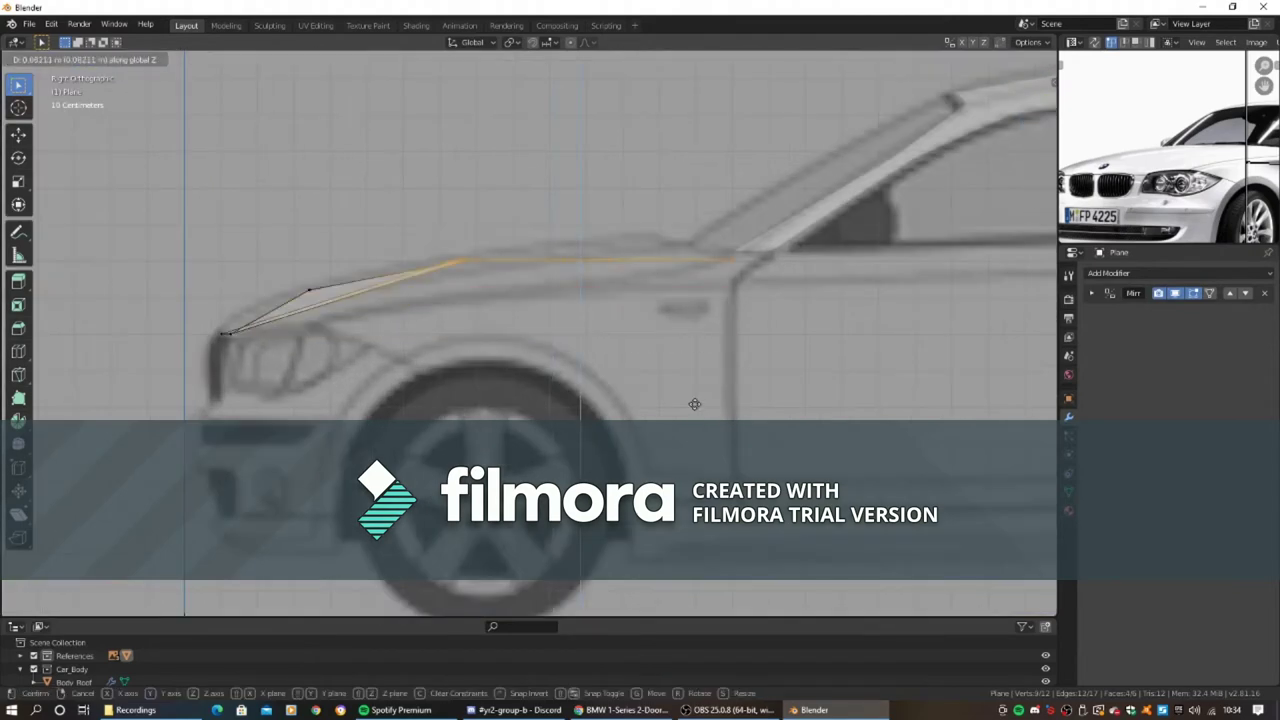
right_click(725, 375)
mouse_move(725, 375)
middle_down()
mouse_move(714, 343)
mouse_move(743, 349)
middle_up()
key(KP_3)
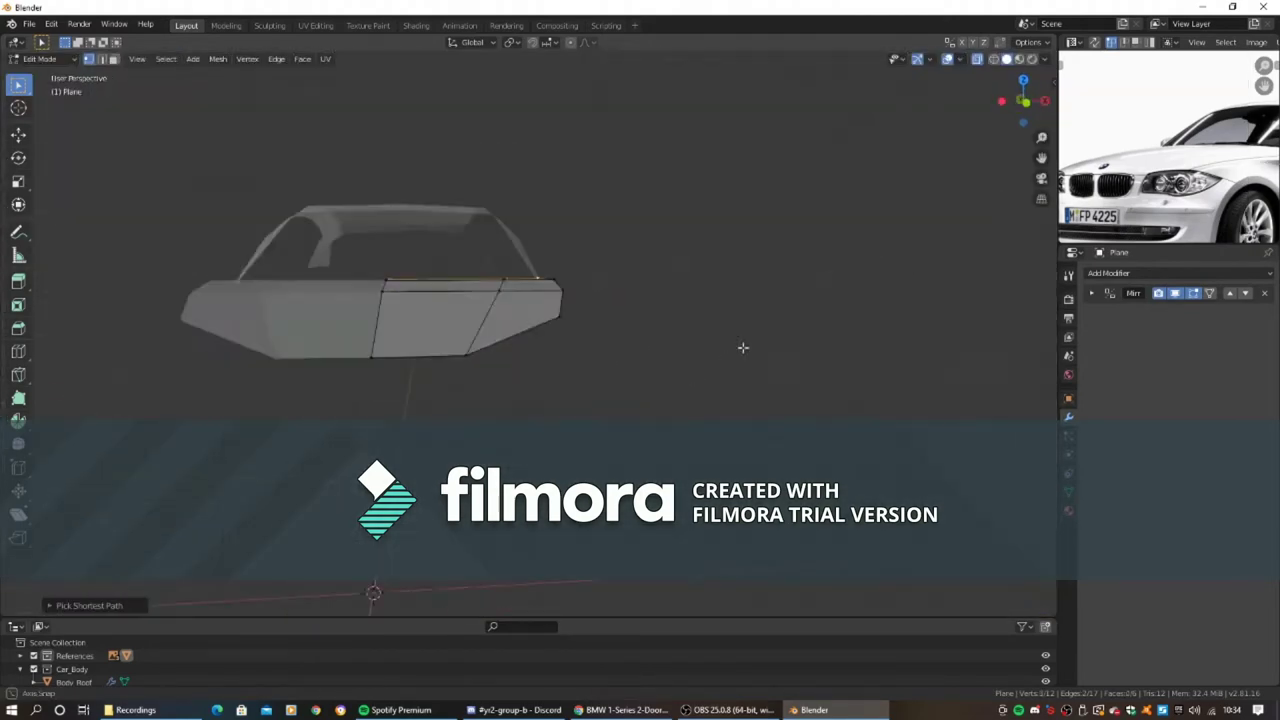
key(KP_1)
scroll(497, 368, up, 1)
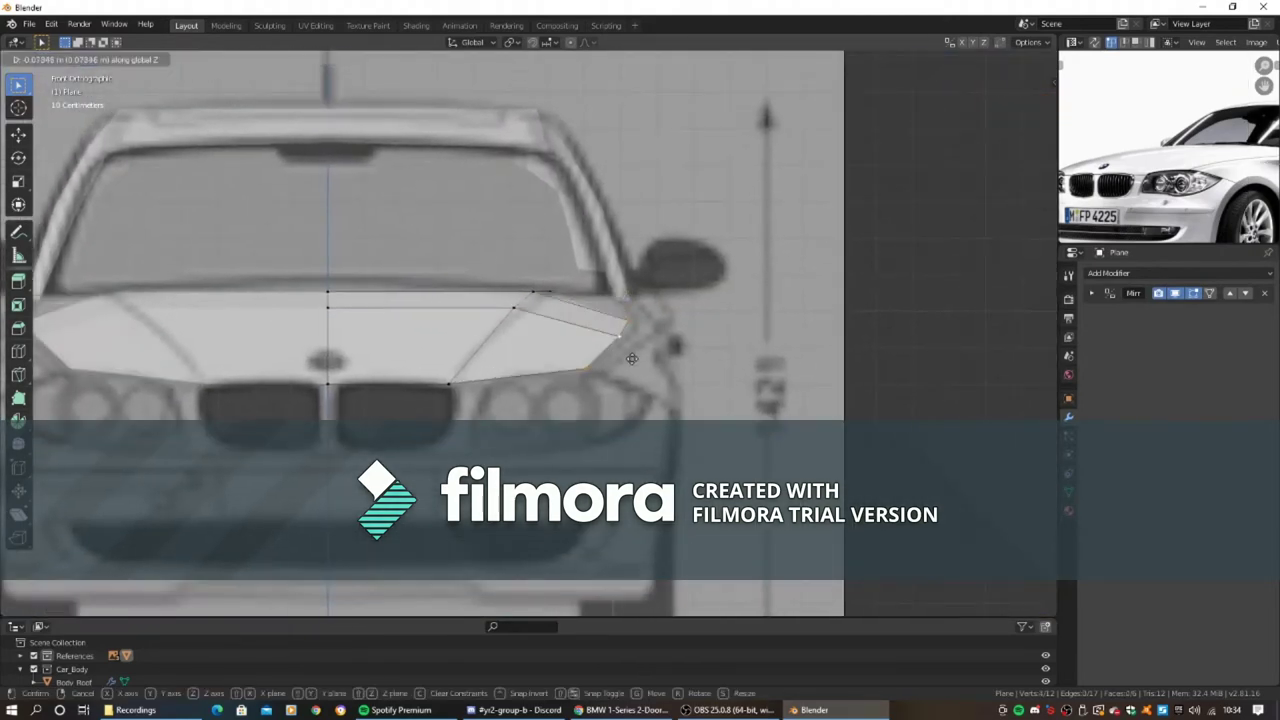
click(632, 358)
middle_drag(632, 358, 544, 291)
key(KP_1)
scroll(527, 348, up, 2)
- Slide the top outer vertex and right-side edge path to fit the front hood outline
key(KP_1)
click(548, 289)
key(g)
ctrl+click(651, 297)
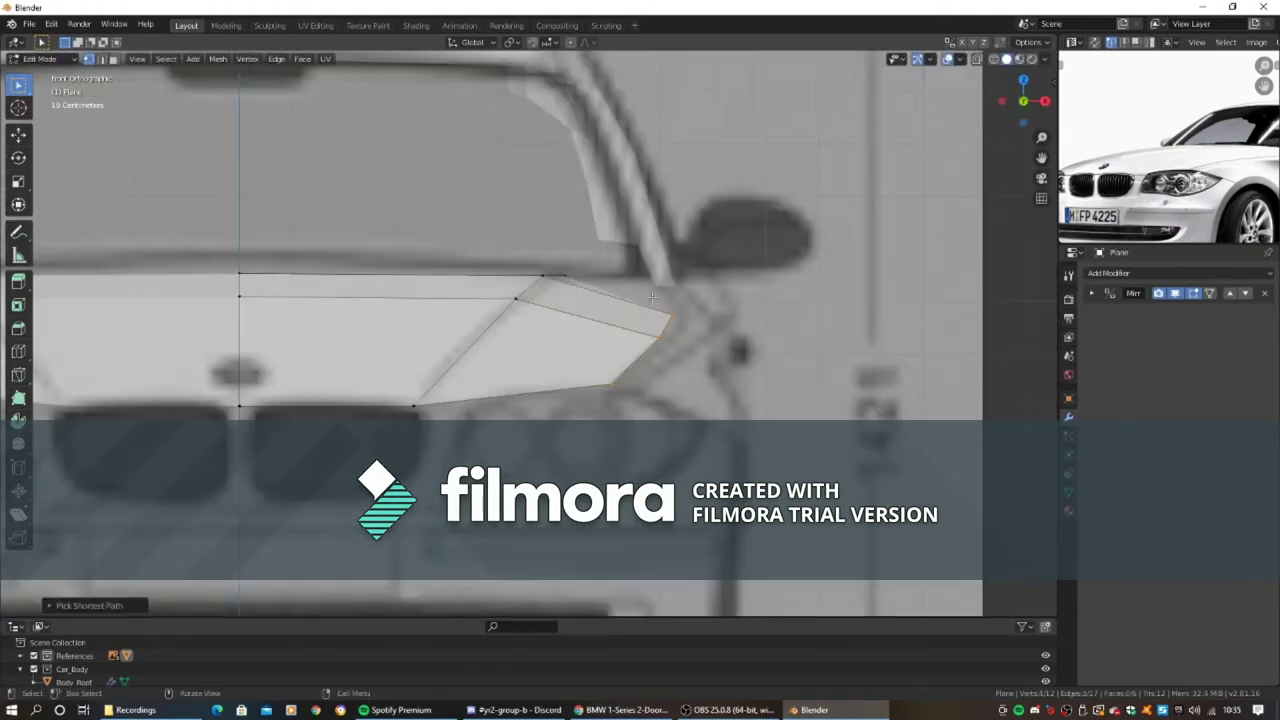
click(722, 383)
mouse_move(722, 383)
middle_down()
mouse_move(705, 354)
mouse_move(728, 323)
middle_up()
key(KP_1)
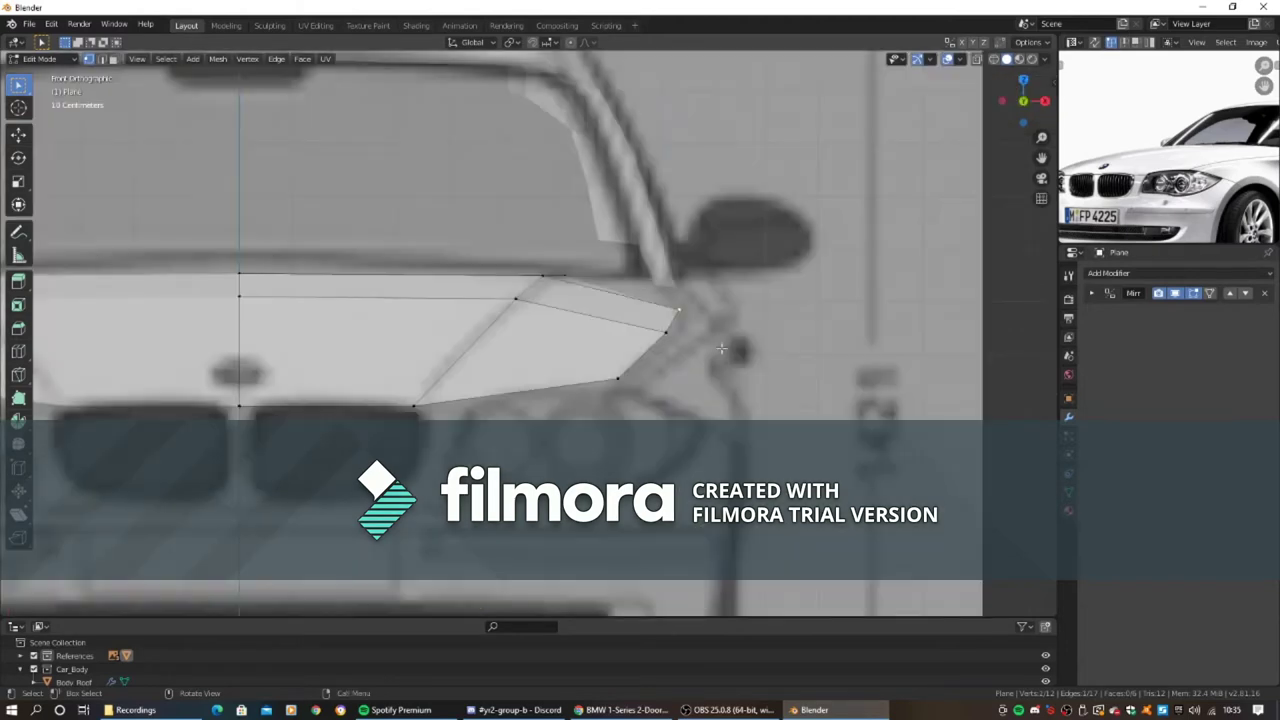
click(688, 353)
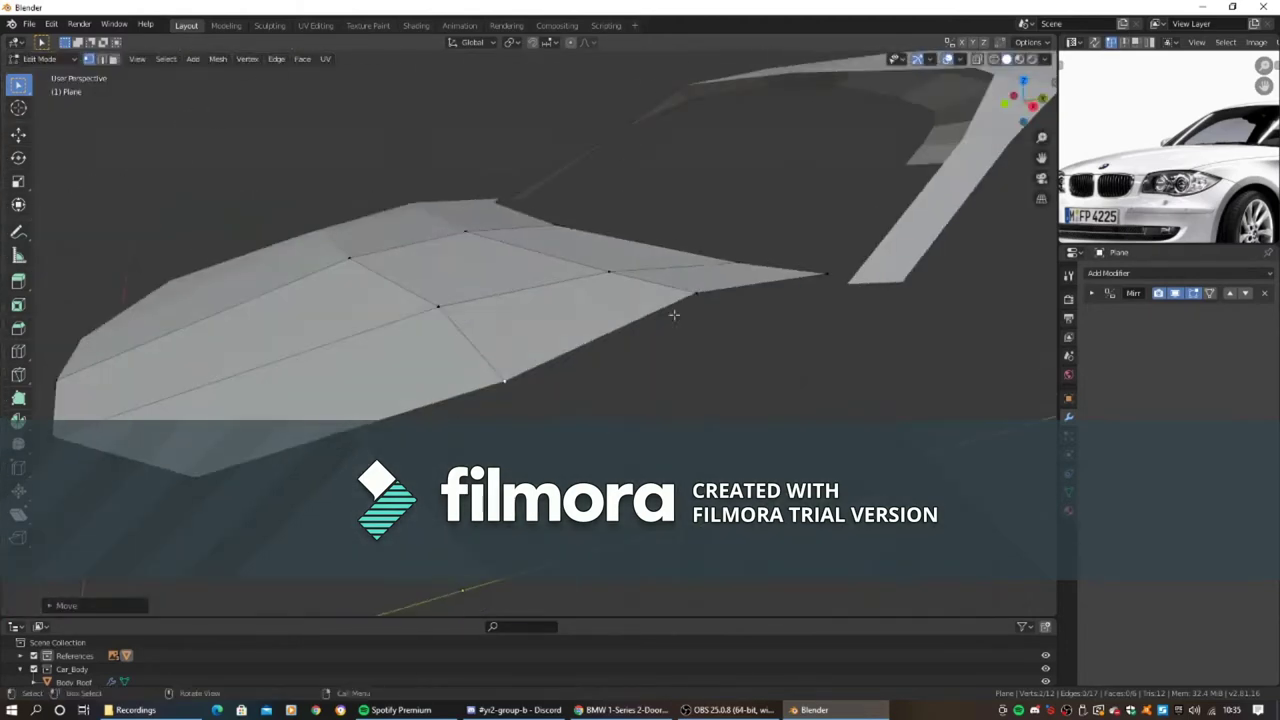
mouse_move(688, 353)
middle_down()
mouse_move(426, 433)
mouse_move(500, 370)
middle_up()
scroll(426, 433, down, 5)
scroll(500, 370, up, 3)
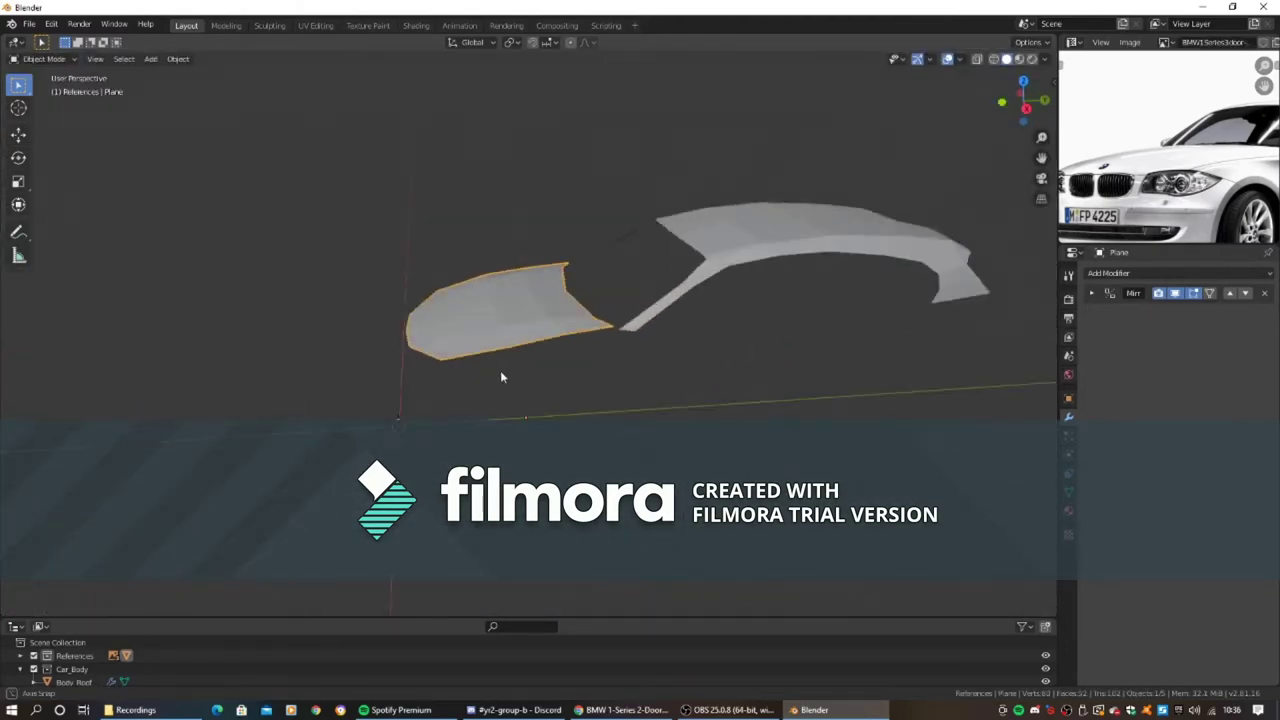
key(KP_1)
scroll(463, 342, up, 3)
scroll(463, 342, up, 3)
- Align a bonnet vertex to the blueprint line in top view and exit Edit Mode
key(KP_7)
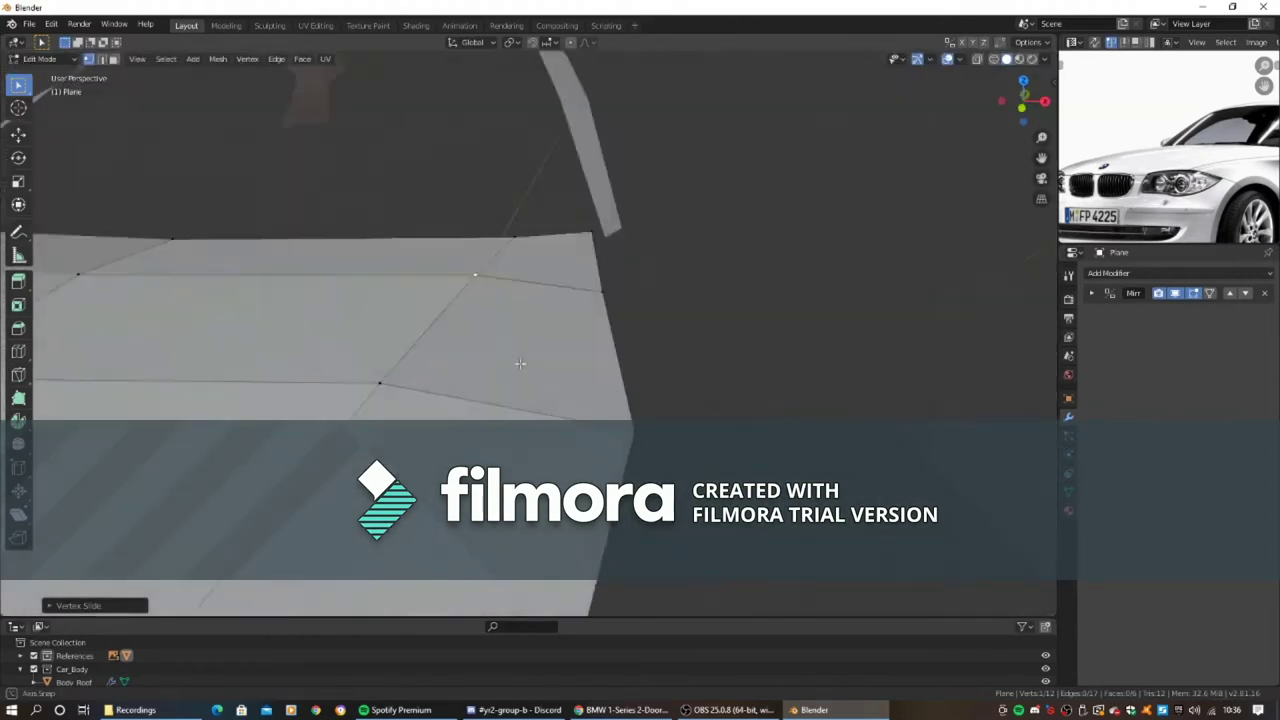
drag(517, 363, 623, 297)
key(KP_1)
key(KP_7)
scroll(591, 328, down, 3)
scroll(542, 227, up, 4)
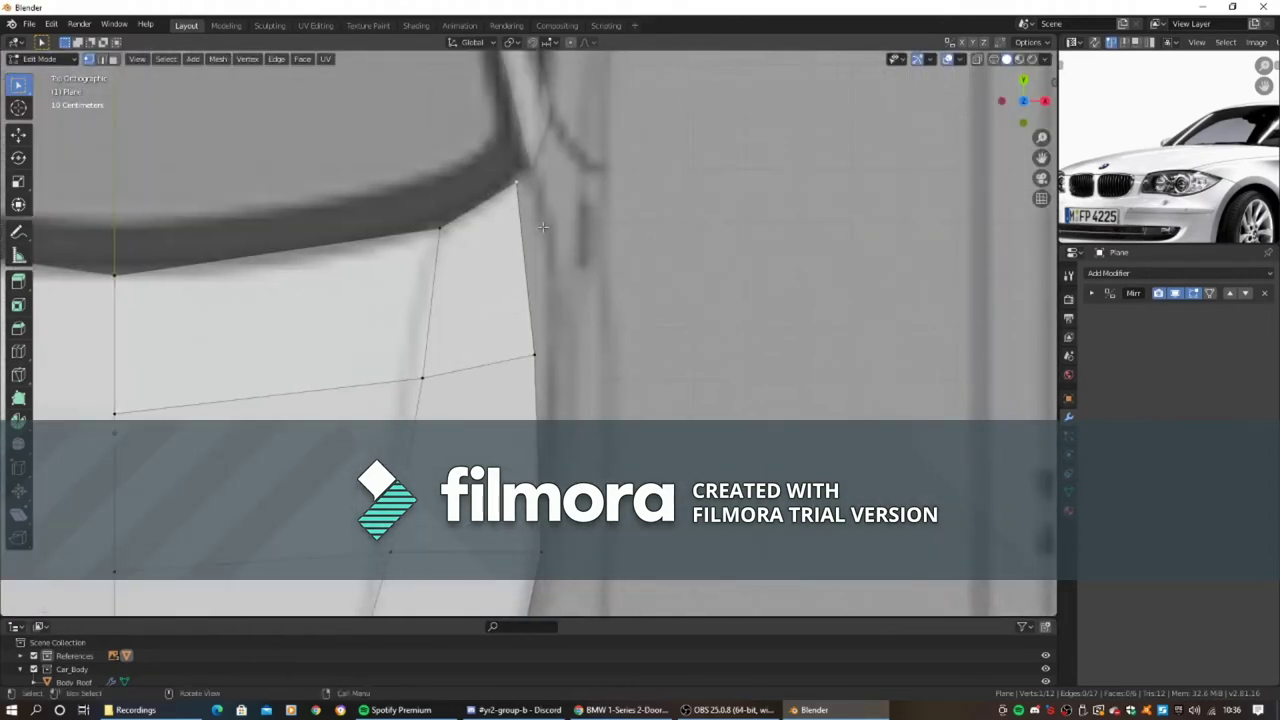
key(KP_1)
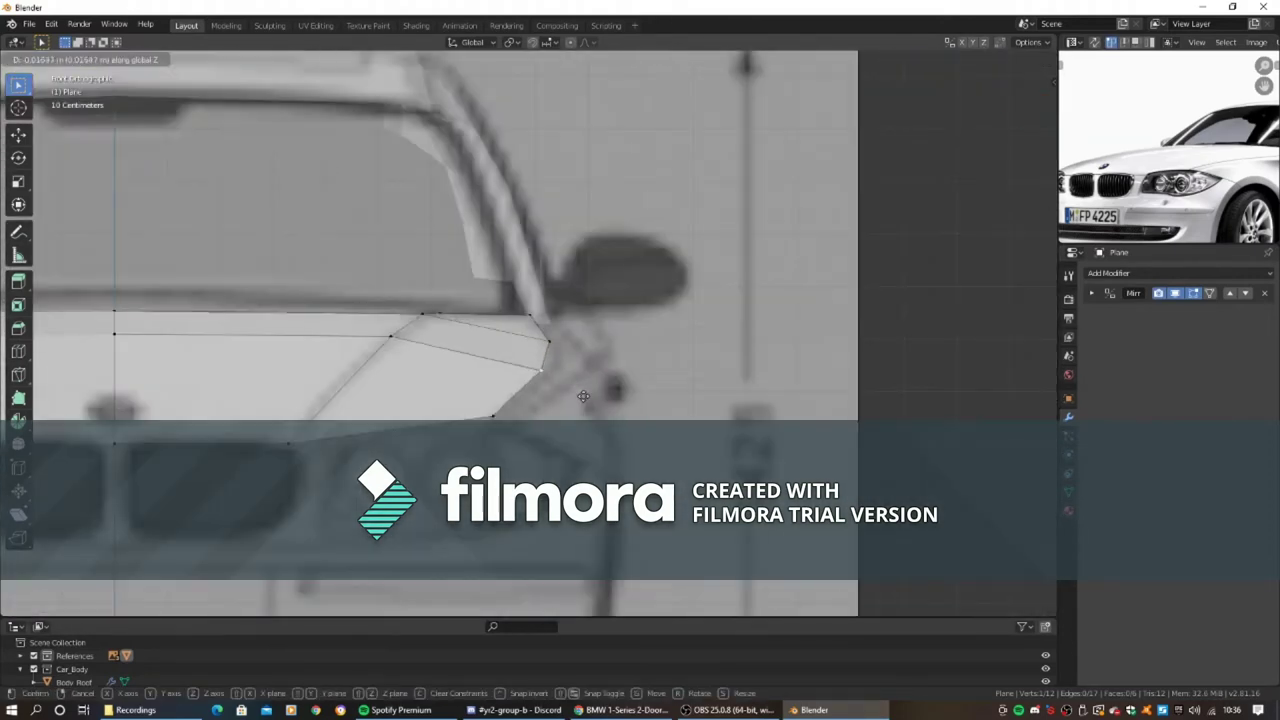
key(Tab)
middle_drag(549, 319, 357, 453)
- Name the panel starting with 'Body' and frame the bonnet mesh for editing
key(F2)
text(Body)
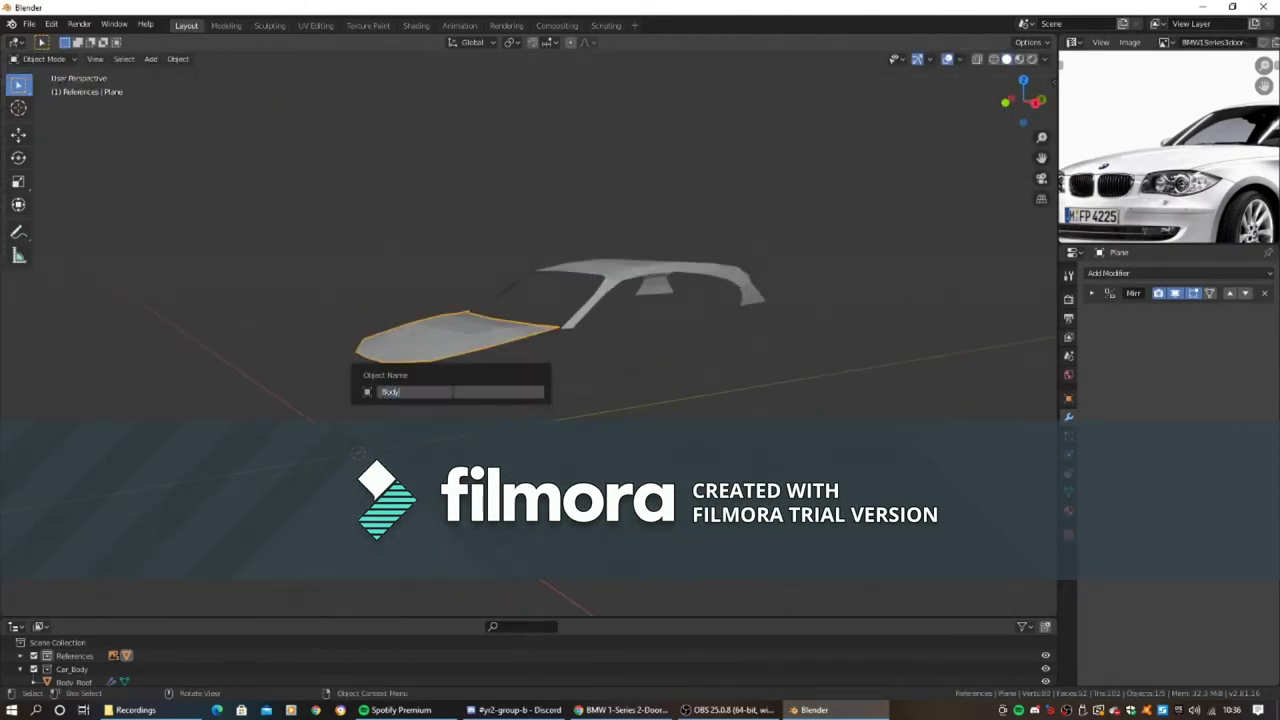
mouse_move(451, 397)
middle_down()
mouse_move(480, 374)
mouse_move(560, 393)
middle_up()
key(Tab)
key(KP_Decimal)
- Knife a new cut into the bonnet and move the cut vertices vertically in side view
key(k)
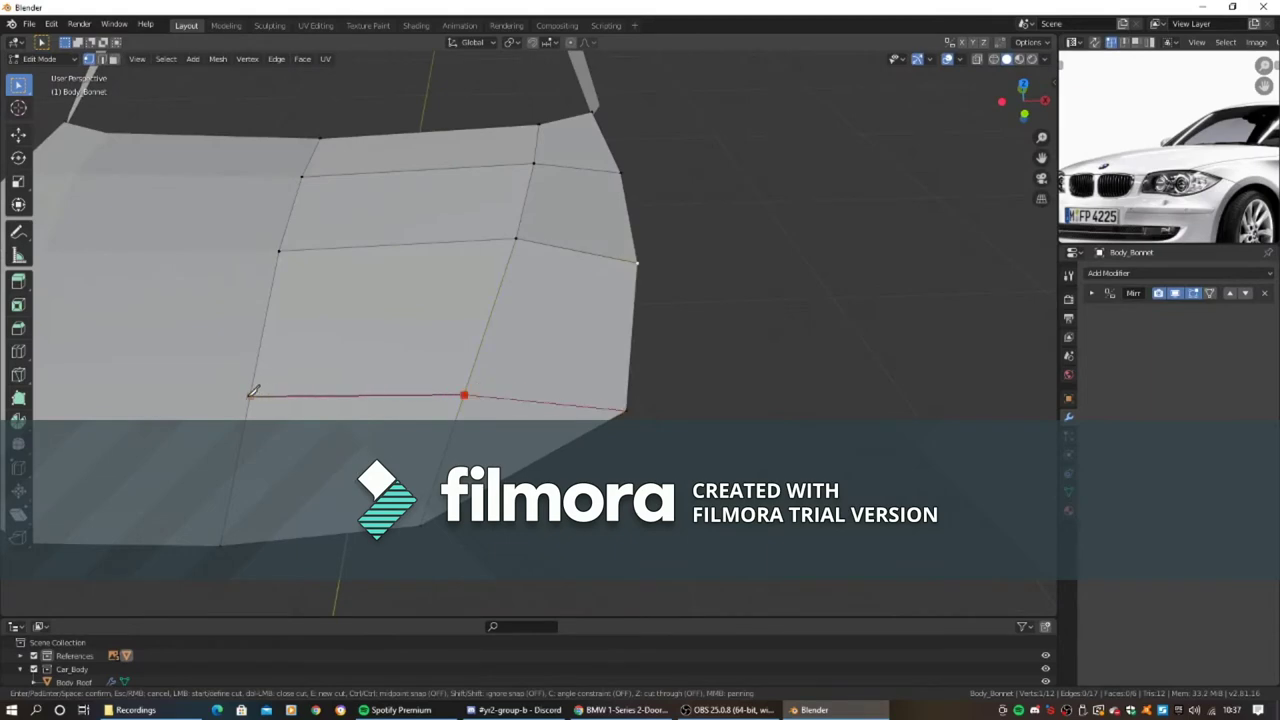
key(KP_3)
key(g)
key(z)
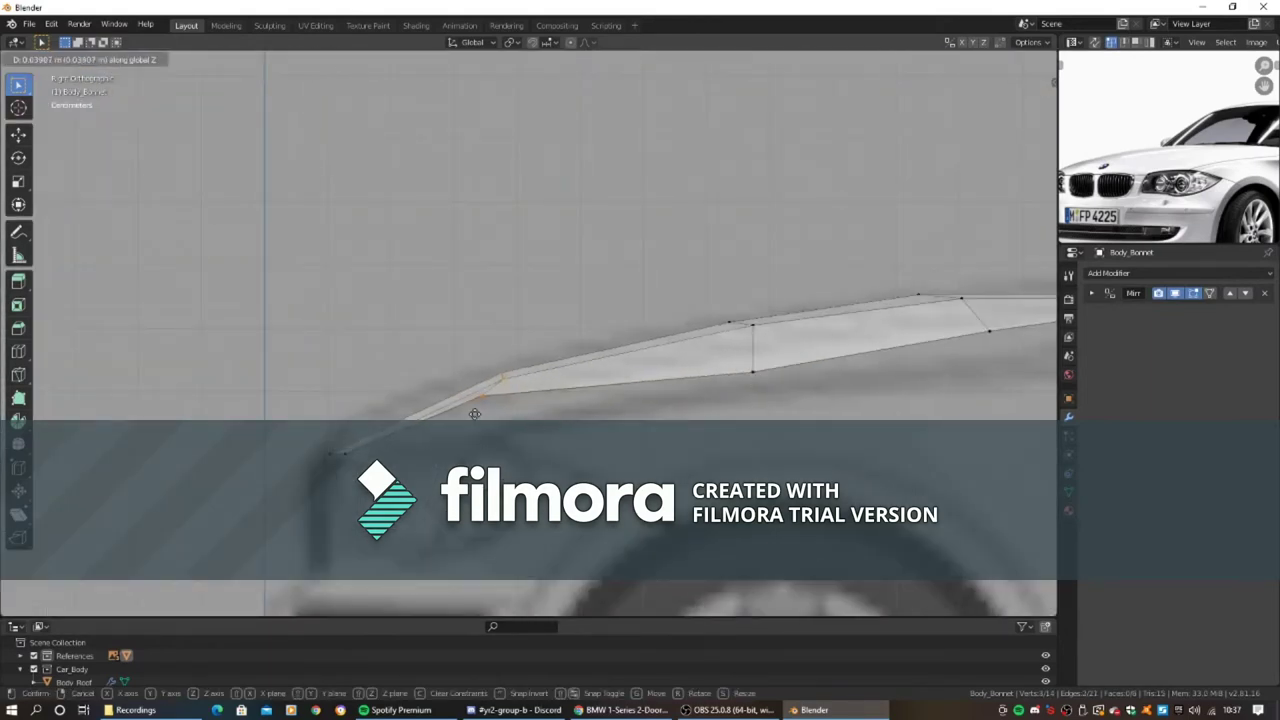
click(514, 458)
scroll(514, 458, down, 3)
mouse_move(514, 458)
middle_down()
mouse_move(535, 415)
mouse_move(681, 447)
mouse_move(688, 384)
mouse_move(530, 384)
middle_up()
key(KP_1)
key(KP_3)
key(Tab)
- Separate a duplicated strip of the bonnet into its own object
scroll(530, 384, up, 5)
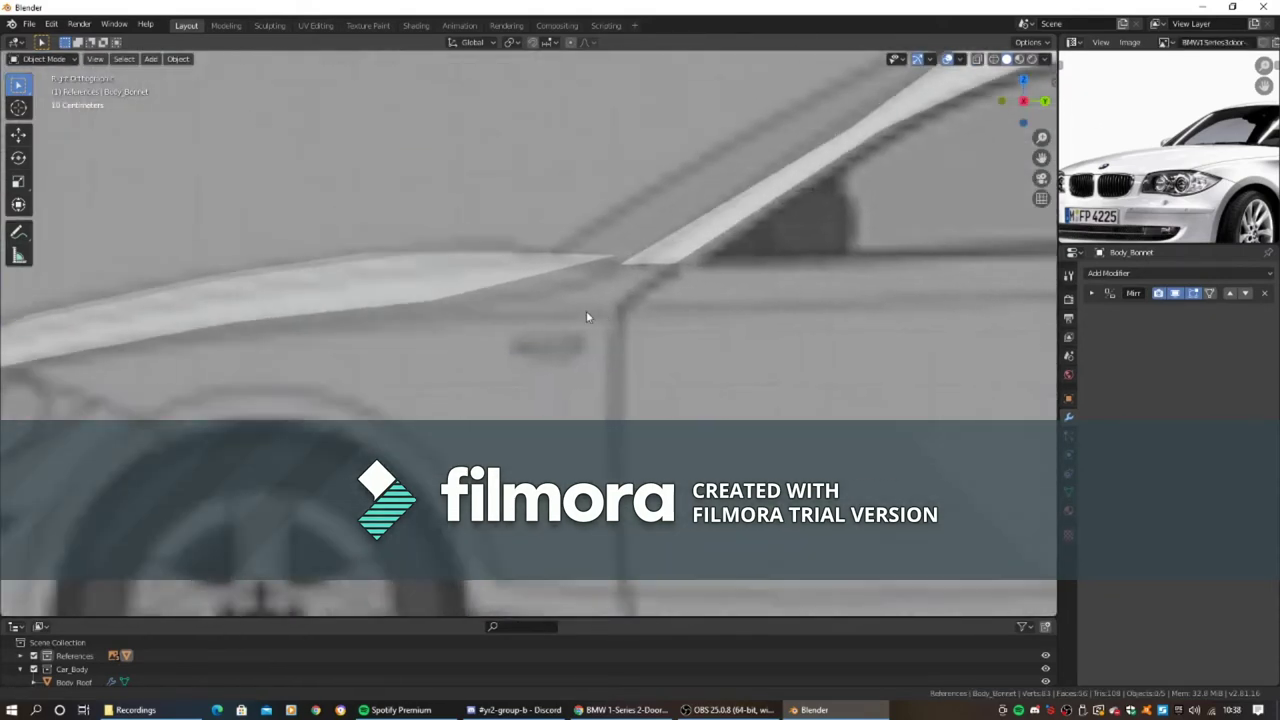
key(Tab)
key(KP_3)
scroll(430, 320, up, 2)
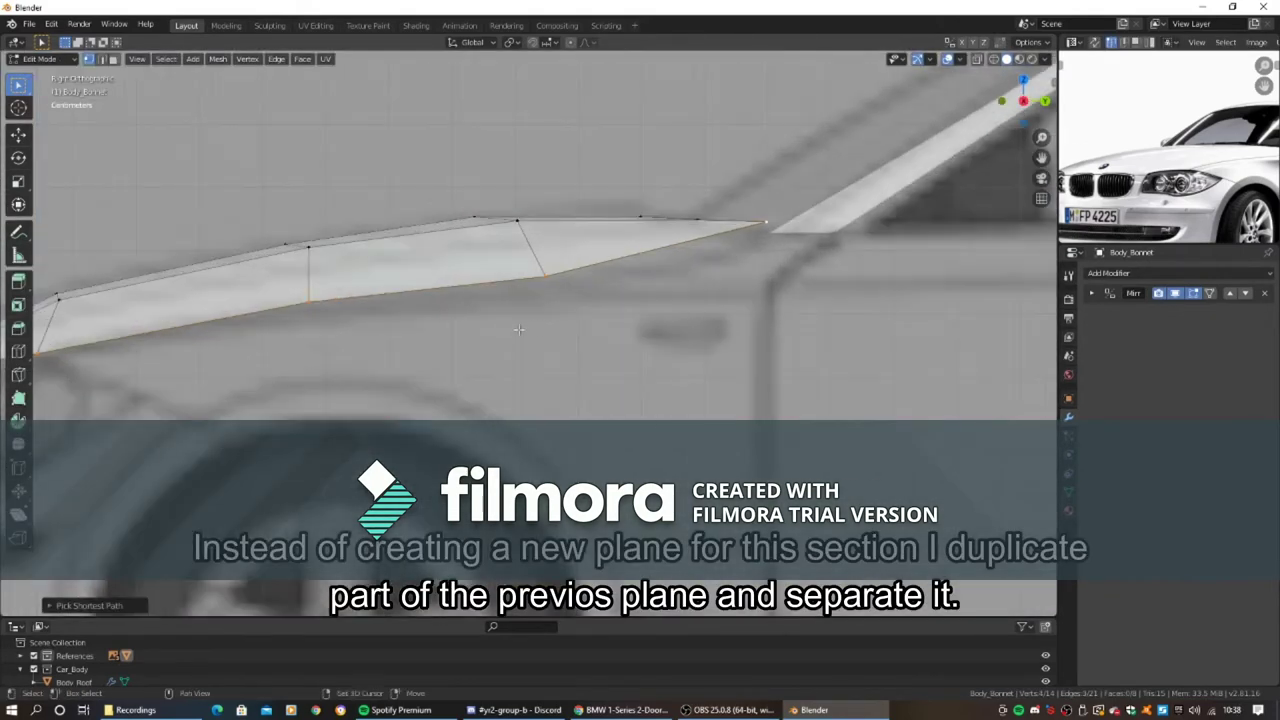
key(Tab)
middle_drag(483, 316, 470, 305)
- Name the separated panel Body_Panel_Front and extrude its lower edge straight down
text(l_Front)
key(Return)
key(KP_3)
key(KP_3)
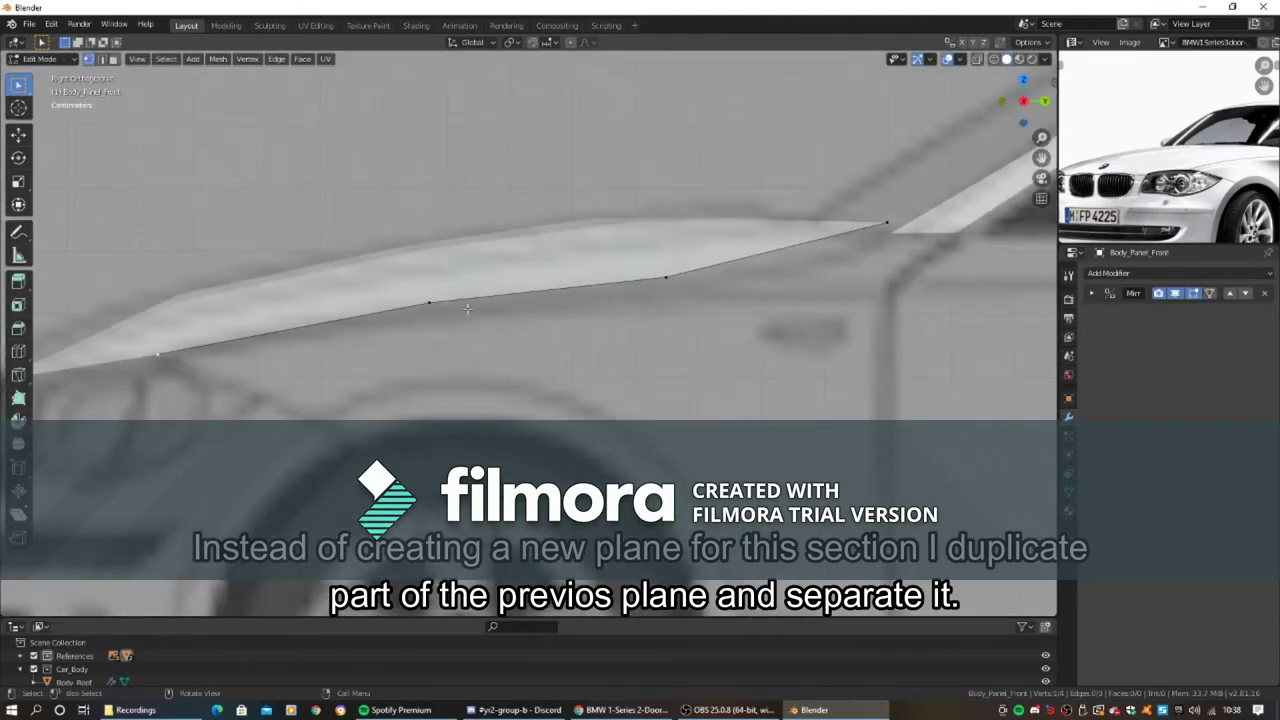
key(Tab)
key(e)
key(z)
click(441, 381)
click(430, 380)
shift+middle_drag(430, 380, 290, 369)
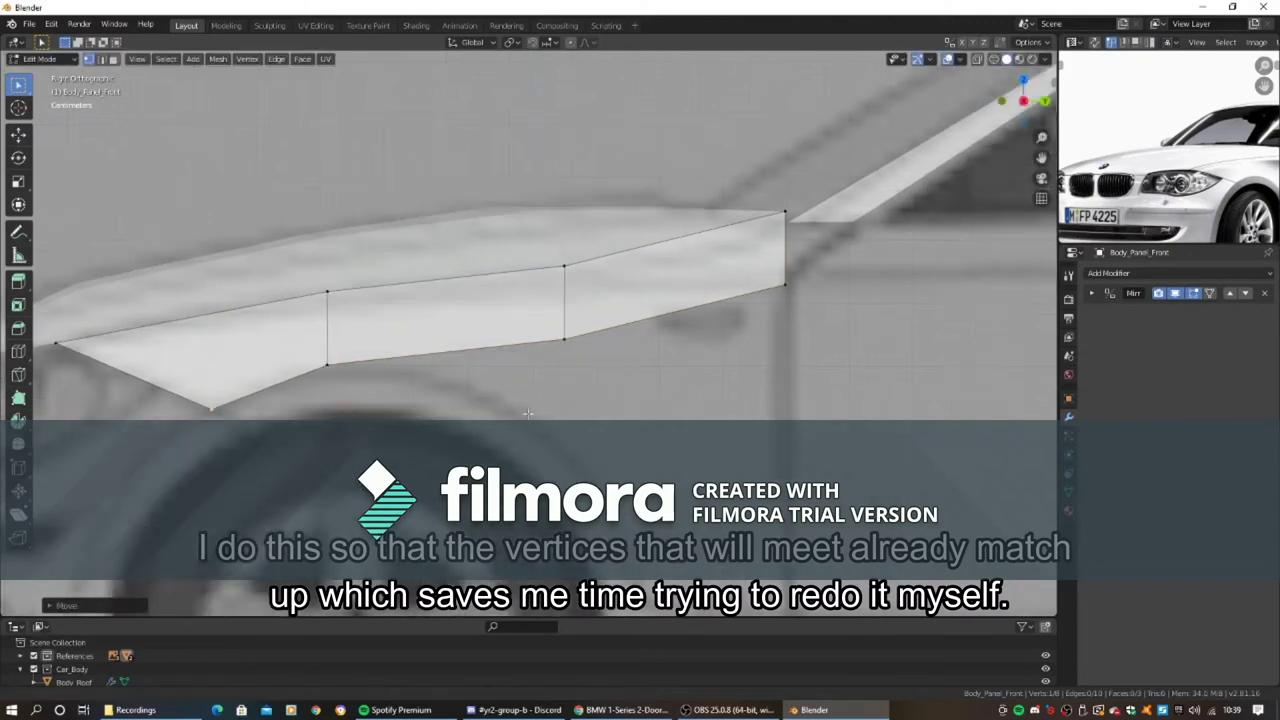
- Extrude another strip of faces downward and reposition its vertices
key(e)
click(624, 428)
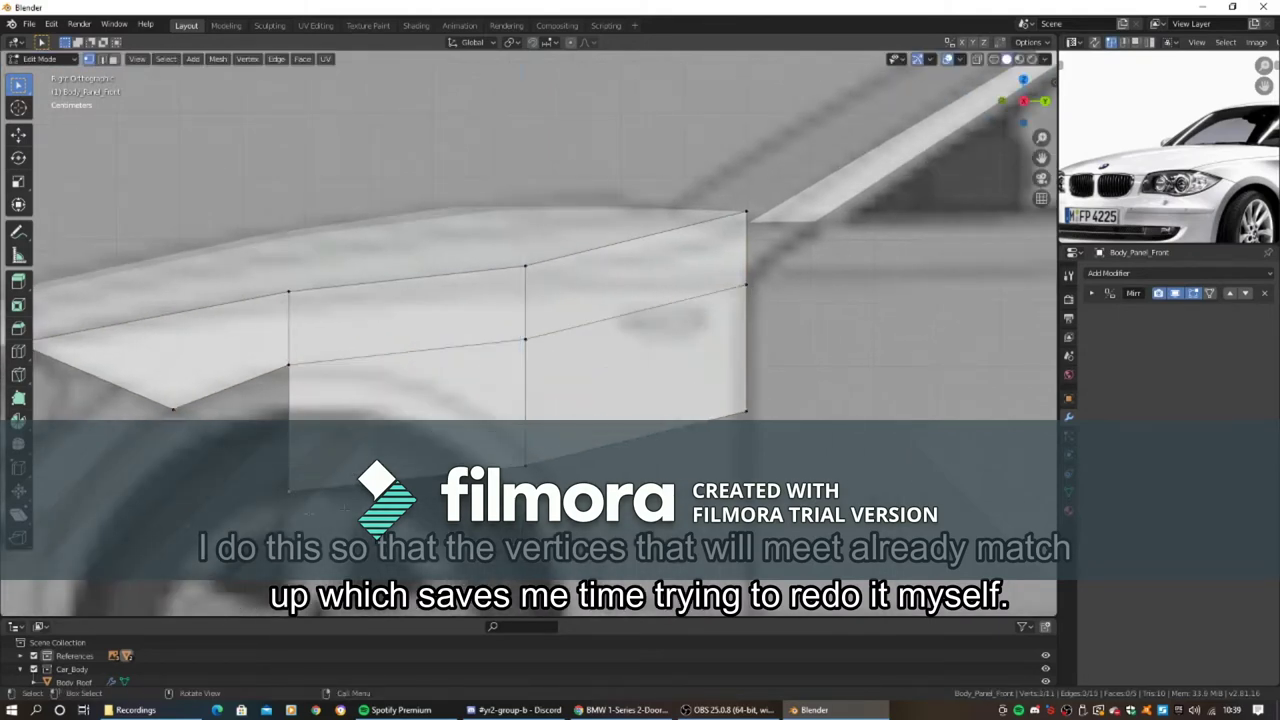
mouse_move(530, 455)
shift+middle_down()
mouse_move(365, 352)
mouse_move(511, 322)
mouse_move(500, 300)
shift+middle_up()
key(g)
click(365, 352)
scroll(365, 352, down, 4)
- Adjust the vertical face strip in top view and reposition a vertex in front view
alt+click(491, 271)
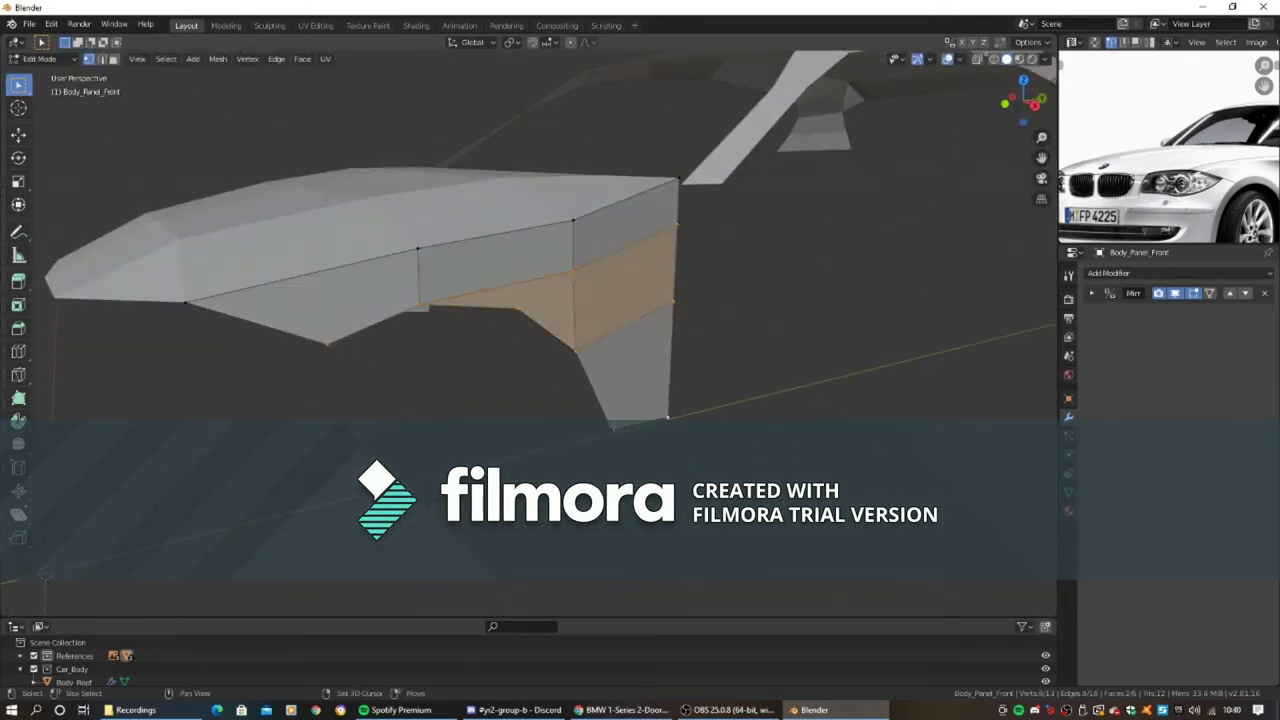
key(KP_7)
key(g)
key(x)
key(Escape)
middle_drag(170, 349, 543, 337)
key(KP_7)
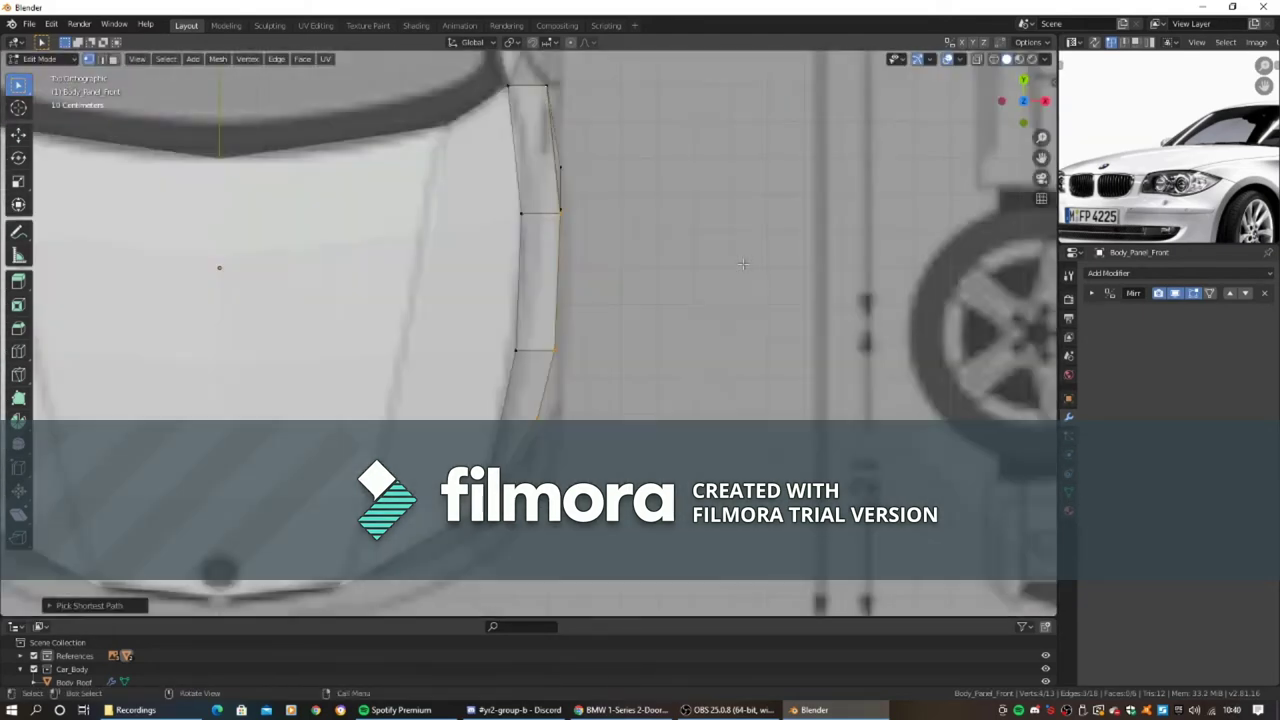
key(g)
key(Escape)
mouse_move(690, 350)
middle_down()
mouse_move(714, 271)
mouse_move(646, 354)
middle_up()
key(KP_1)
key(KP_1)
key(g)
click(676, 318)
scroll(676, 318, down, 5)
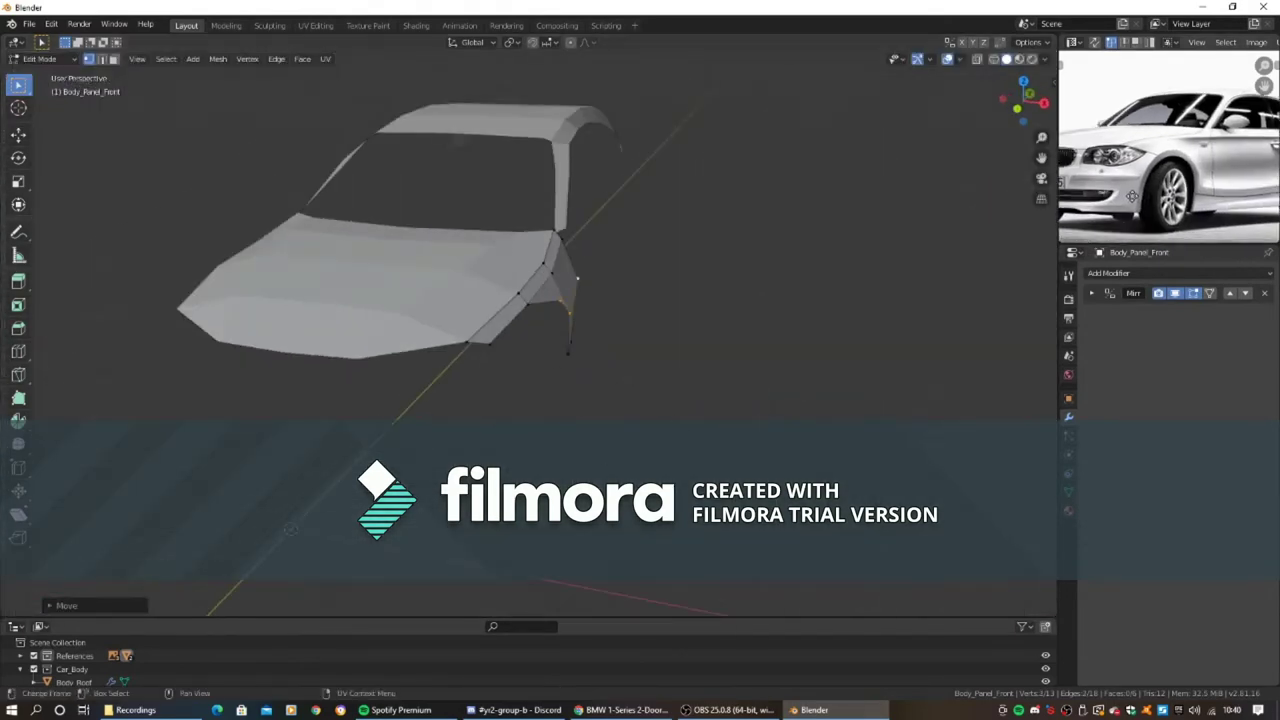
- Move the fender vertices along X in side view to wrap the wheel arch
key(KP_3)
scroll(646, 354, up, 5)
scroll(645, 408, up, 4)
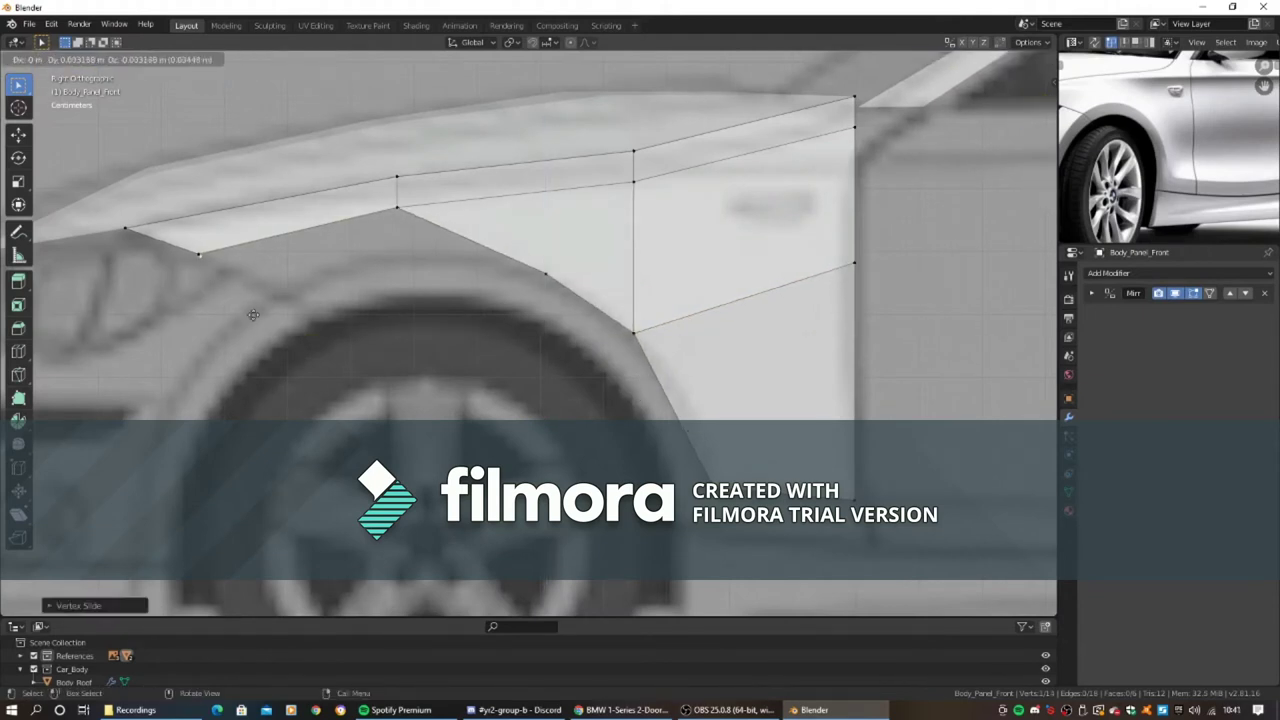
click(424, 334)
scroll(424, 334, down, 6)
key(KP_1)
key(KP_7)
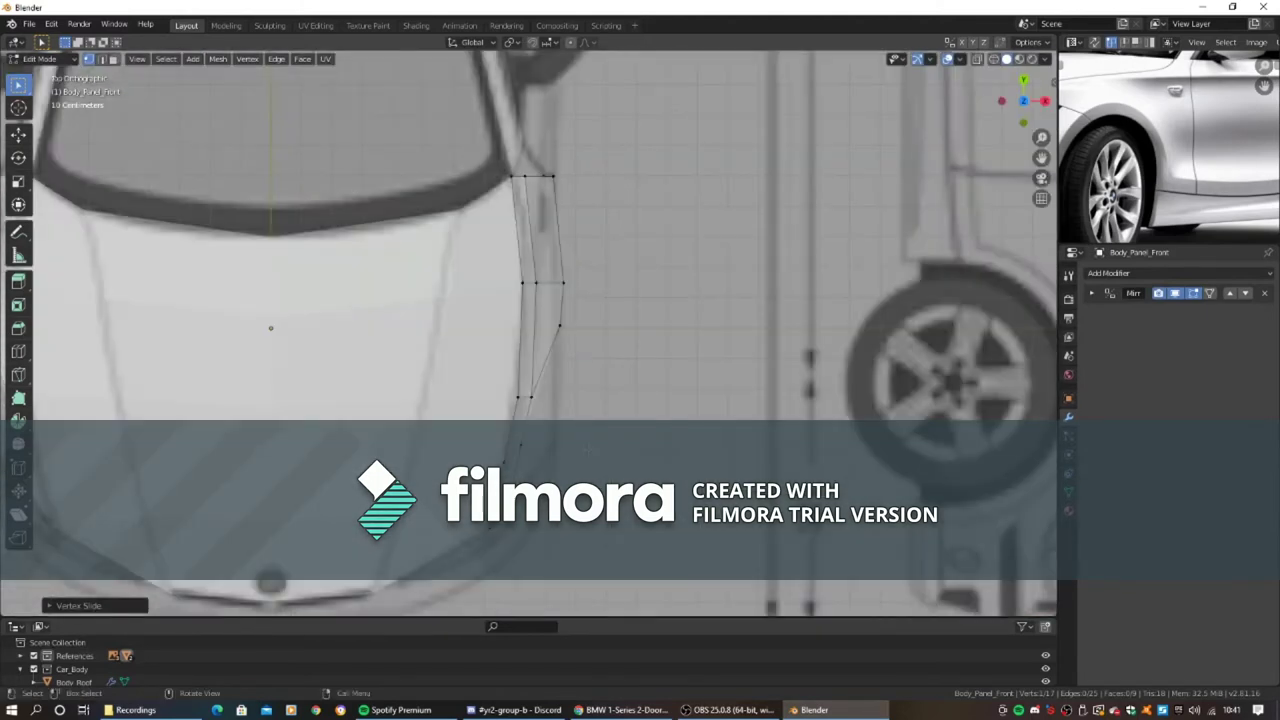
middle_drag(424, 340, 423, 371)
key(KP_3)
scroll(423, 371, up, 5)
key(g)
key(x)
click(157, 325)
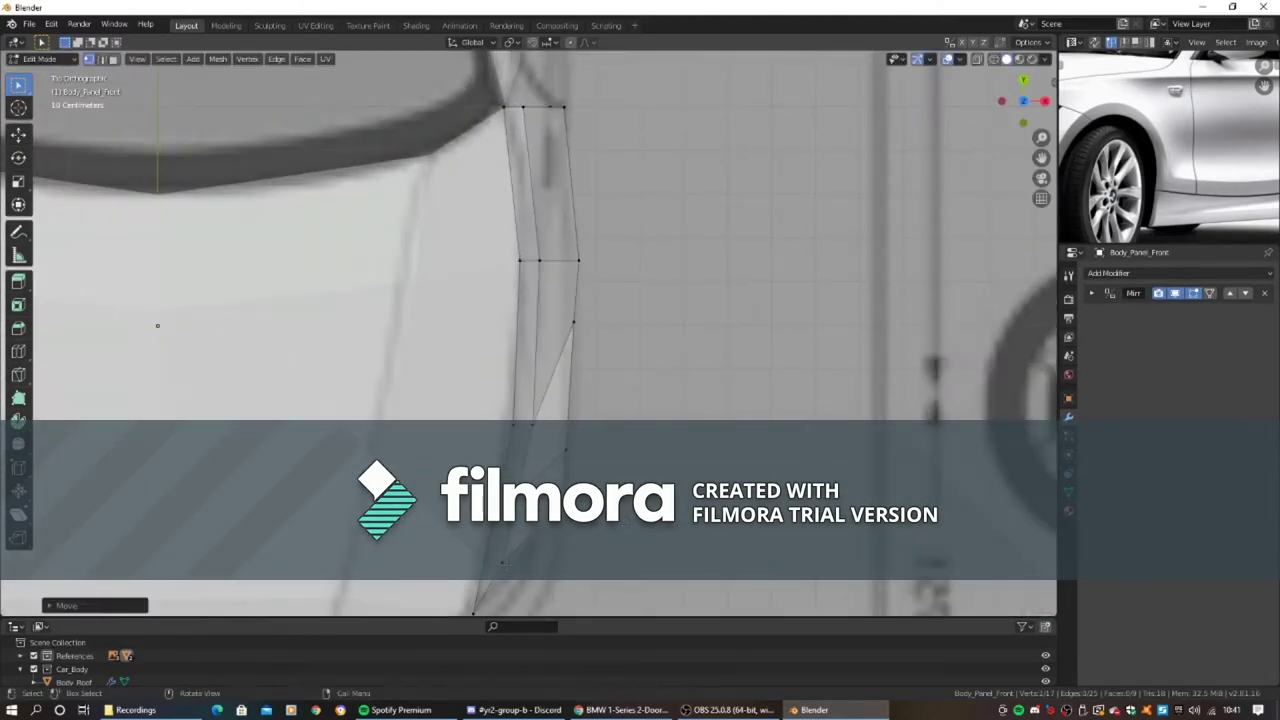
scroll(660, 414, down, 5)
mouse_move(660, 414)
middle_down()
mouse_move(580, 355)
mouse_move(486, 403)
mouse_move(640, 346)
mouse_move(545, 342)
middle_up()
- Return to Object Mode and check the front wing panel in side view
key(Tab)
scroll(486, 403, down, 5)
scroll(486, 403, up, 3)
key(KP_3)
scroll(355, 371, up, 4)
- Extrude the front panel's wheel-arch edges into a new strip of faces
scroll(355, 371, up, 4)
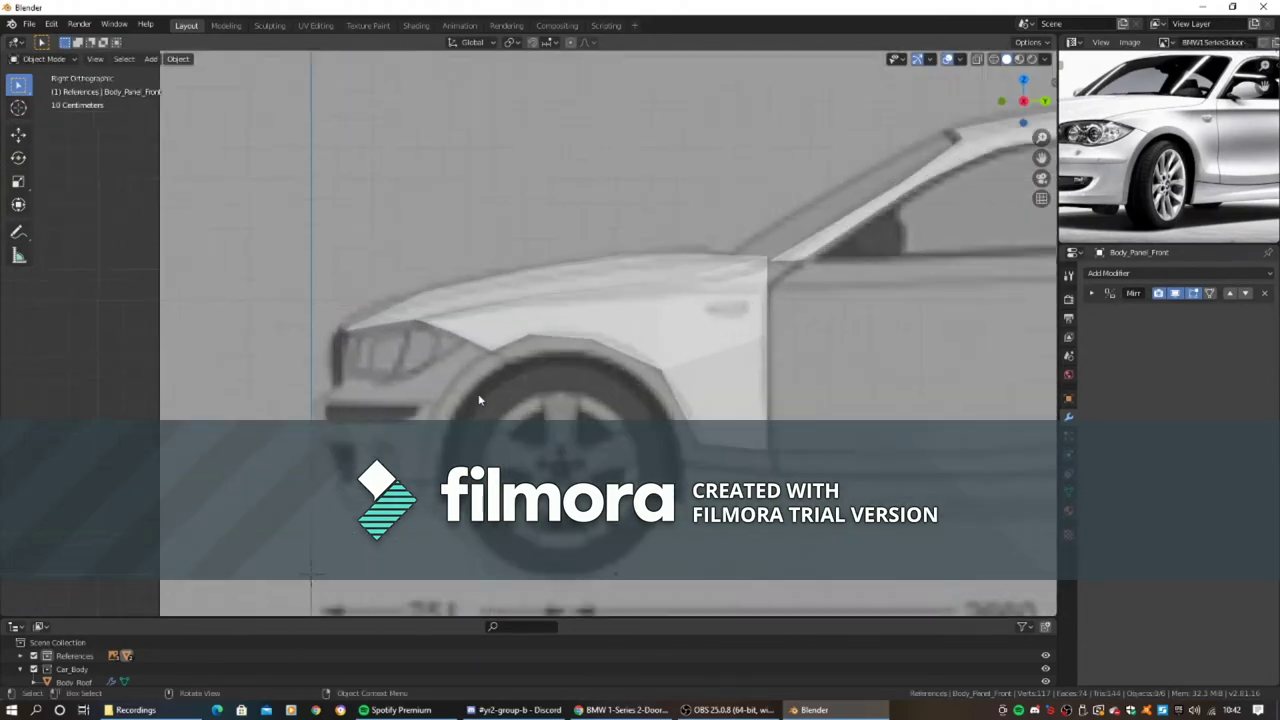
key(Tab)
middle_drag(480, 400, 614, 406)
key(KP_3)
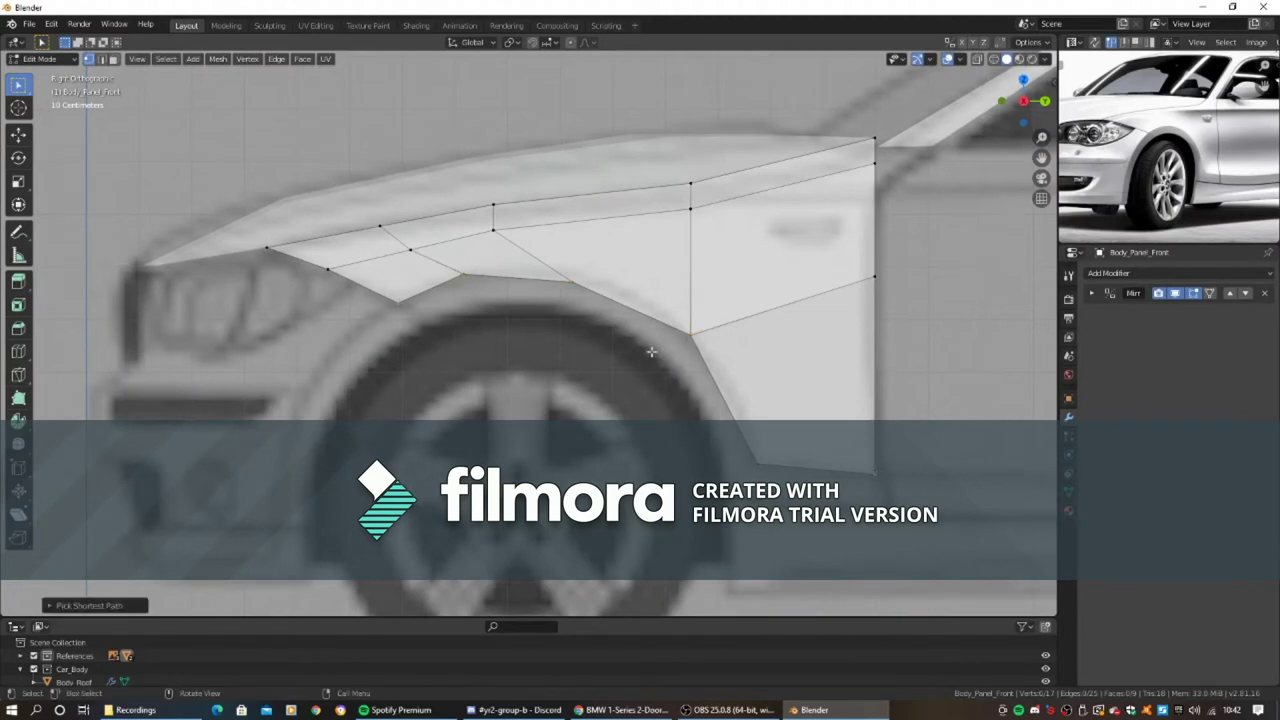
key(e)
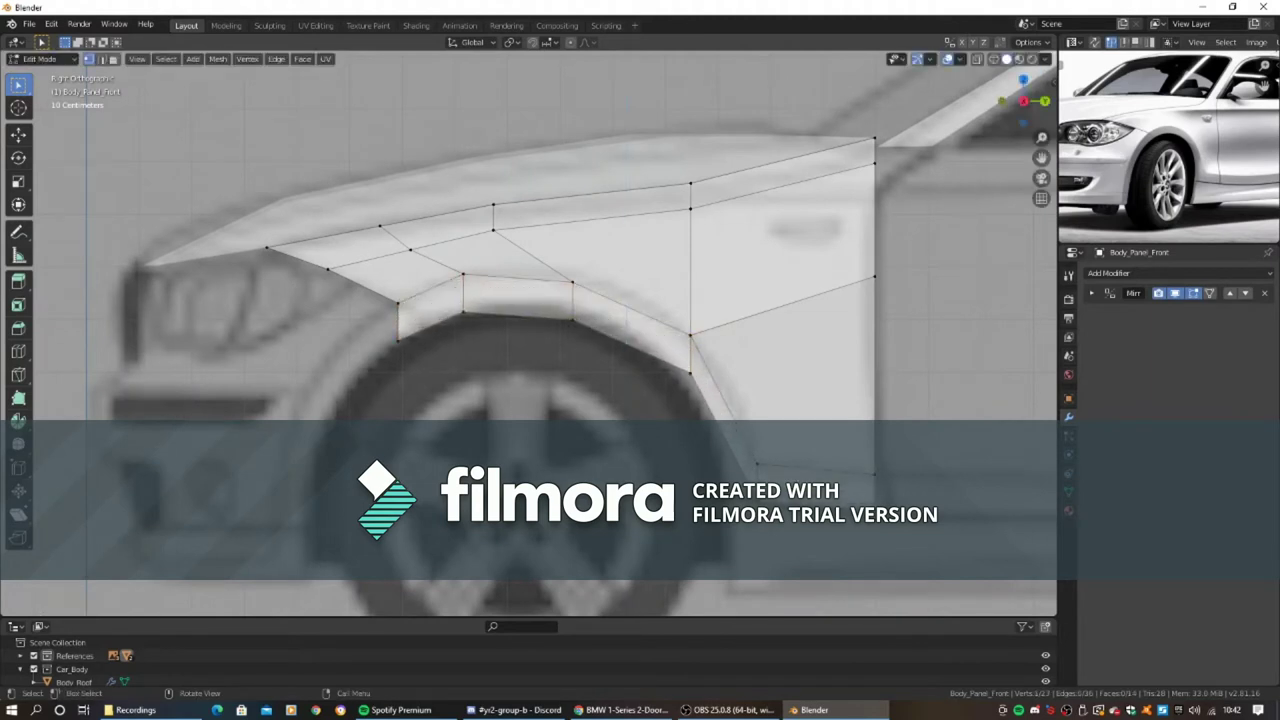
key(Return)
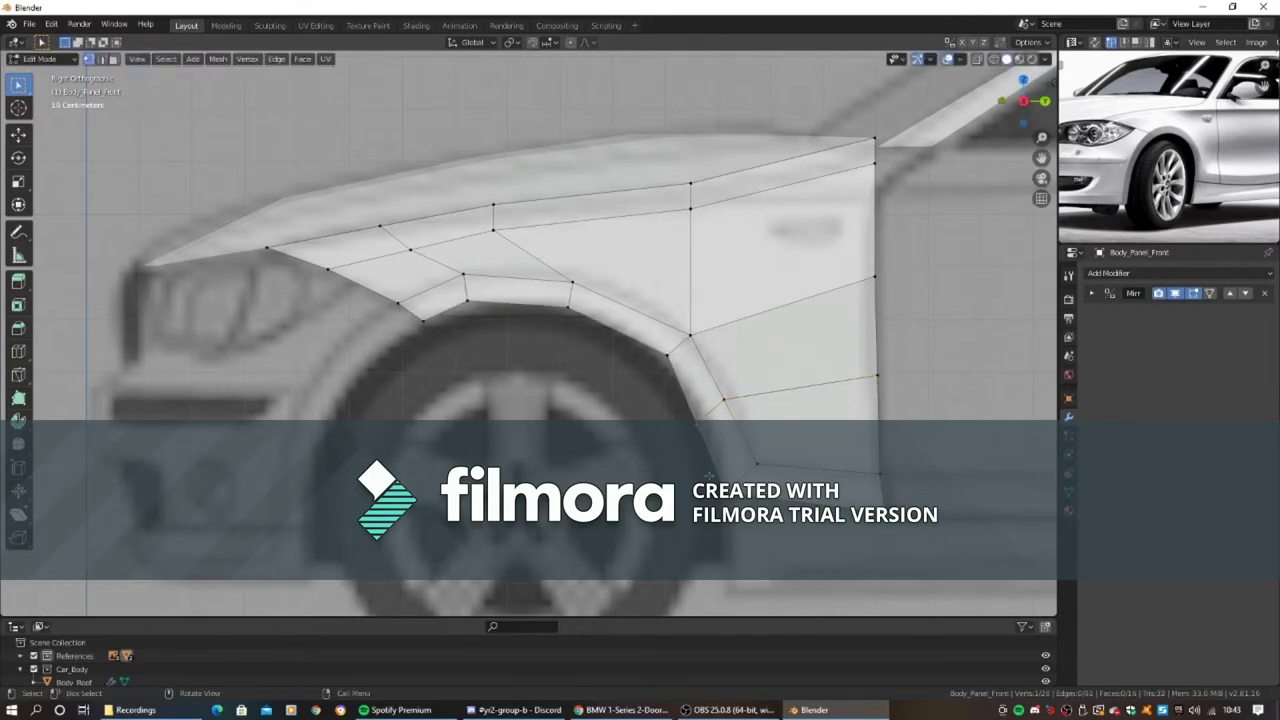
- Move the pillar-corner vertex of the extruded strip into place using the top view
middle_drag(578, 373, 620, 443)
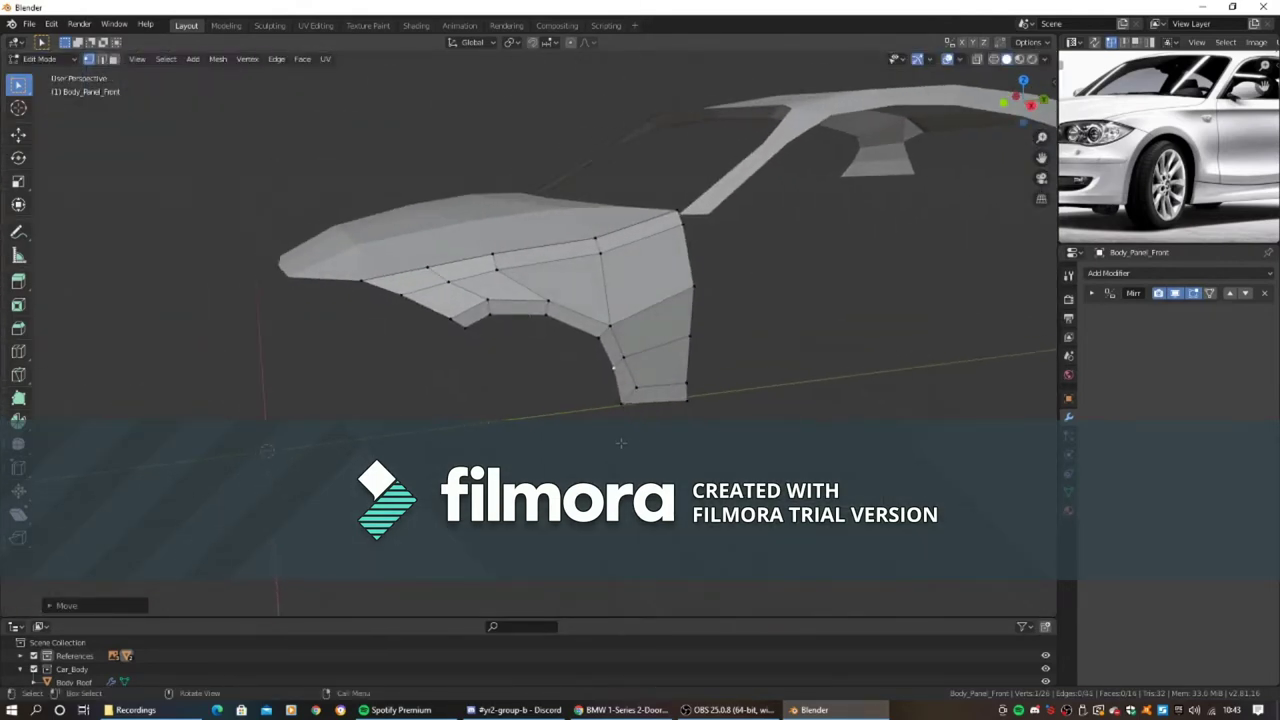
middle_drag(600, 300, 560, 290)
scroll(560, 290, down, 3)
key(KP_3)
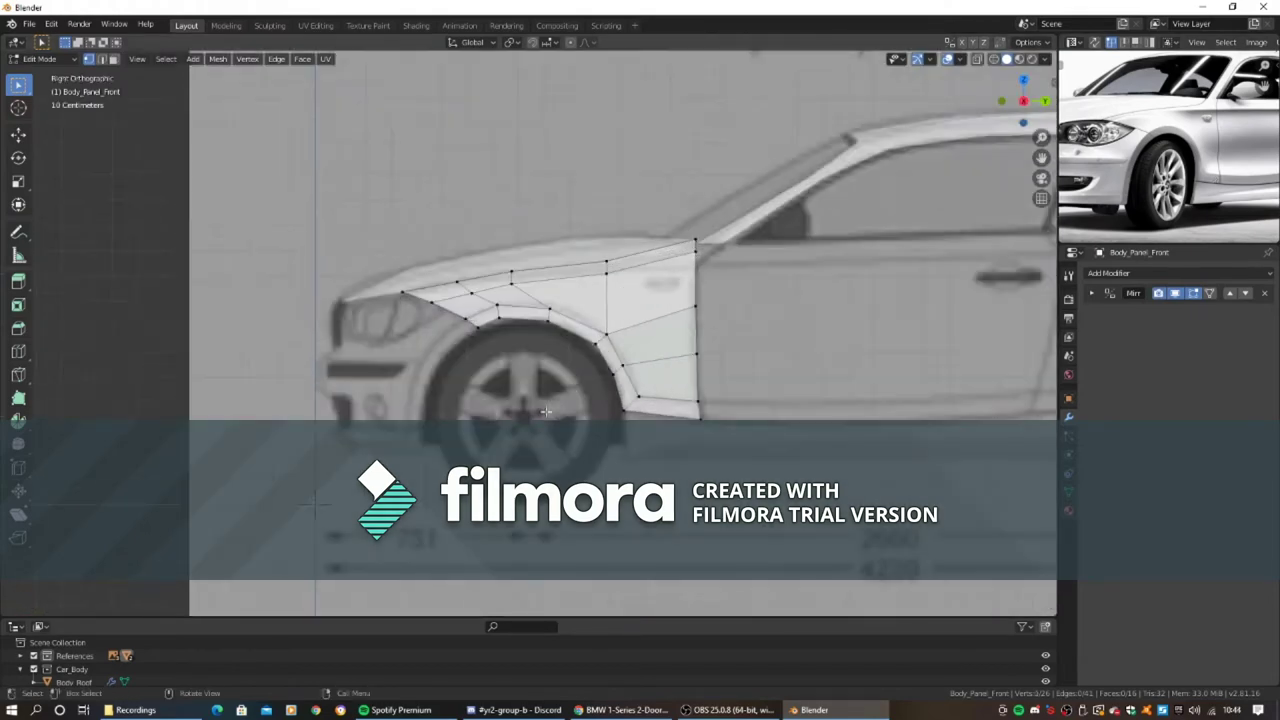
scroll(523, 283, up, 3)
scroll(523, 283, up, 2)
scroll(527, 249, up, 2)
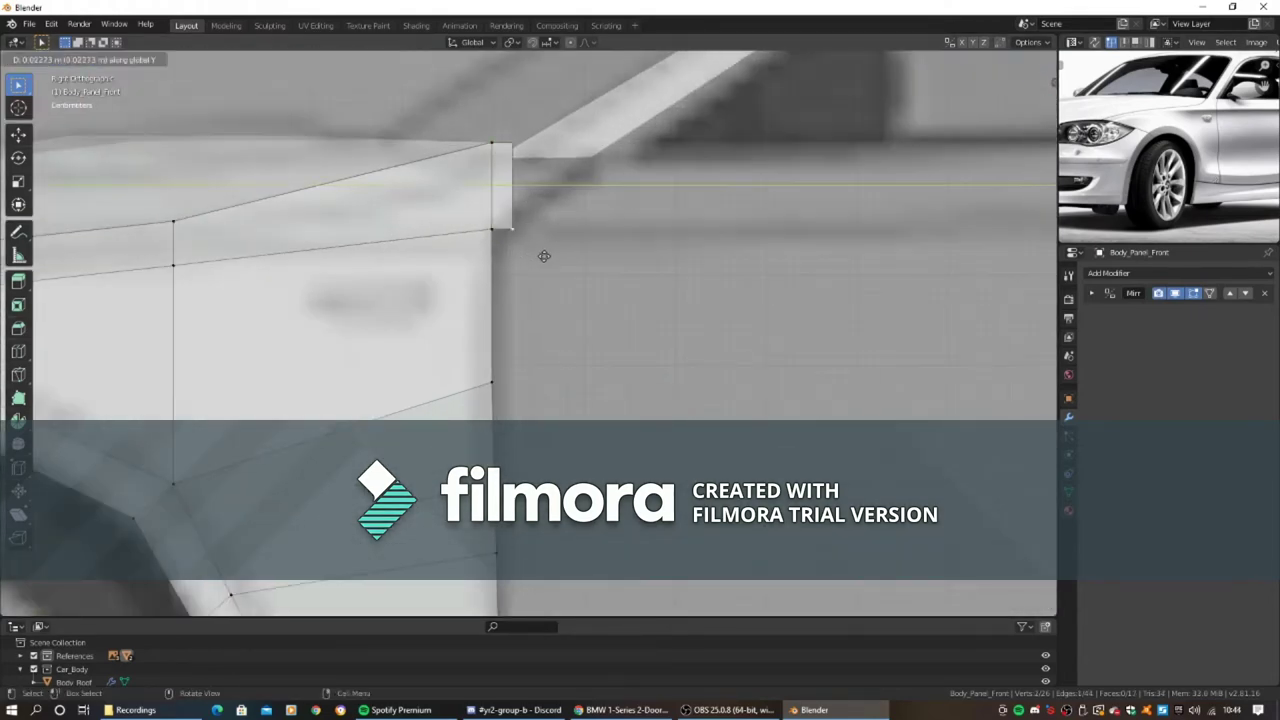
key(g)
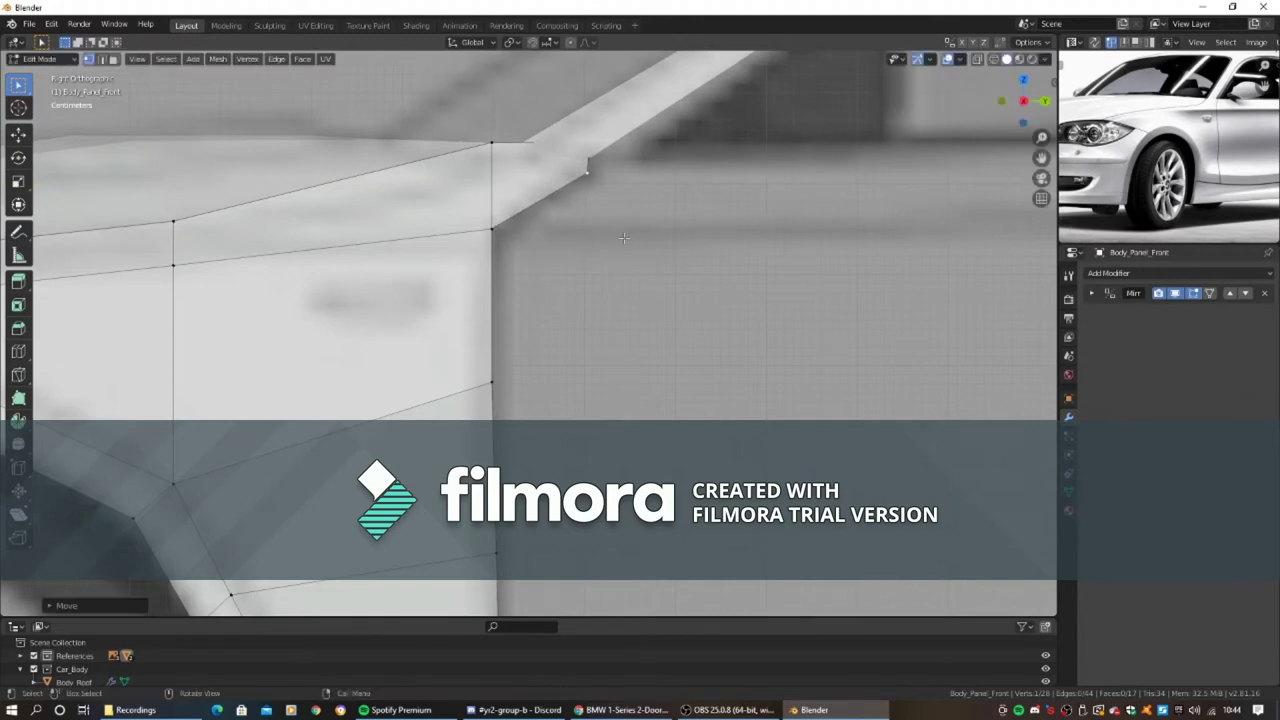
scroll(623, 237, down, 4)
key(KP_7)
scroll(449, 357, up, 4)
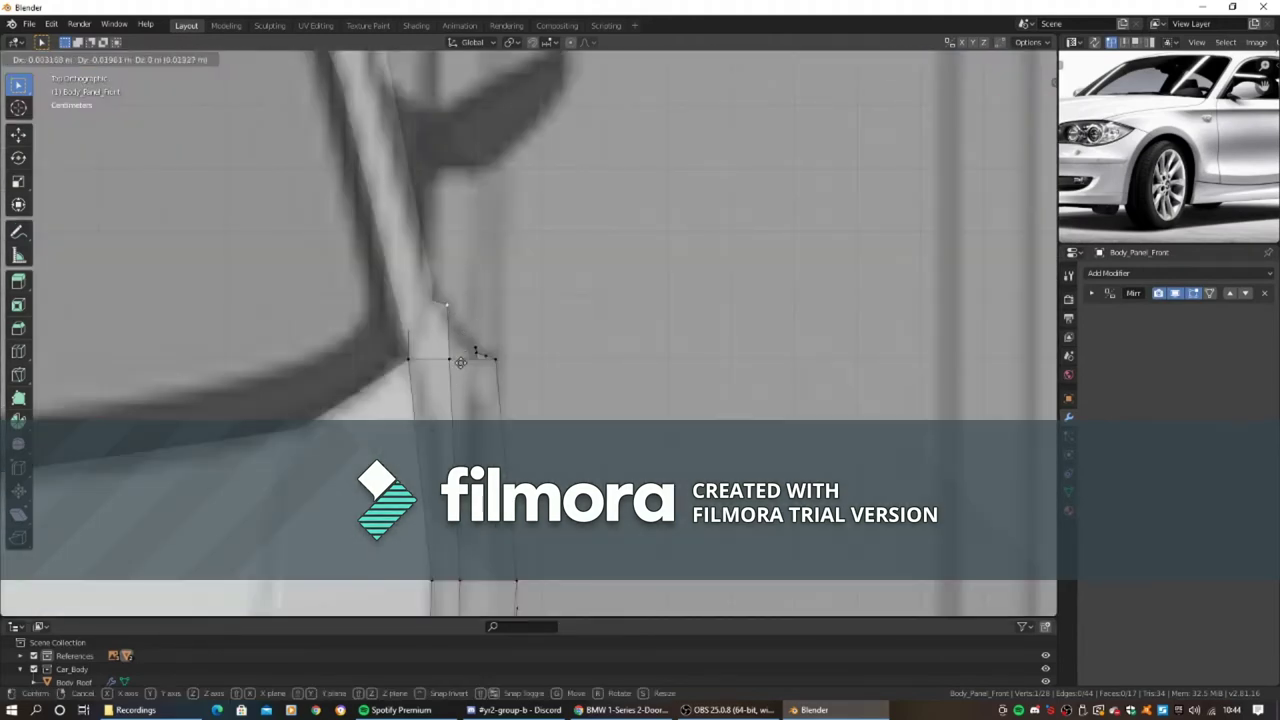
click(487, 367)
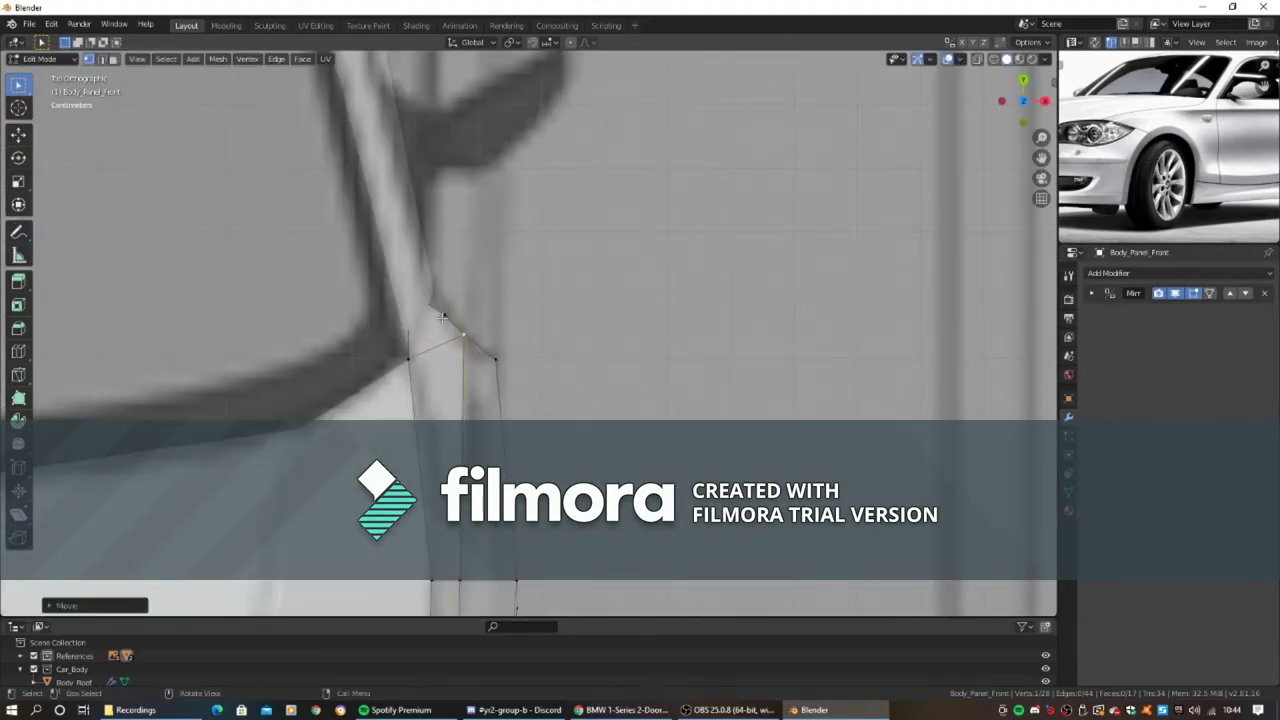
- Review the body shape, then select the edge path along the lower fender
key(Tab)
scroll(432, 362, down, 5)
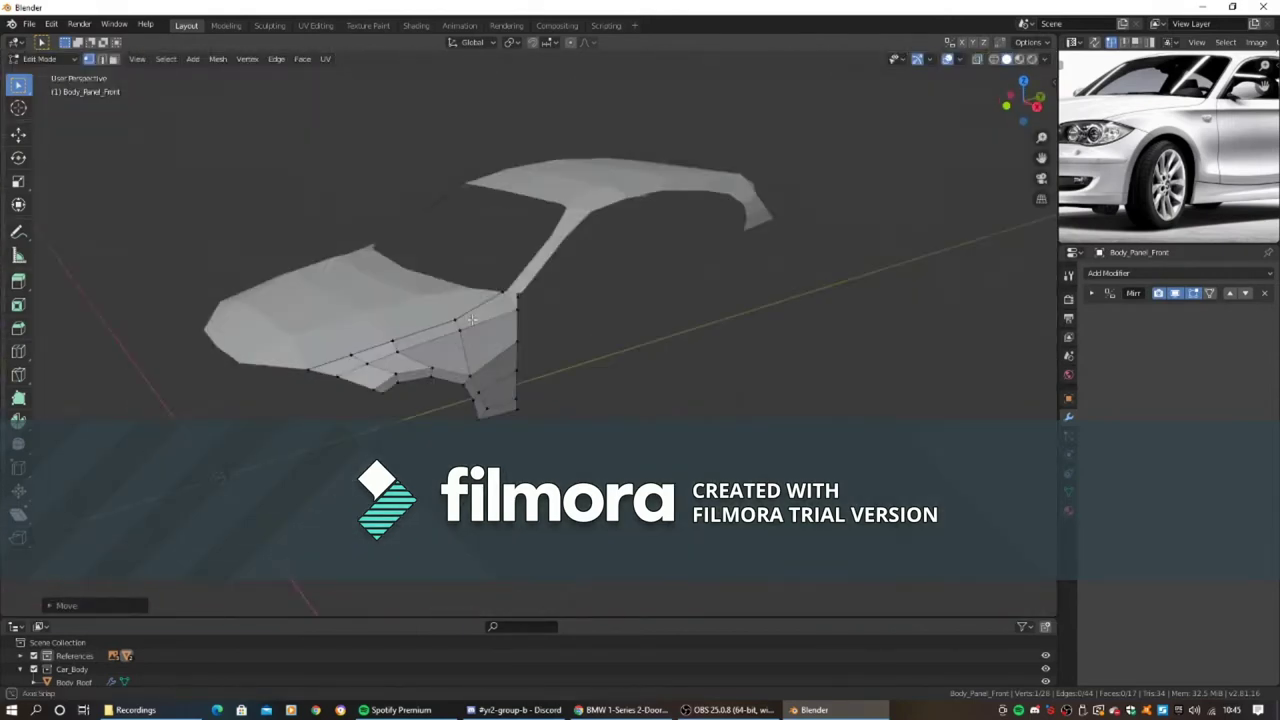
middle_drag(432, 362, 795, 334)
scroll(547, 374, down, 2)
mouse_move(547, 374)
middle_down()
mouse_move(762, 386)
mouse_move(566, 346)
middle_up()
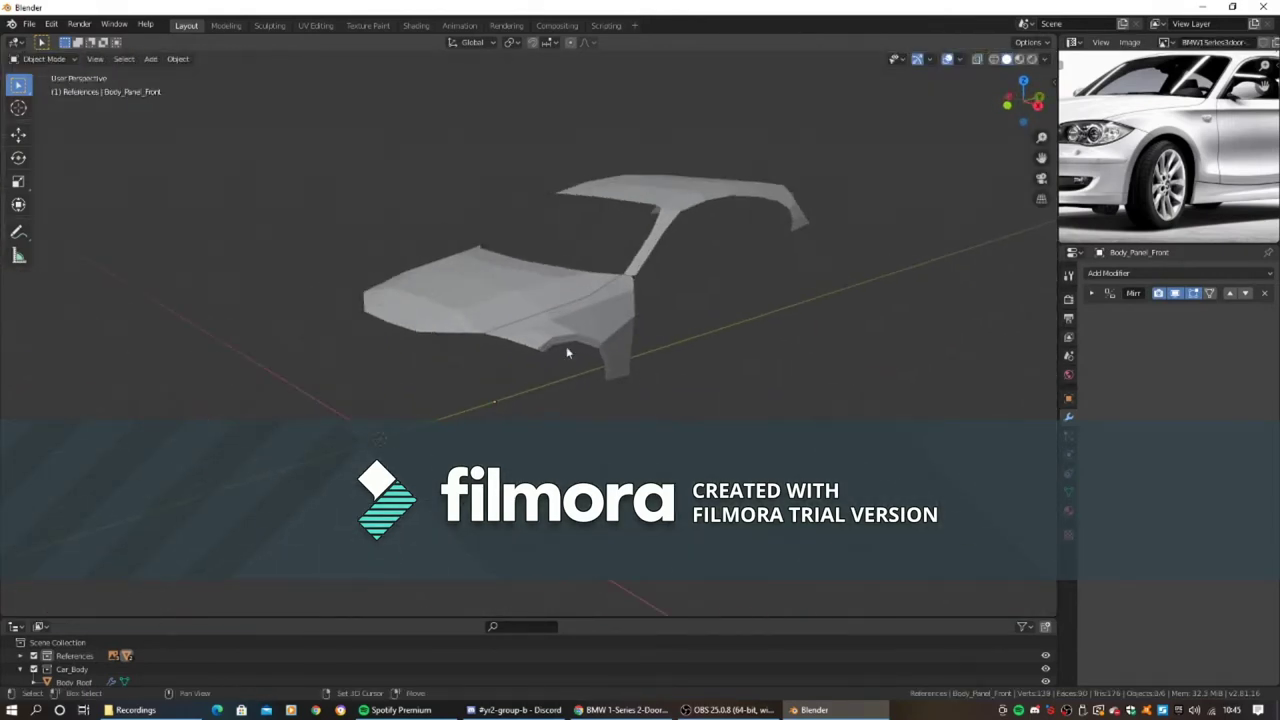
key(KP_1)
key(KP_3)
scroll(415, 397, up, 2)
key(Tab)
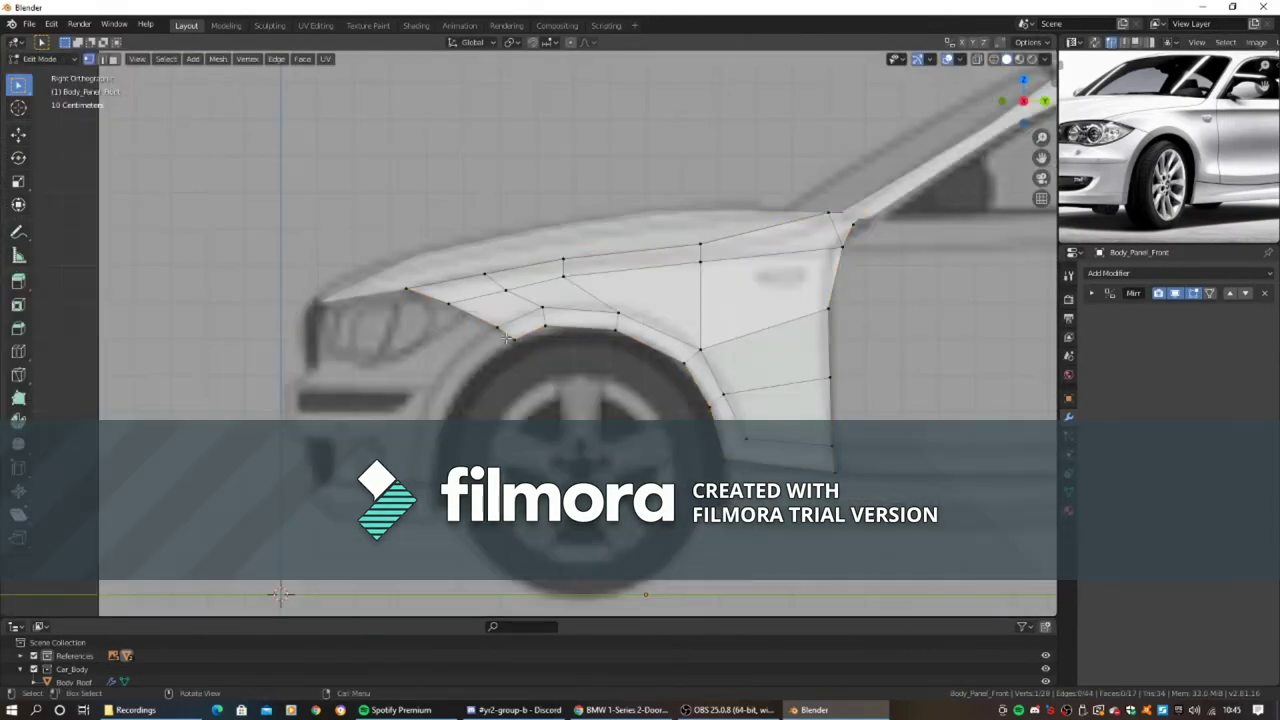
scroll(516, 352, up, 3)
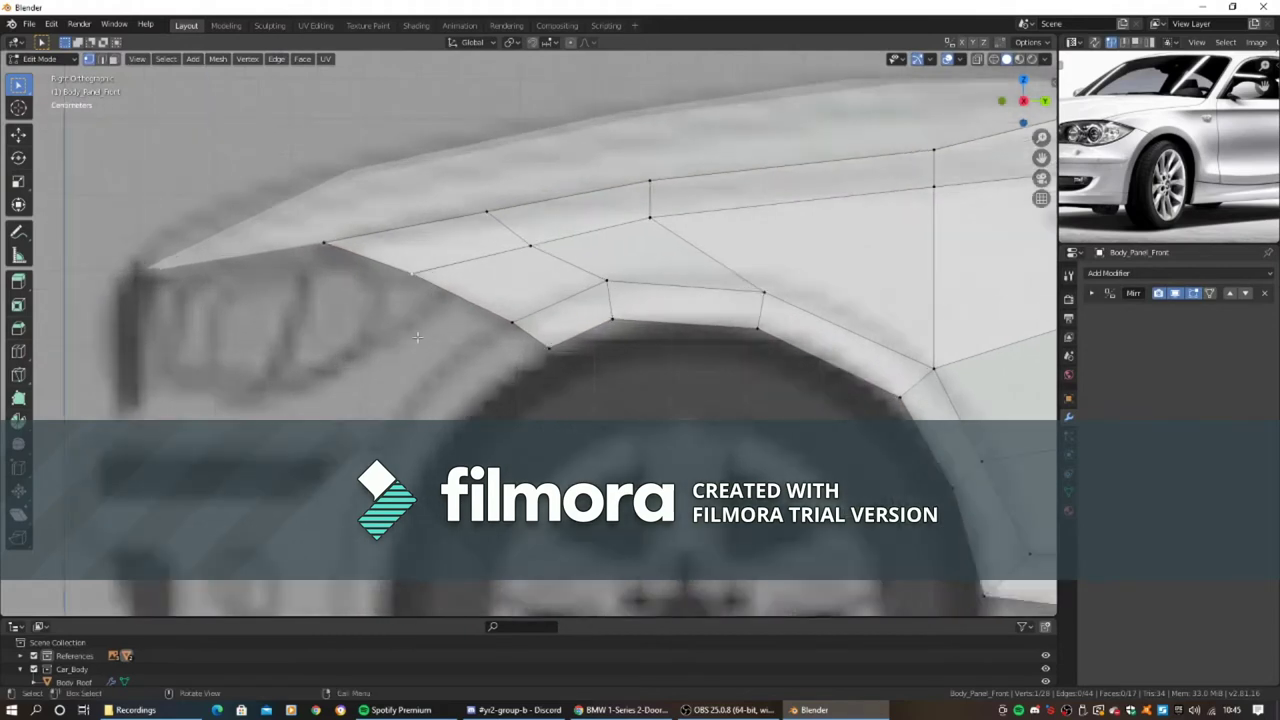
ctrl+click(480, 345)
shift+middle_drag(480, 345, 559, 307)
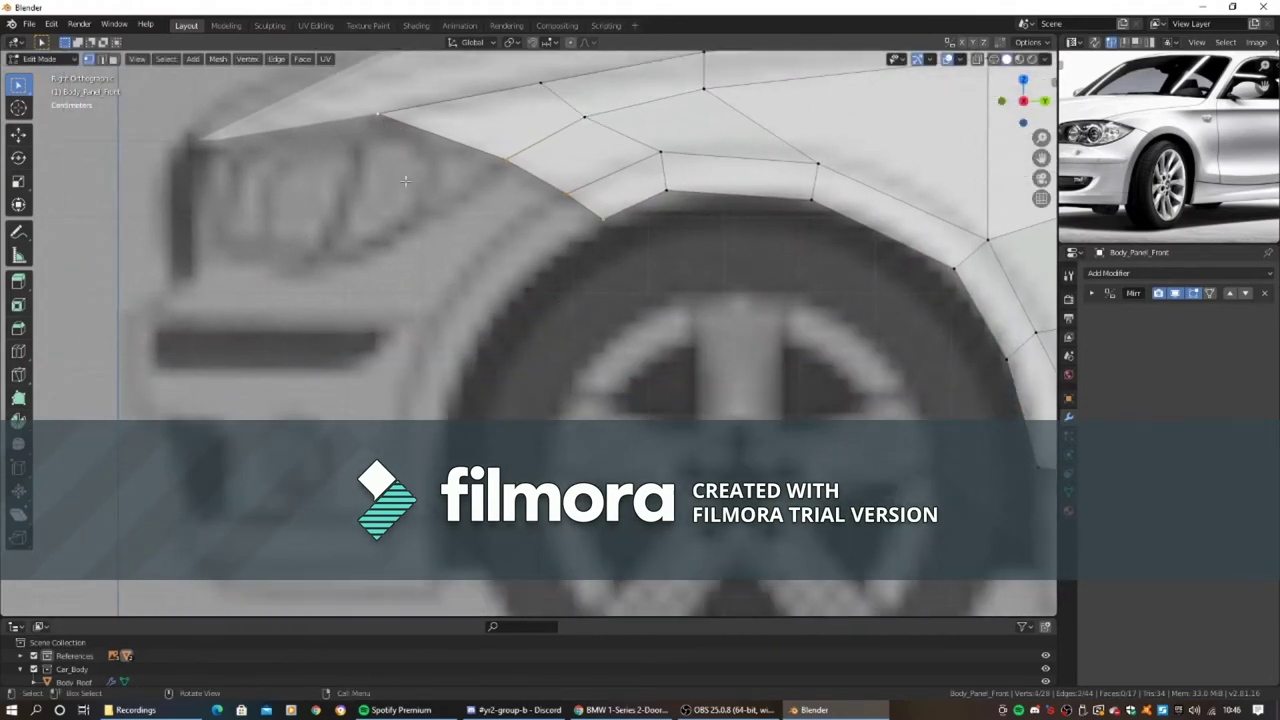
scroll(439, 259, down, 2)
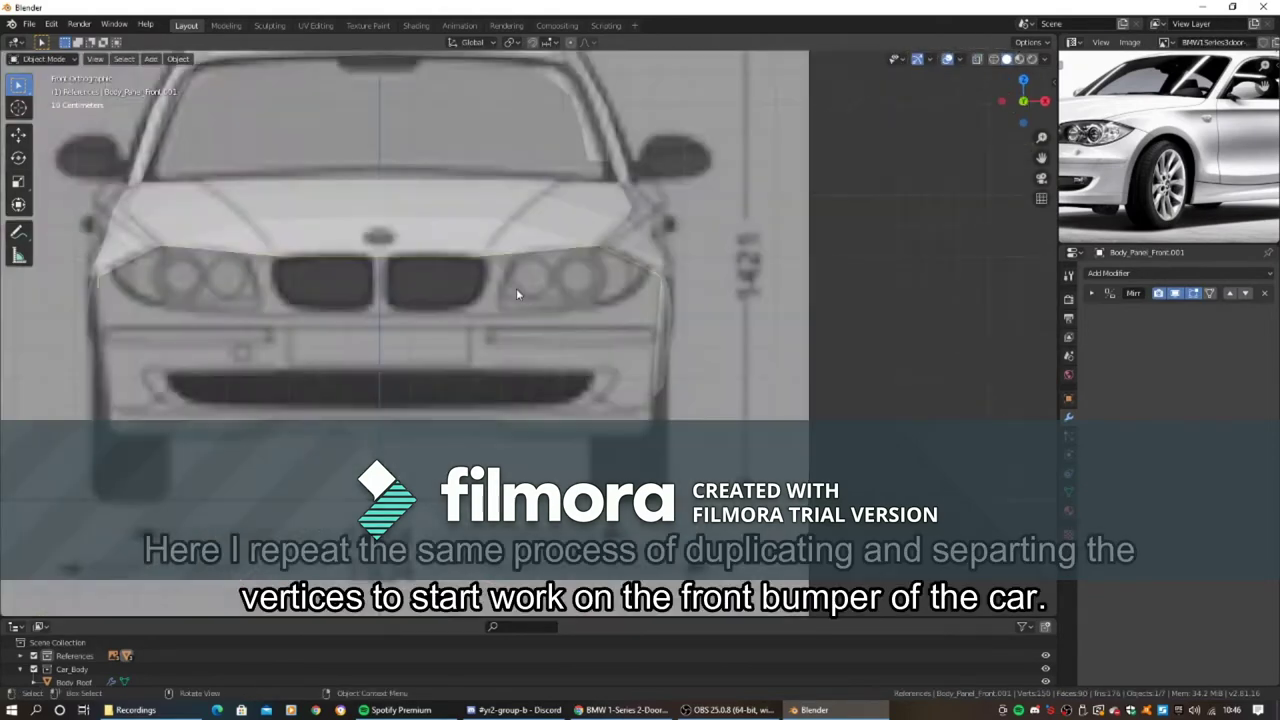
- Rename the piece Body_Front_Bumper, fill faces toward the top edge and slide a vertex into place
key(BackSpace)
key(BackSpace)
key(BackSpace)
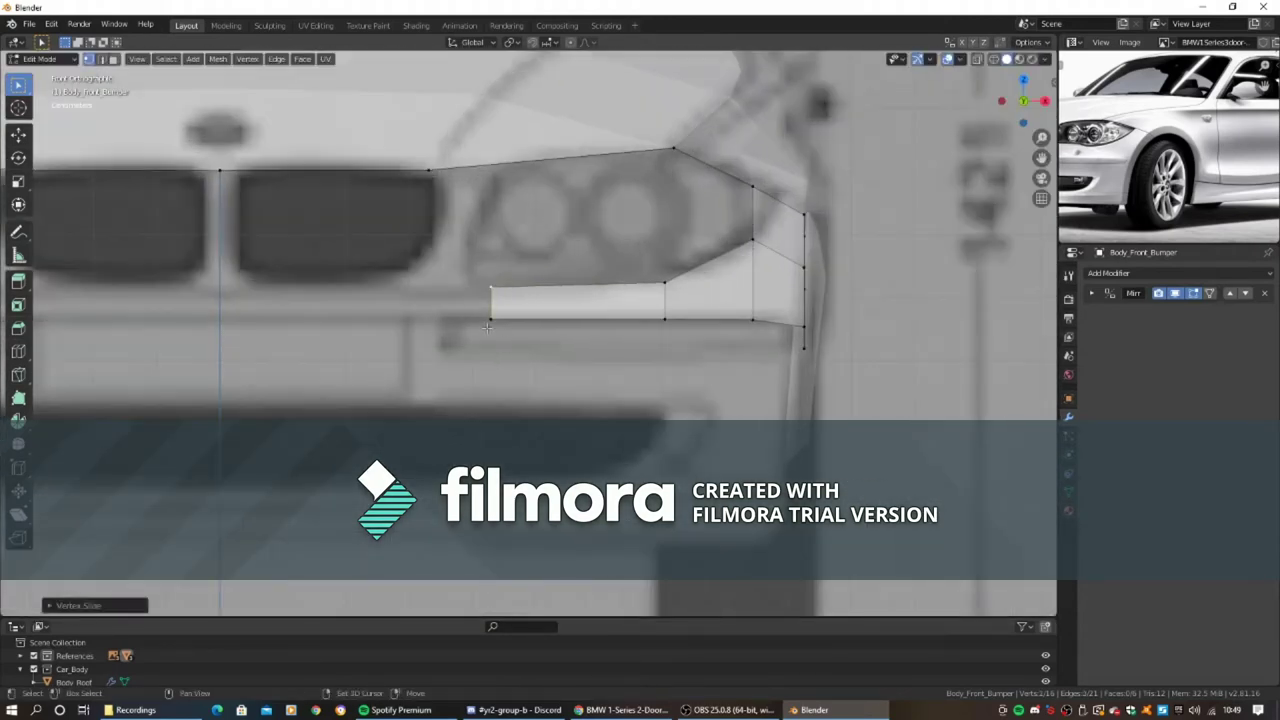
shift+middle_drag(488, 327, 545, 332)
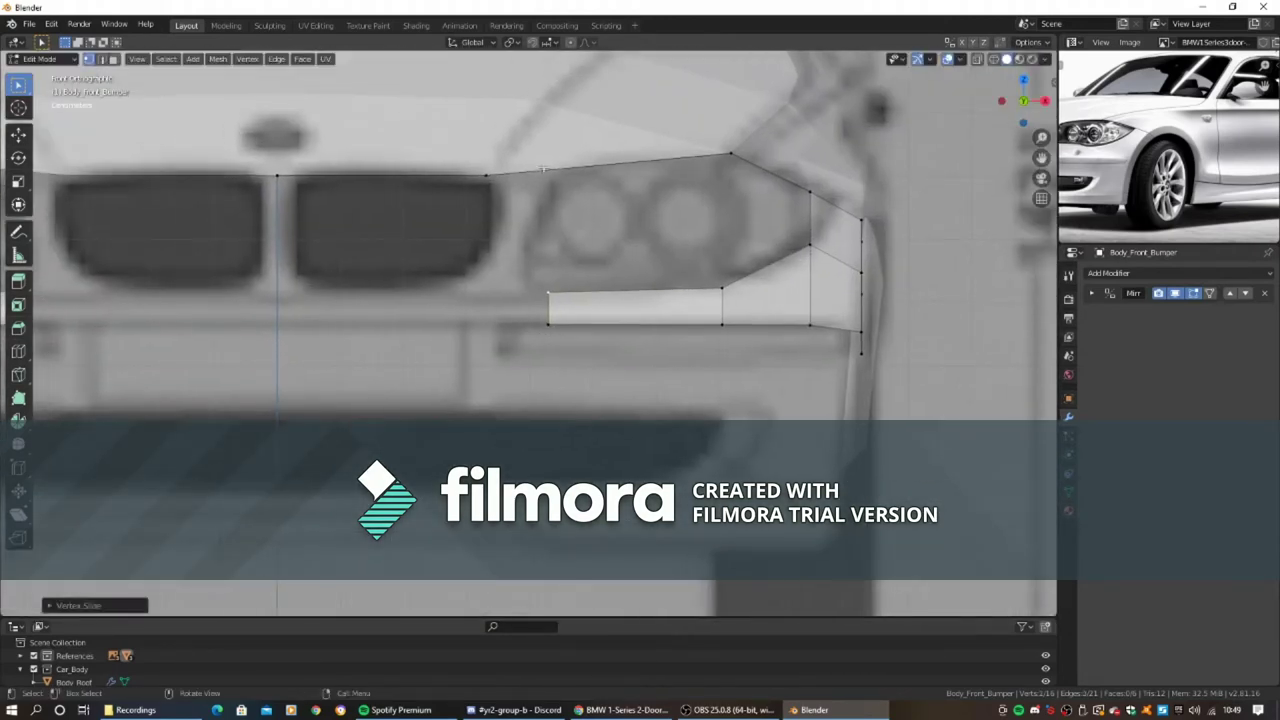
right_click(660, 140)
click(660, 140)
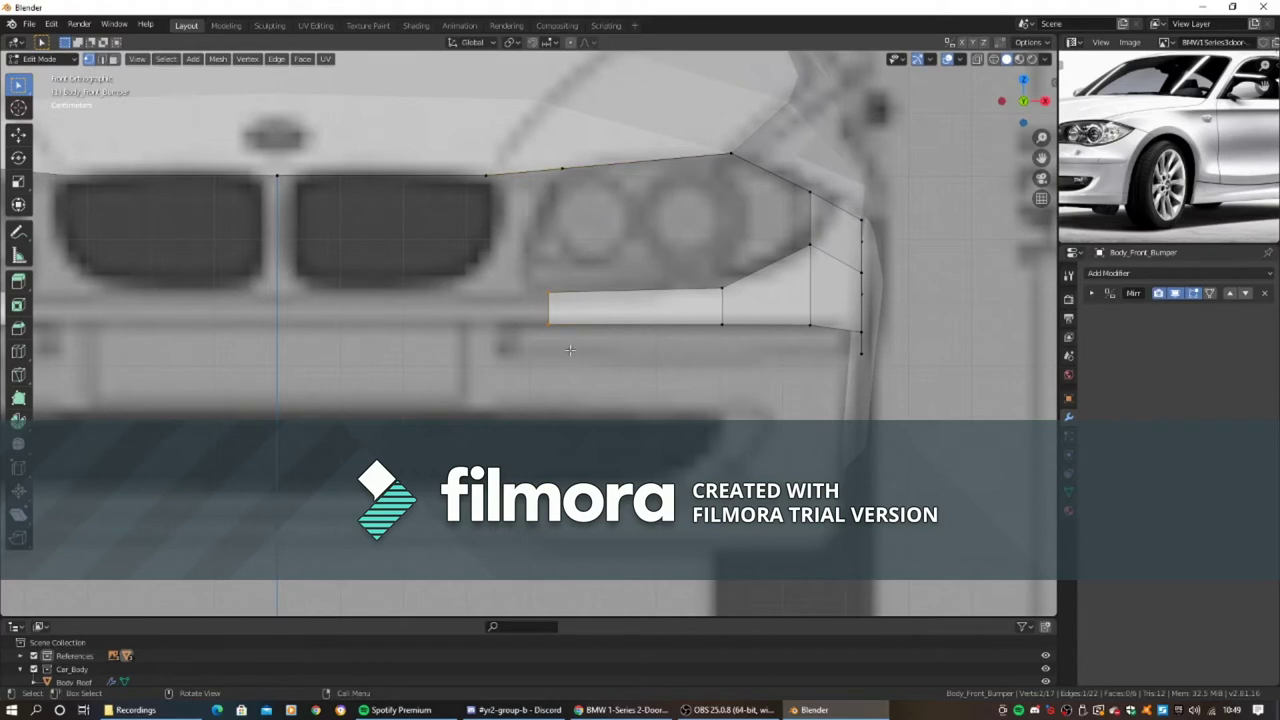
key(f)
key(f)
key(shift+v)
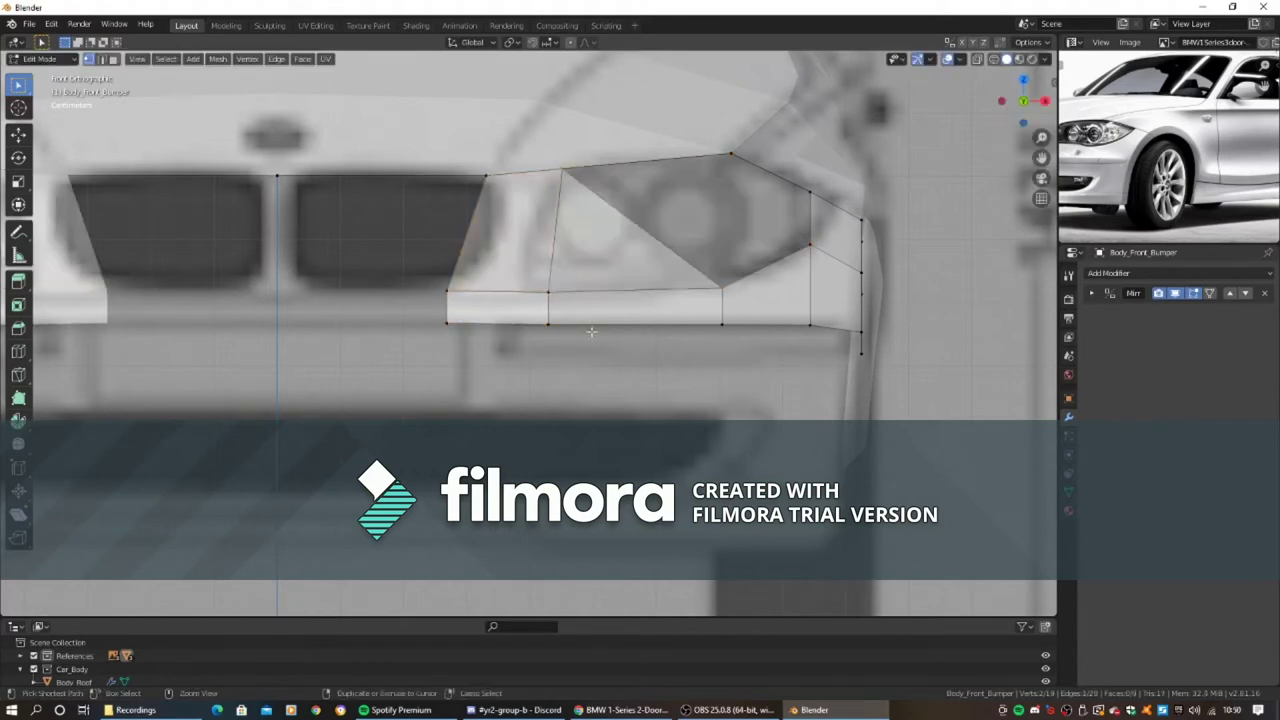
click(465, 297)
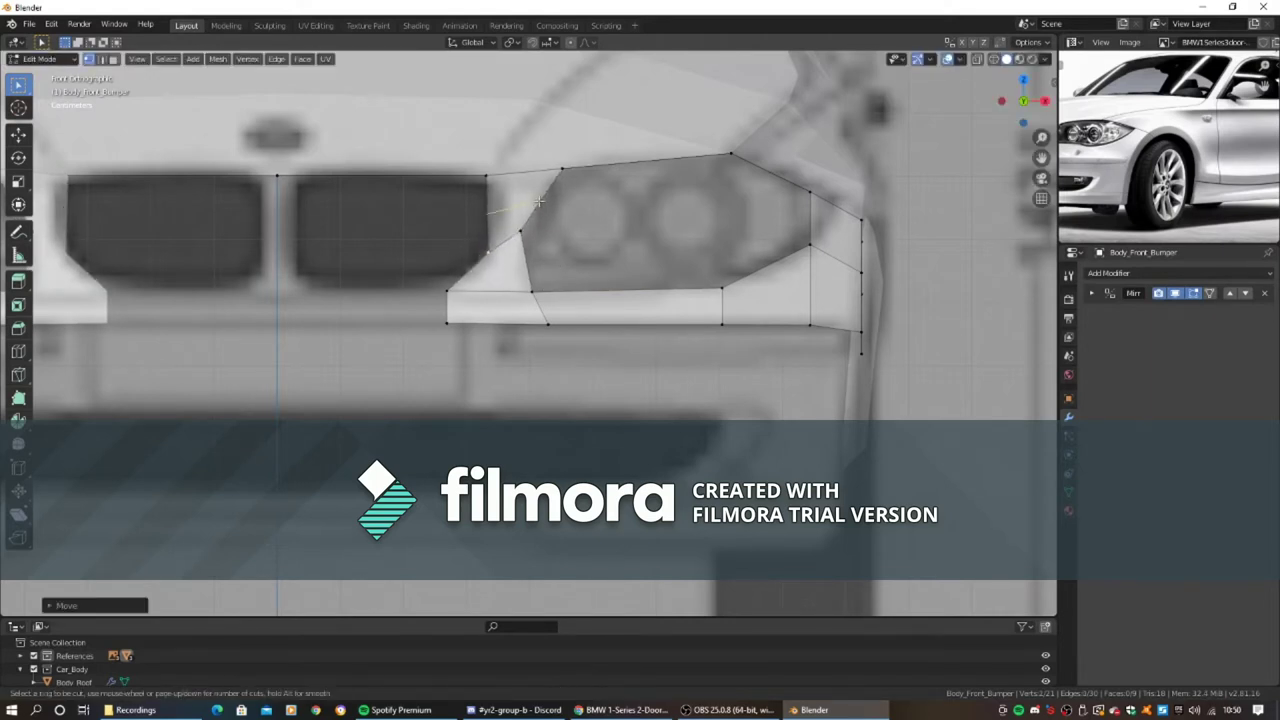
shift+middle_drag(466, 341, 525, 345)
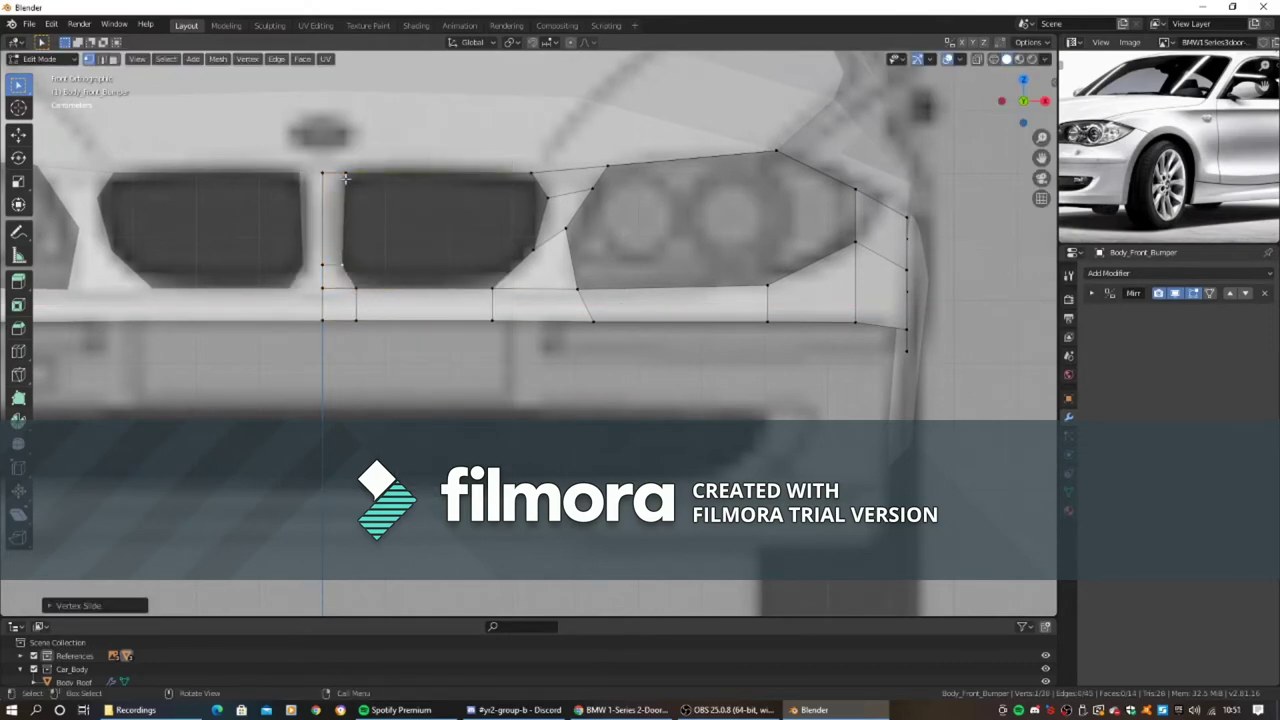
- Move the bumper's bottom edge to match the reference in side view
middle_drag(345, 178, 447, 225)
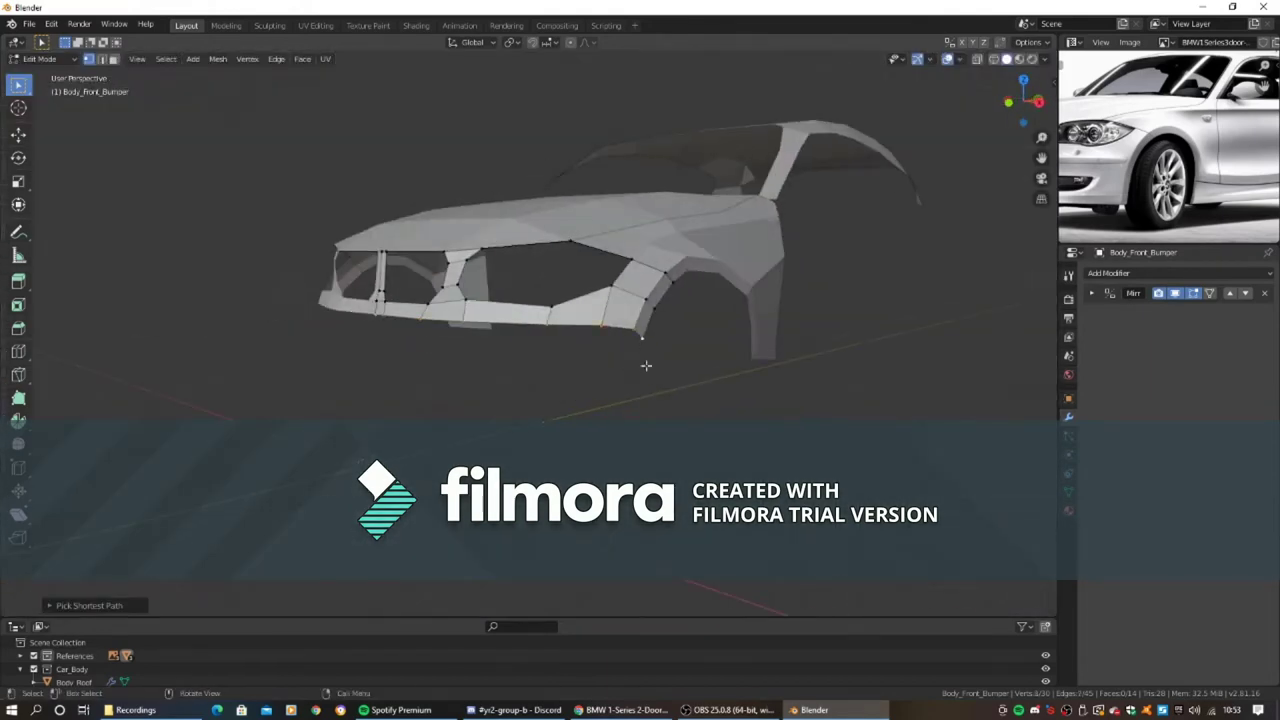
scroll(645, 354, up, 2)
key(g)
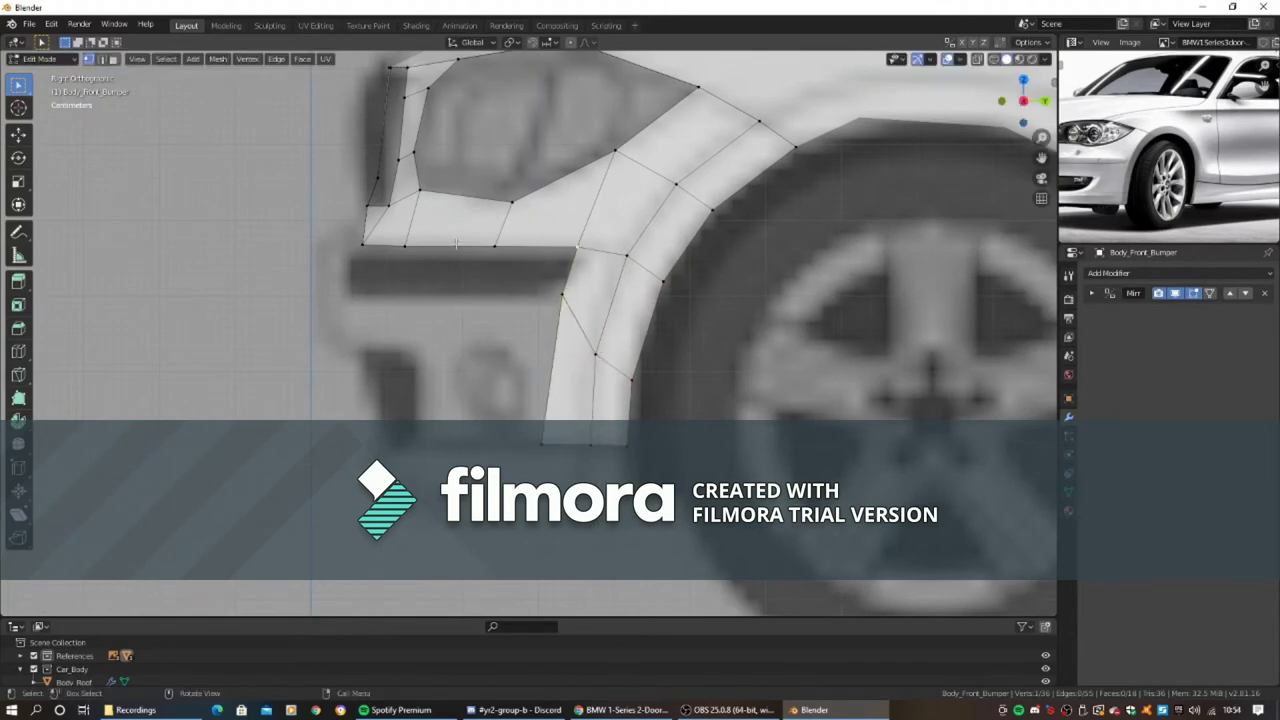
click(507, 343)
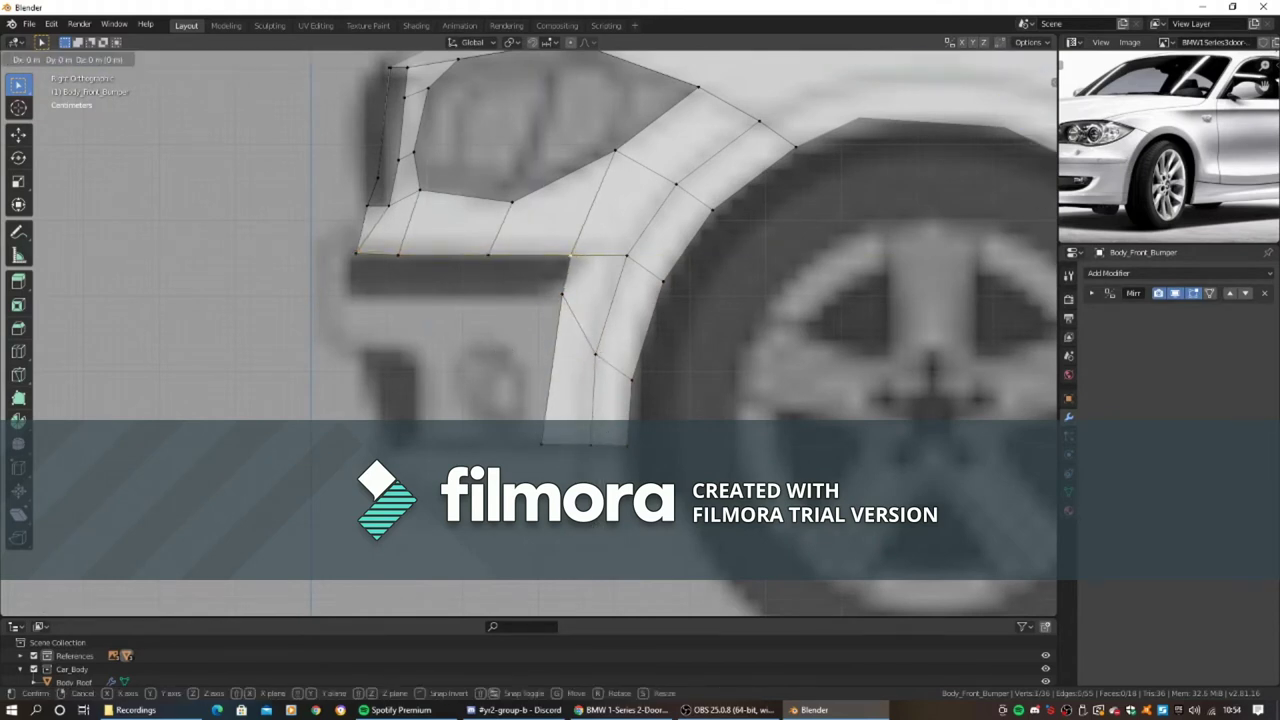
middle_drag(563, 309, 647, 428)
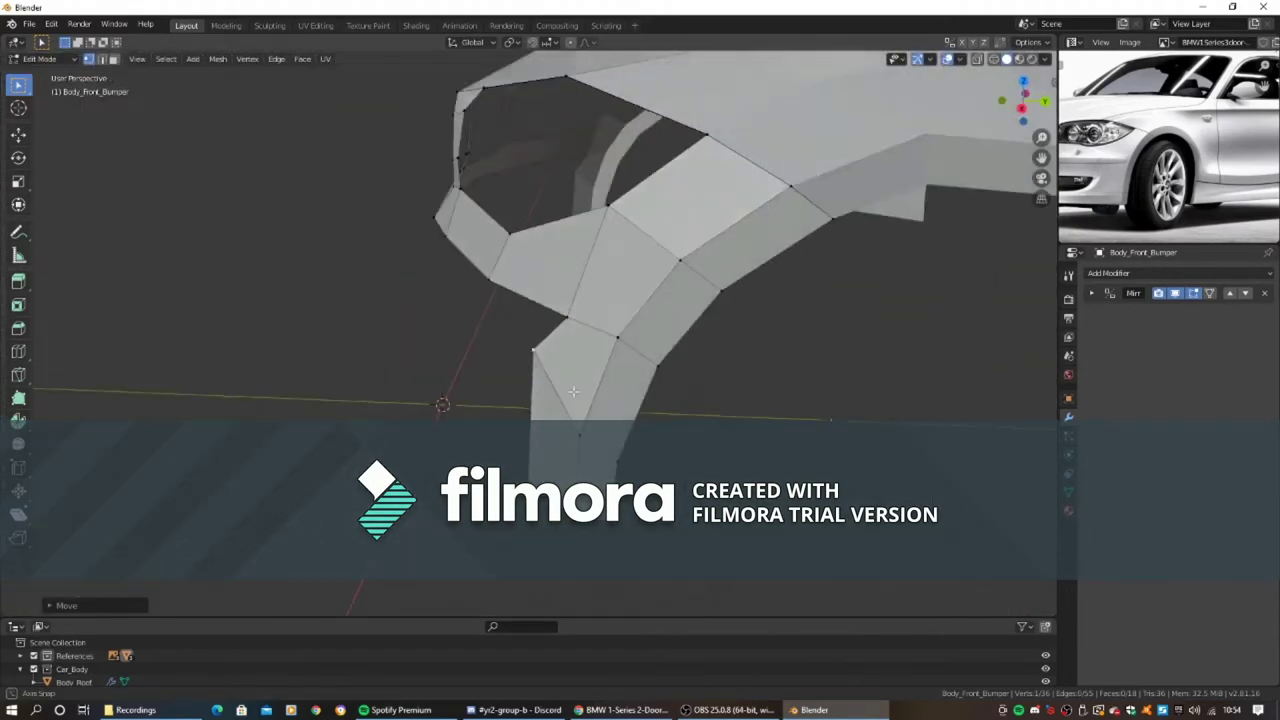
alt+middle_drag(661, 367, 578, 382)
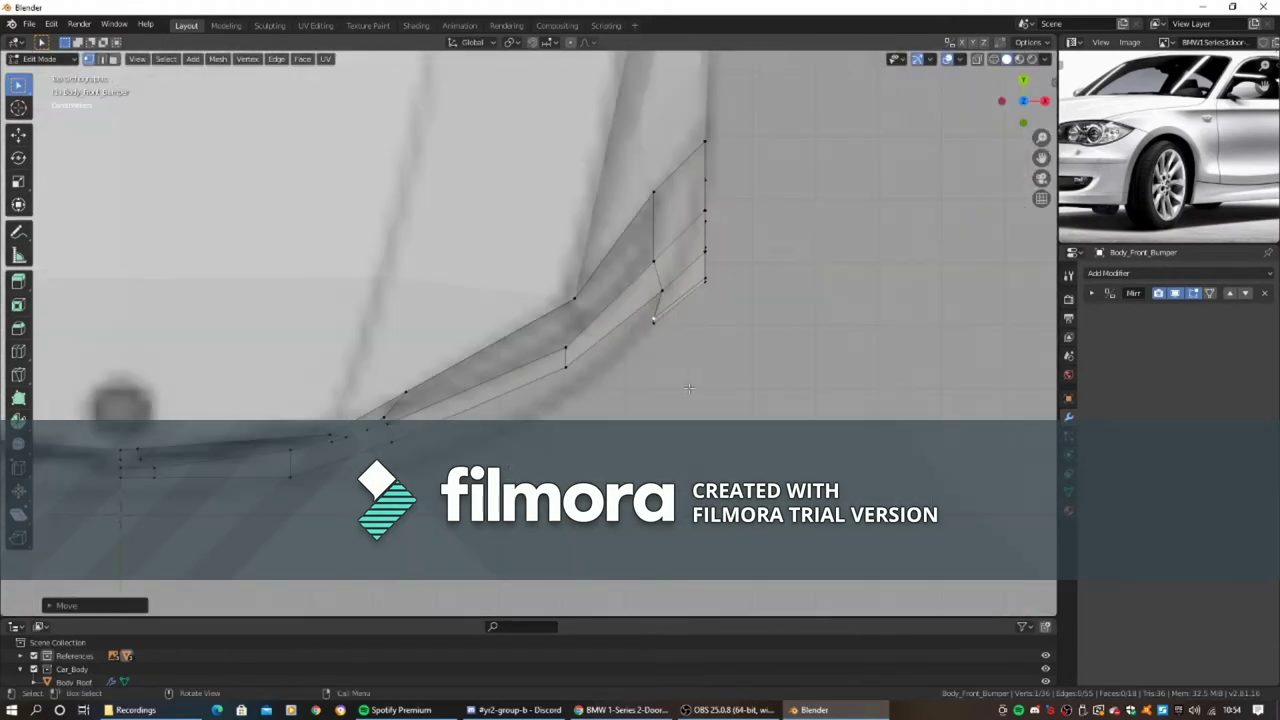
scroll(617, 399, down, 2)
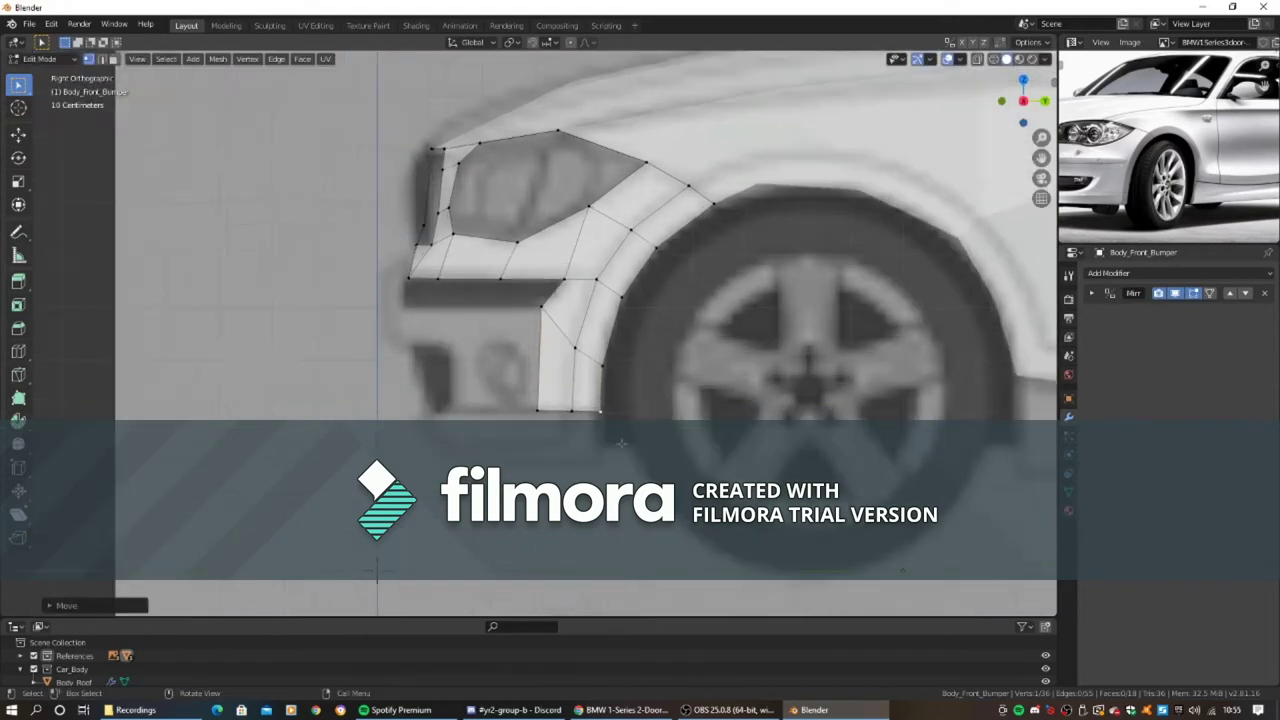
middle_drag(1110, 186, 1203, 186)
scroll(600, 300, down, 3)
- Extrude a lower band of bumper faces beneath the grille, wrapping around the front corner
key(Tab)
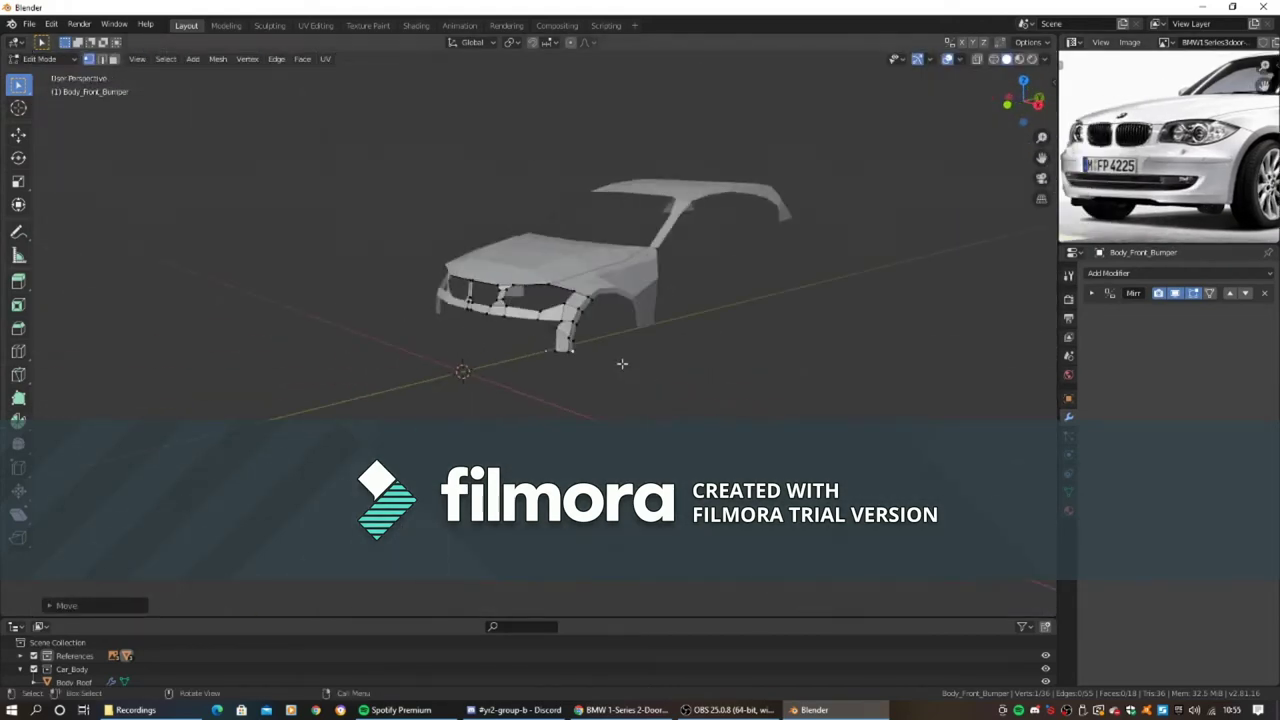
mouse_move(600, 330)
middle_down()
mouse_move(560, 374)
mouse_move(464, 415)
mouse_move(744, 314)
mouse_move(402, 394)
mouse_move(457, 366)
middle_up()
scroll(1181, 182, up, 1)
middle_drag(1181, 182, 1217, 190)
scroll(1217, 190, down, 1)
key(KP_1)
key(Tab)
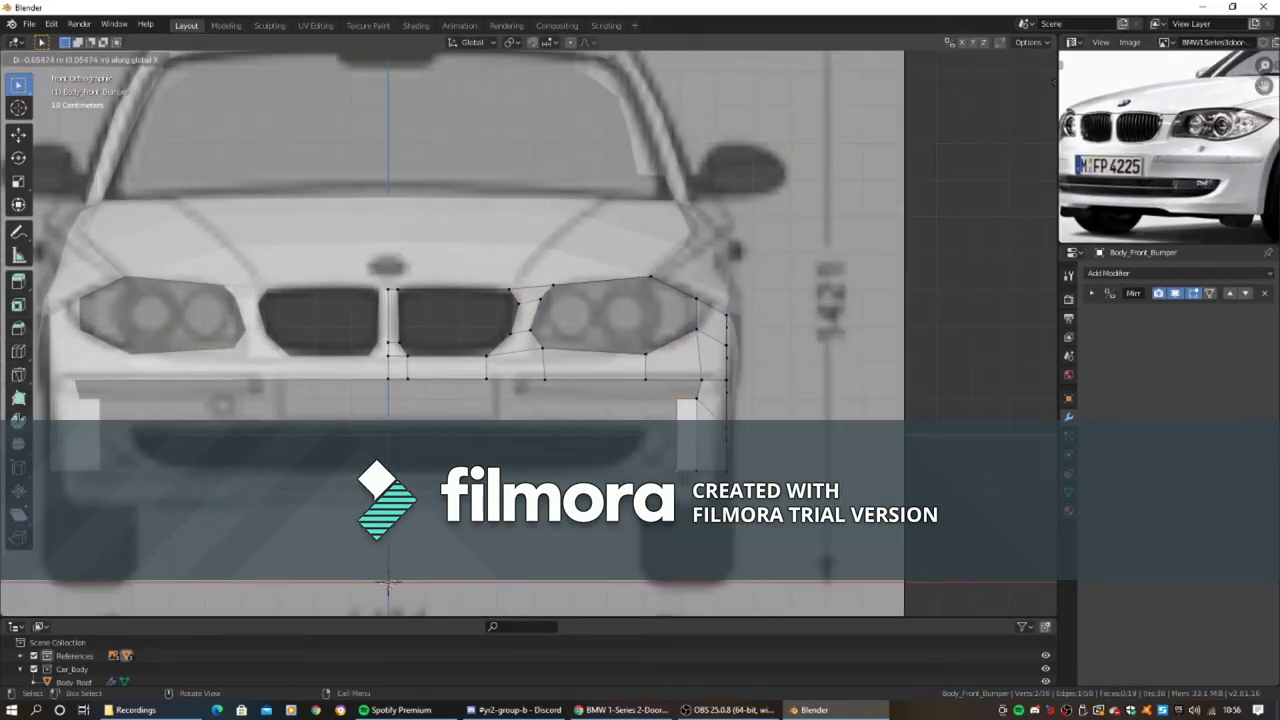
key(Return)
mouse_move(500, 300)
middle_down()
mouse_move(560, 330)
mouse_move(480, 260)
mouse_move(450, 280)
middle_up()
mouse_move(328, 136)
middle_down()
mouse_move(450, 250)
mouse_move(600, 300)
middle_up()
key(KP_1)
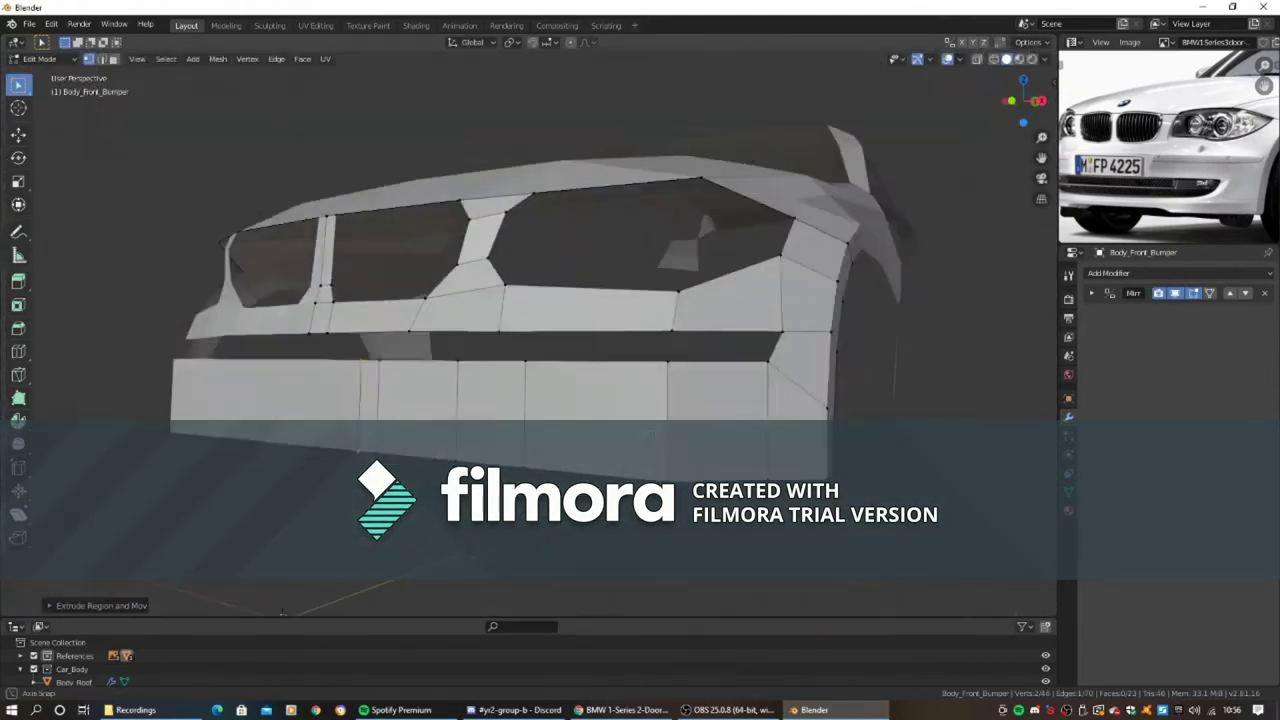
middle_drag(705, 408, 760, 380)
key(KP_1)
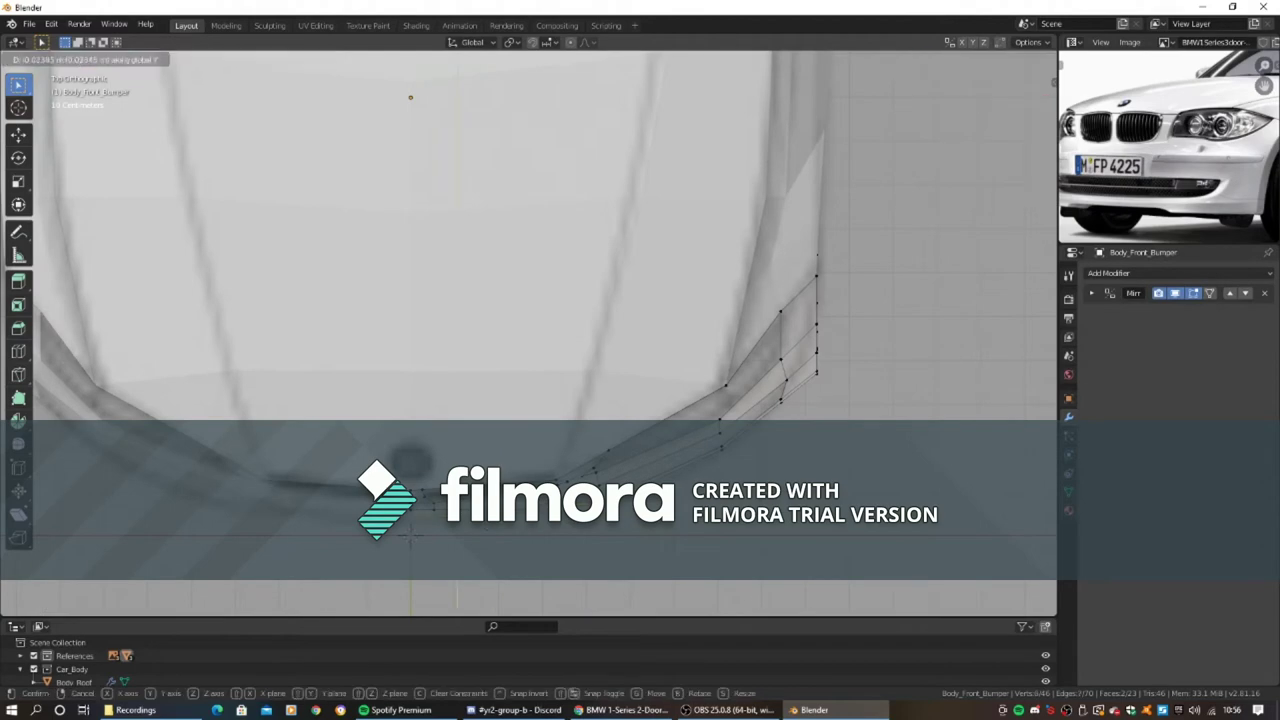
mouse_move(560, 420)
middle_down()
mouse_move(659, 449)
mouse_move(628, 386)
middle_up()
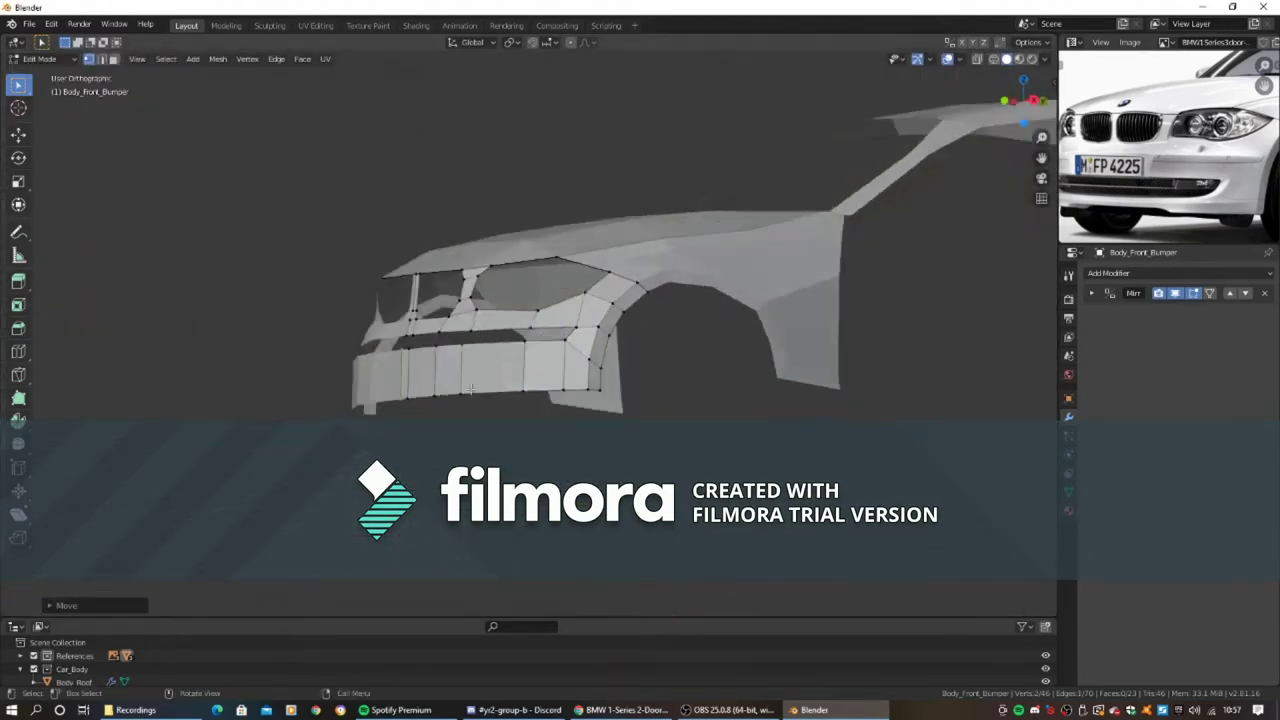
key(KP_1)
- Raise the bumper edge loop vertically and slide a corner vertex along its edge
key(g)
key(z)
click(533, 337)
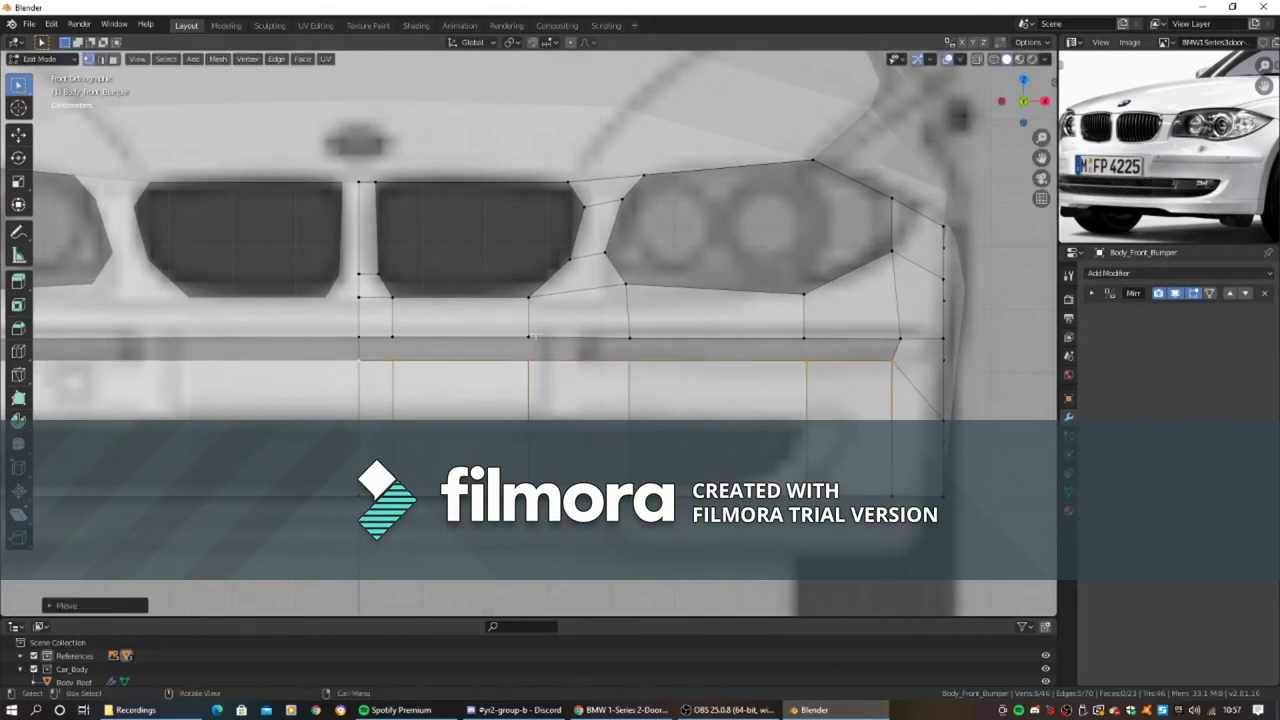
click(597, 374)
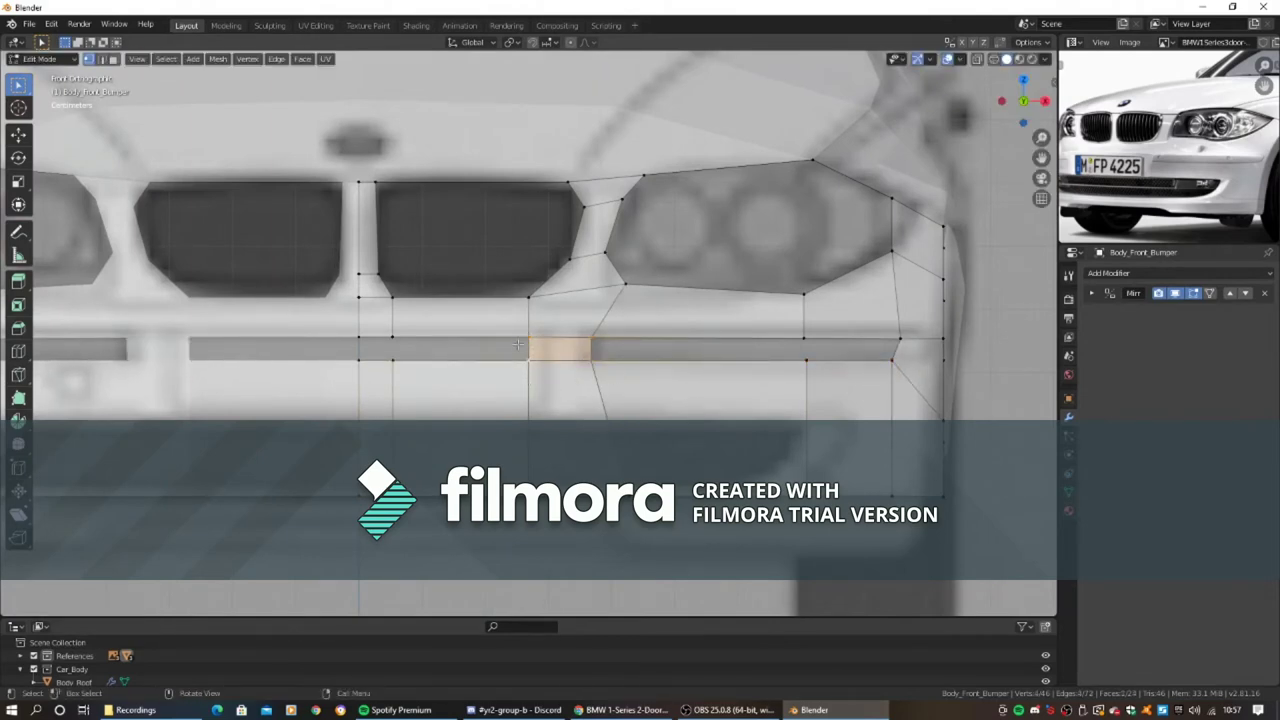
scroll(727, 413, down, 3)
middle_drag(727, 413, 717, 401)
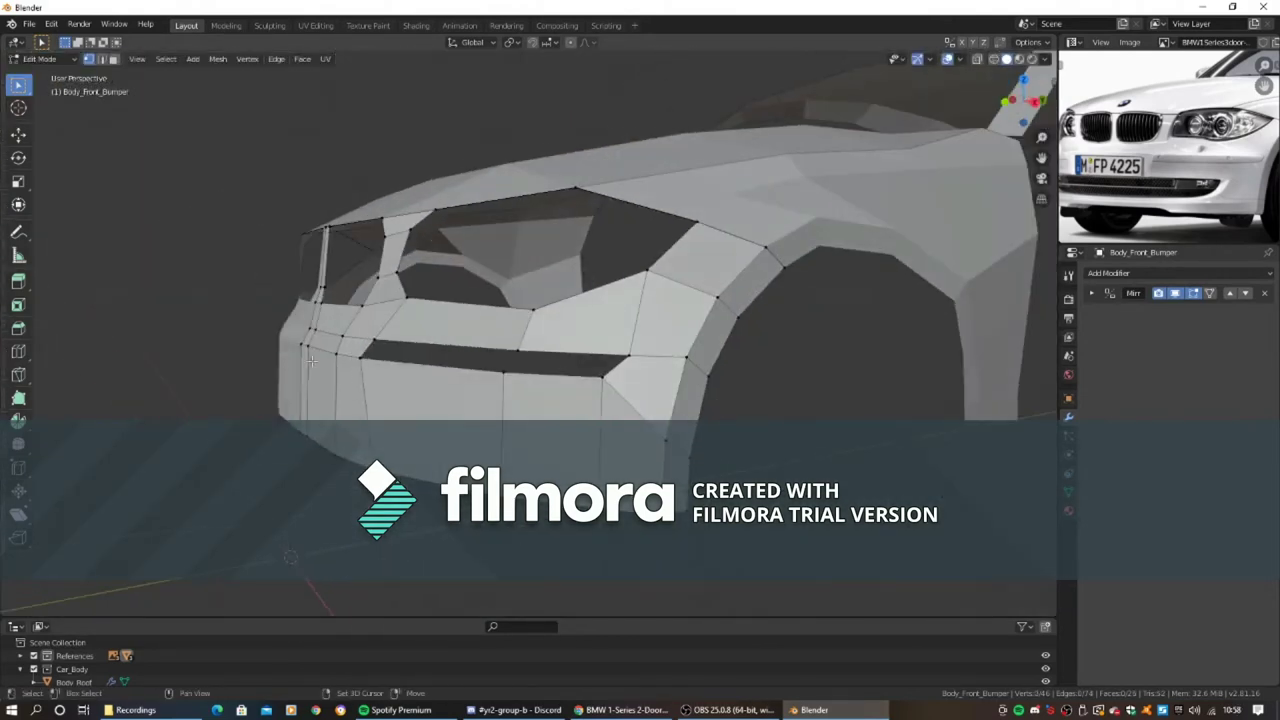
key(KP_1)
scroll(453, 586, up, 2)
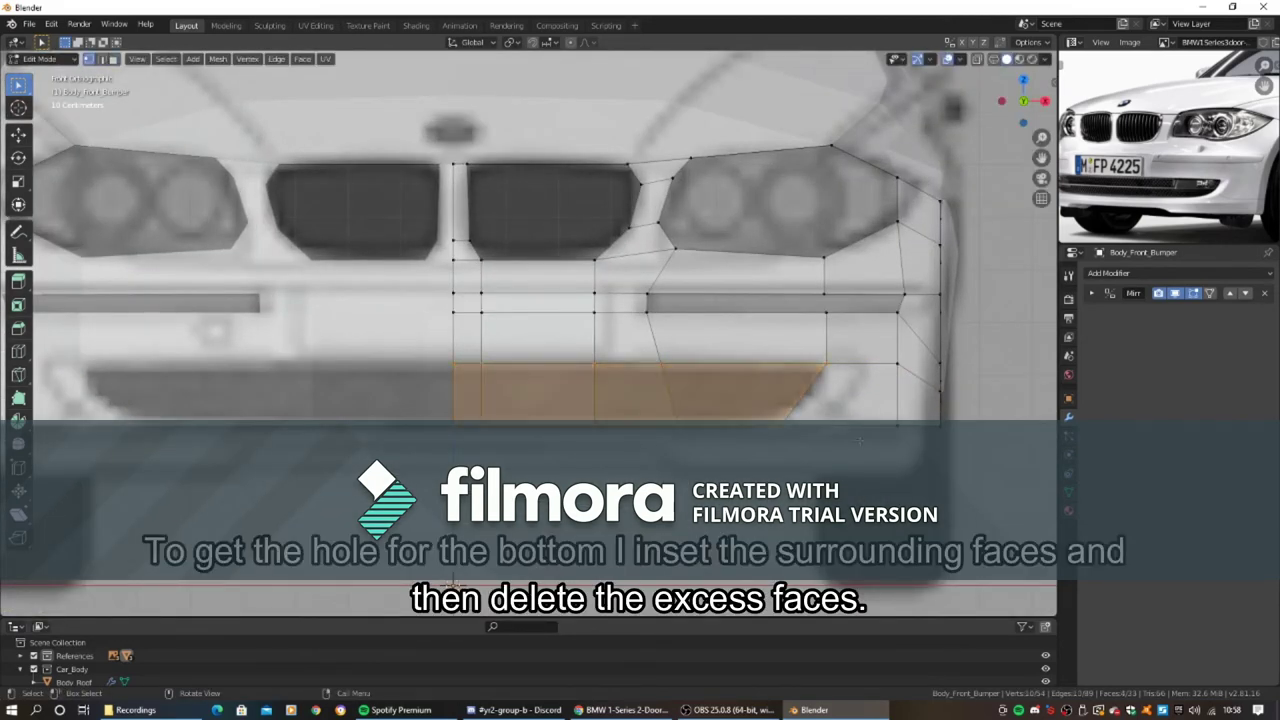
- Inset the lower bumper faces and move the inset vertices to form the intake opening
key(i)
click(848, 438)
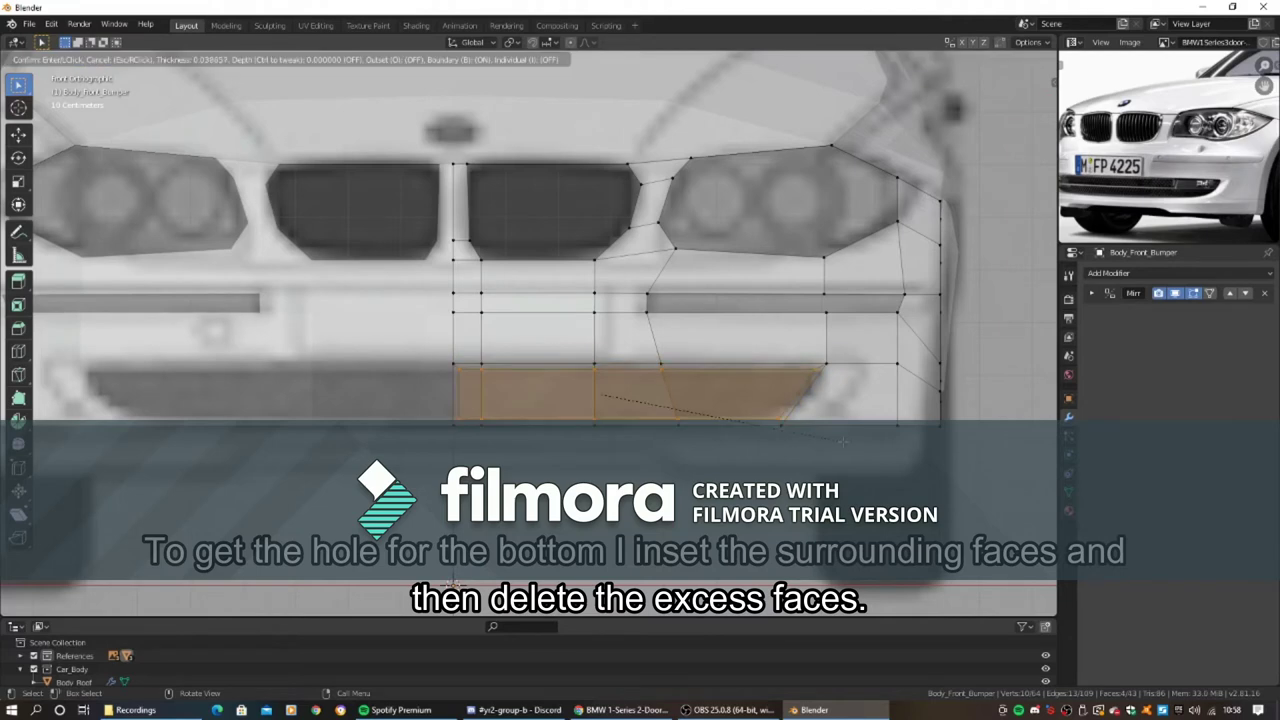
scroll(436, 432, up, 2)
key(g)
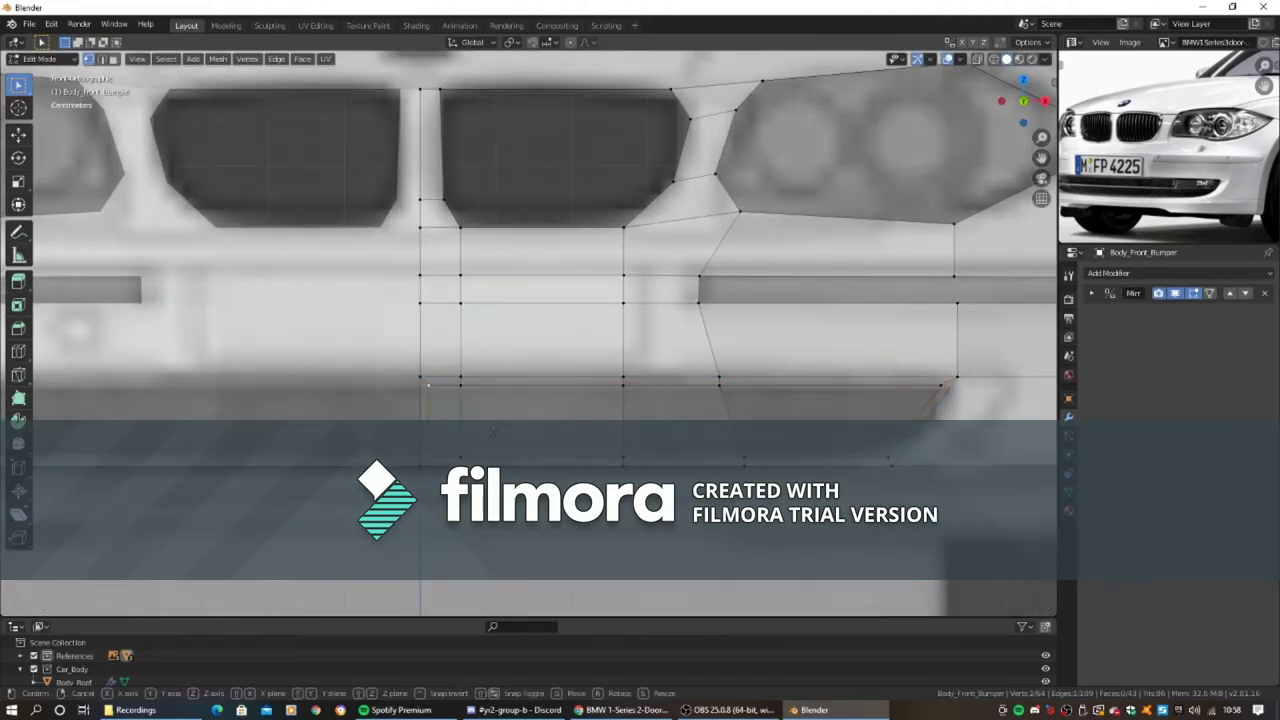
click(490, 428)
scroll(563, 409, up, 1)
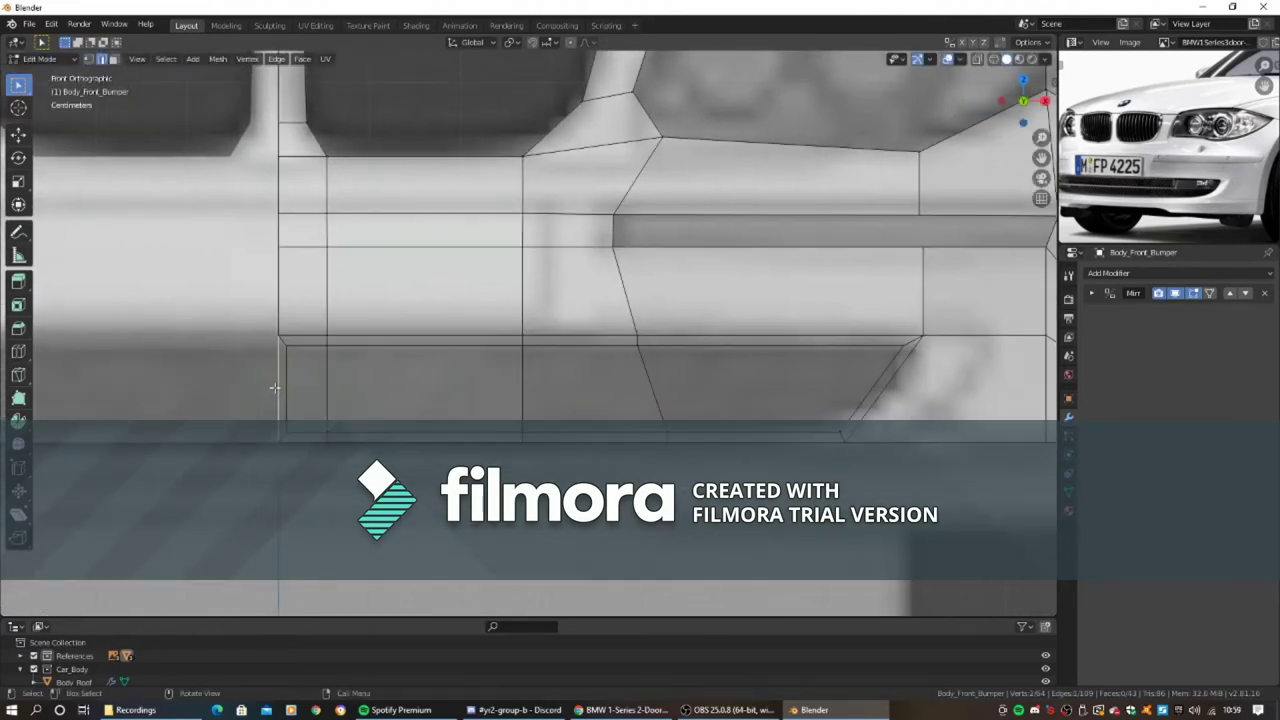
right_click(250, 314)
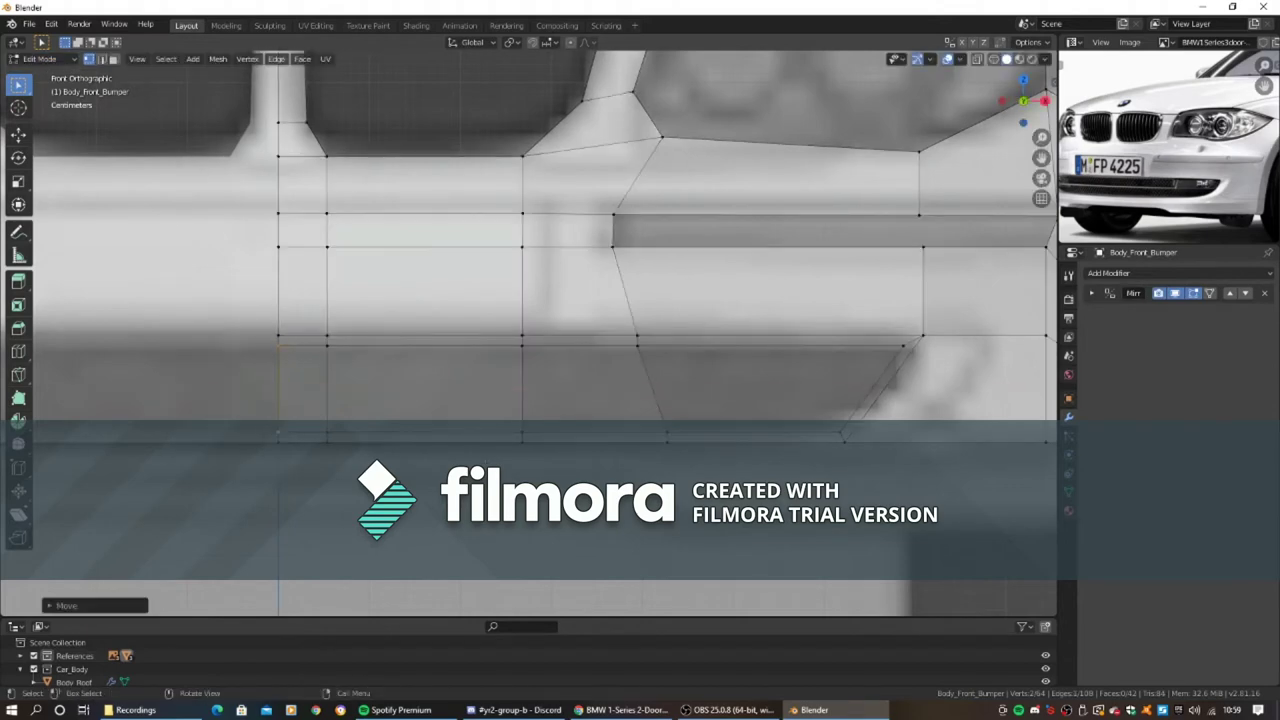
key(3)
scroll(833, 429, down, 5)
- Return to vertex selection and review the intake opening from the side and front views
middle_drag(833, 400, 833, 429)
scroll(833, 429, down, 2)
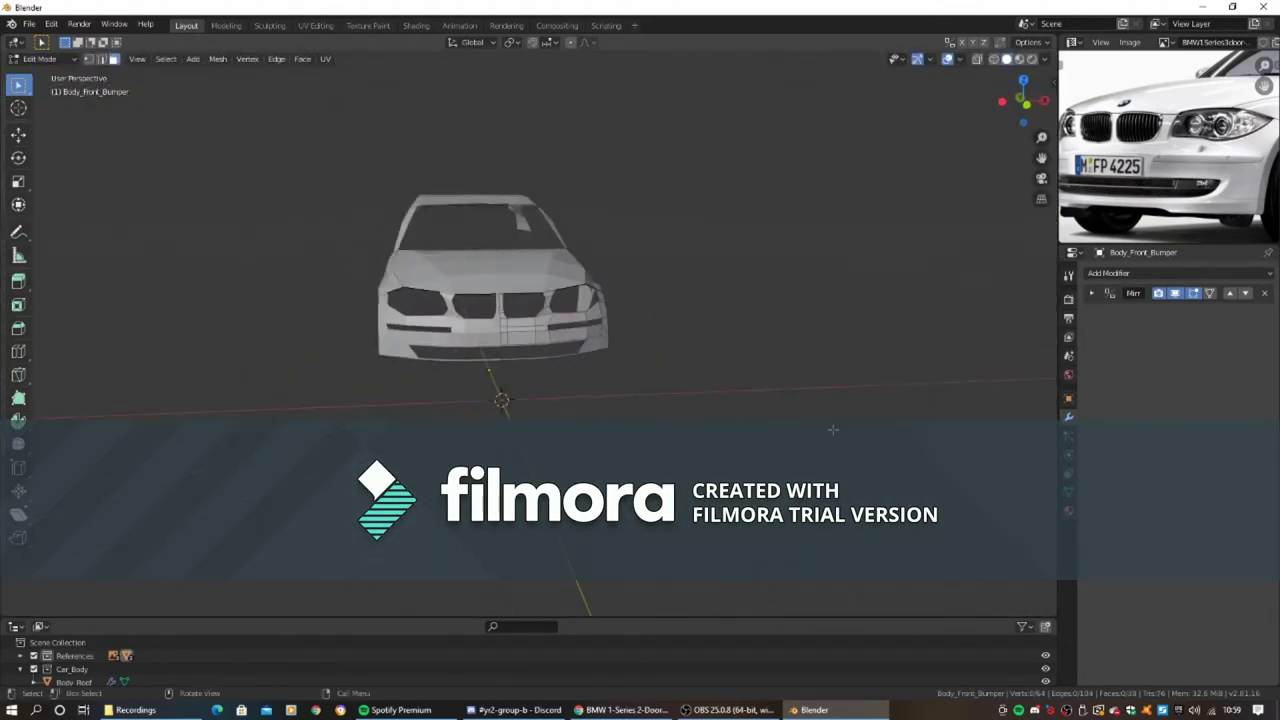
key(1)
key(KP_1)
scroll(833, 429, up, 2)
scroll(760, 410, up, 3)
scroll(700, 400, up, 2)
scroll(679, 397, up, 2)
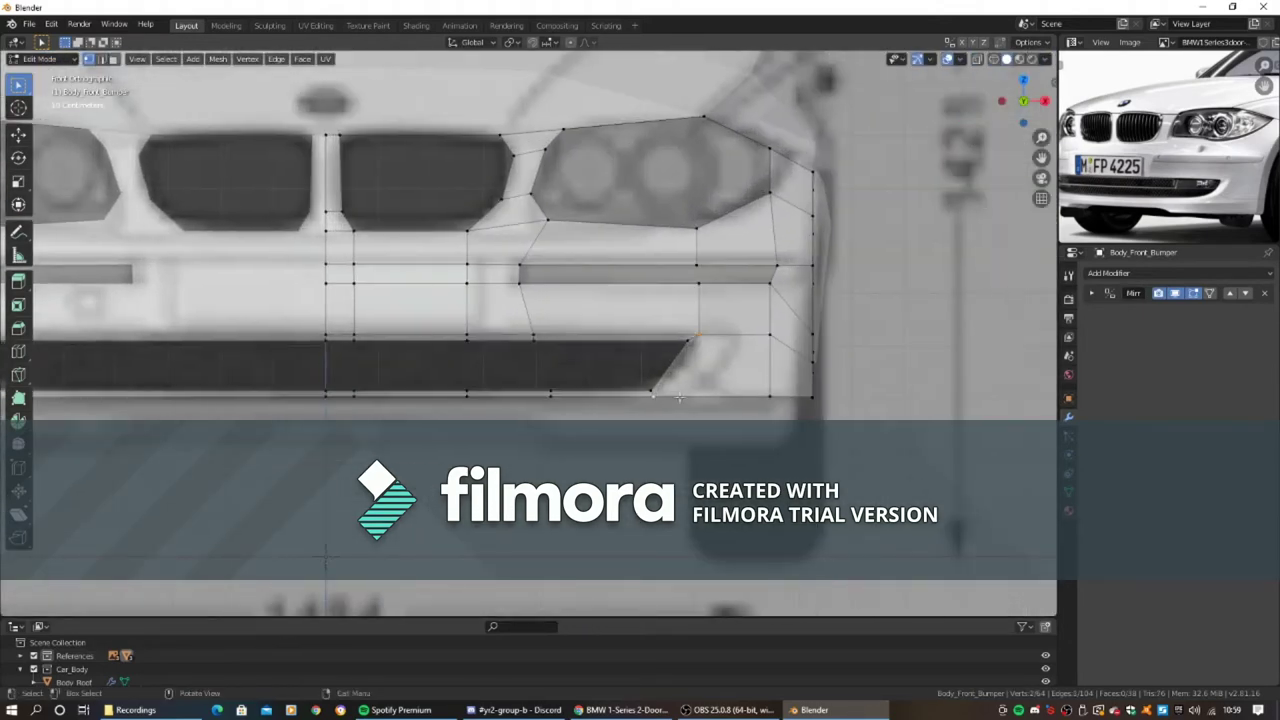
scroll(679, 397, up, 1)
scroll(679, 397, down, 5)
mouse_move(679, 397)
middle_down()
mouse_move(541, 447)
mouse_move(480, 410)
middle_up()
scroll(480, 410, up, 3)
scroll(460, 400, down, 5)
scroll(441, 383, up, 6)
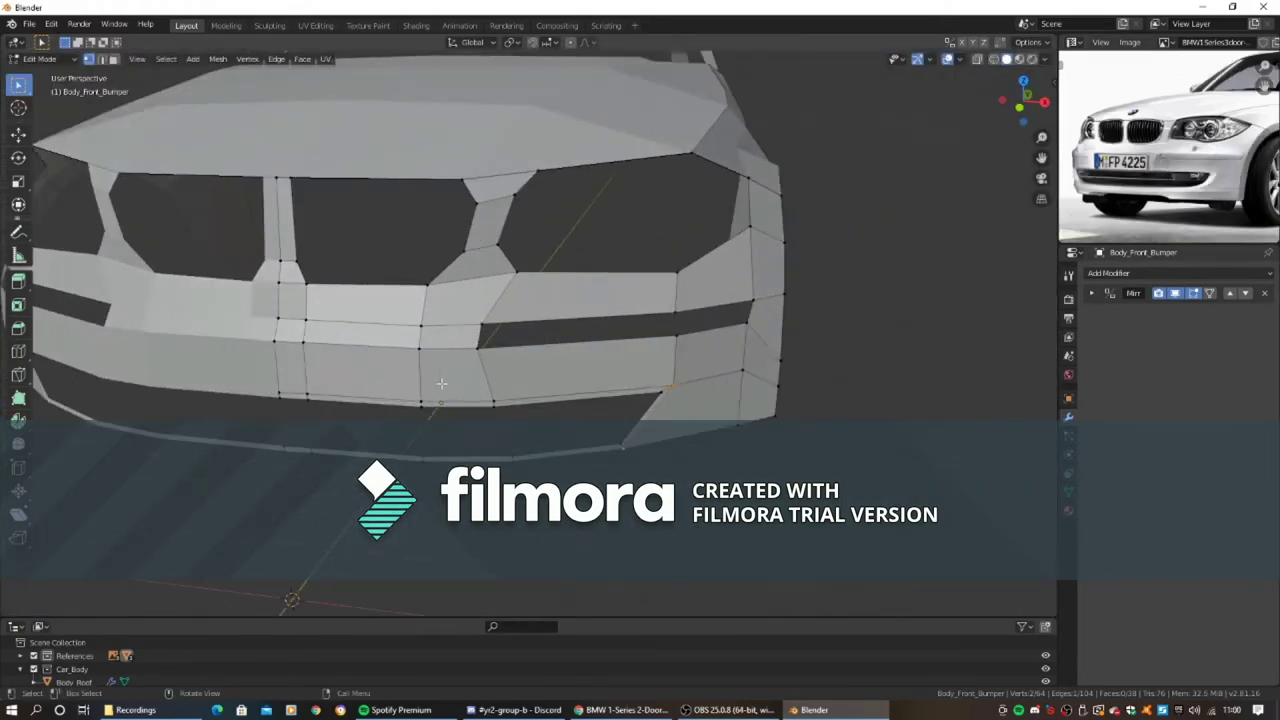
key(KP_1)
- Slide the grille vertex along its edge and leave bumper editing
key(shift+v)
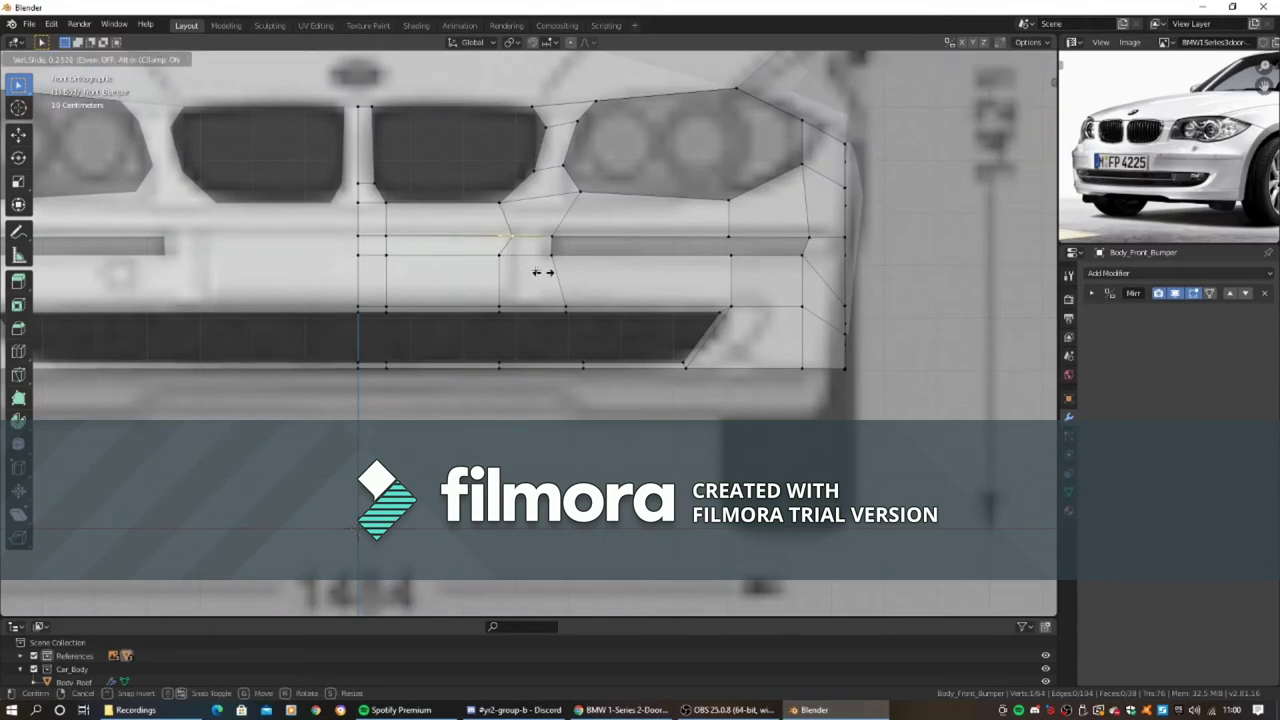
click(540, 276)
scroll(369, 247, down, 8)
mouse_move(369, 247)
middle_down()
mouse_move(430, 360)
mouse_move(459, 384)
mouse_move(411, 386)
mouse_move(721, 394)
mouse_move(613, 418)
mouse_move(428, 403)
mouse_move(378, 344)
mouse_move(676, 386)
mouse_move(447, 342)
mouse_move(348, 377)
mouse_move(860, 351)
mouse_move(648, 357)
middle_up()
key(Escape)
key(Tab)
- Slide a vertex on the front side panel Body_Panel_Front
scroll(498, 357, up, 1)
click(449, 372)
key(Tab)
scroll(449, 372, up, 3)
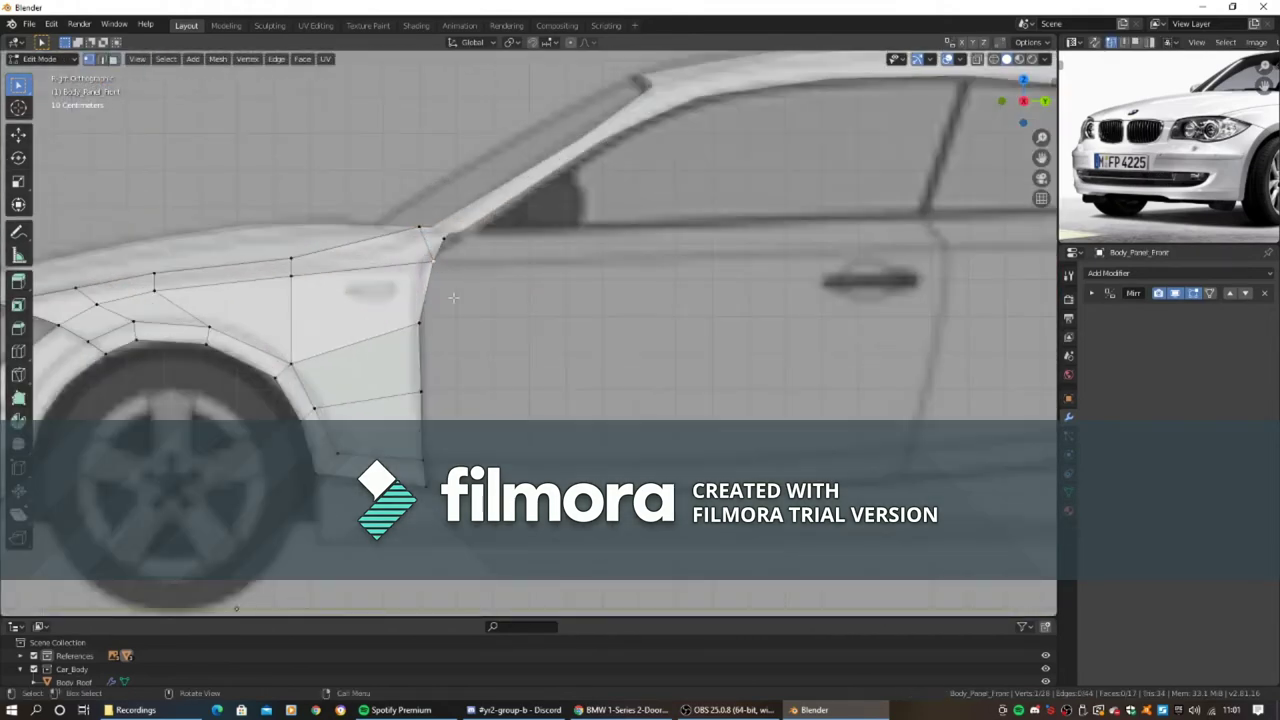
key(g)
key(g)
key(Tab)
- Move Body_Roof along the car's length on the Y axis
mouse_move(425, 230)
middle_down()
mouse_move(492, 210)
mouse_move(646, 289)
mouse_move(562, 280)
middle_up()
click(492, 210)
key(Tab)
key(g)
key(y)
click(530, 236)
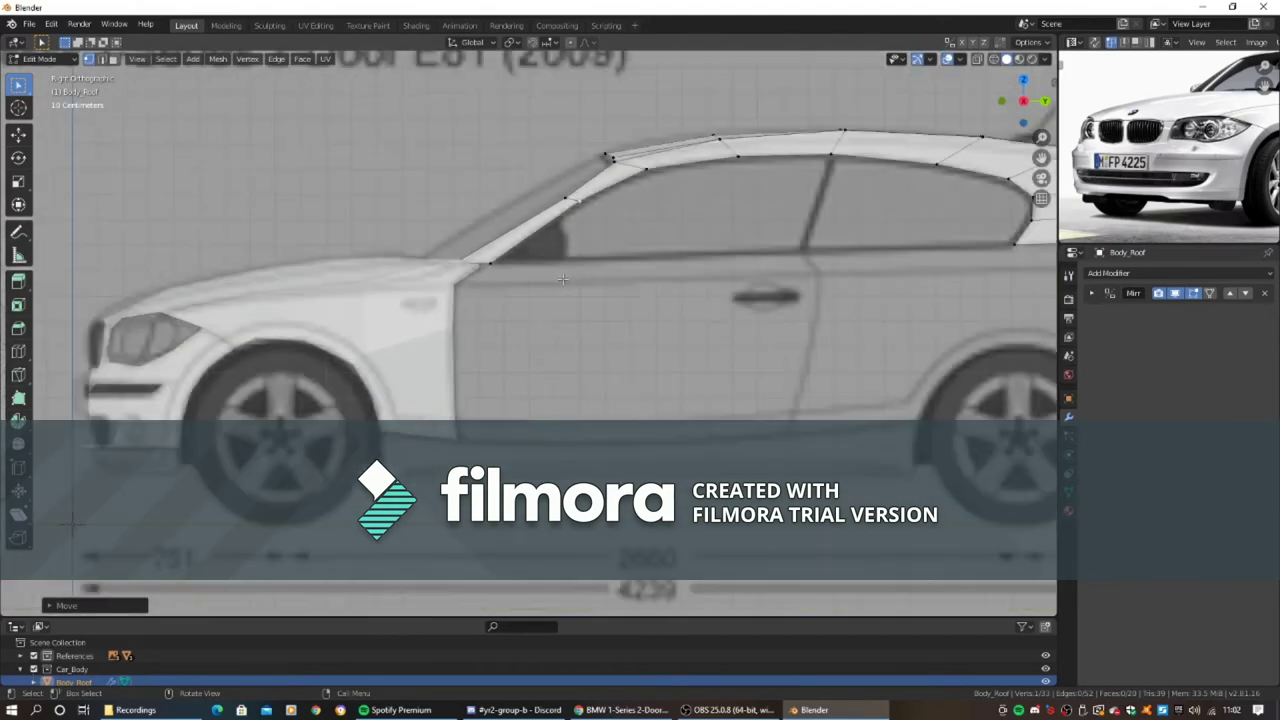
- Duplicate the front panel's rear edge, separate it into a new object and start renaming it
key(Tab)
click(452, 372)
key(Tab)
scroll(452, 372, up, 3)
scroll(500, 372, down, 2)
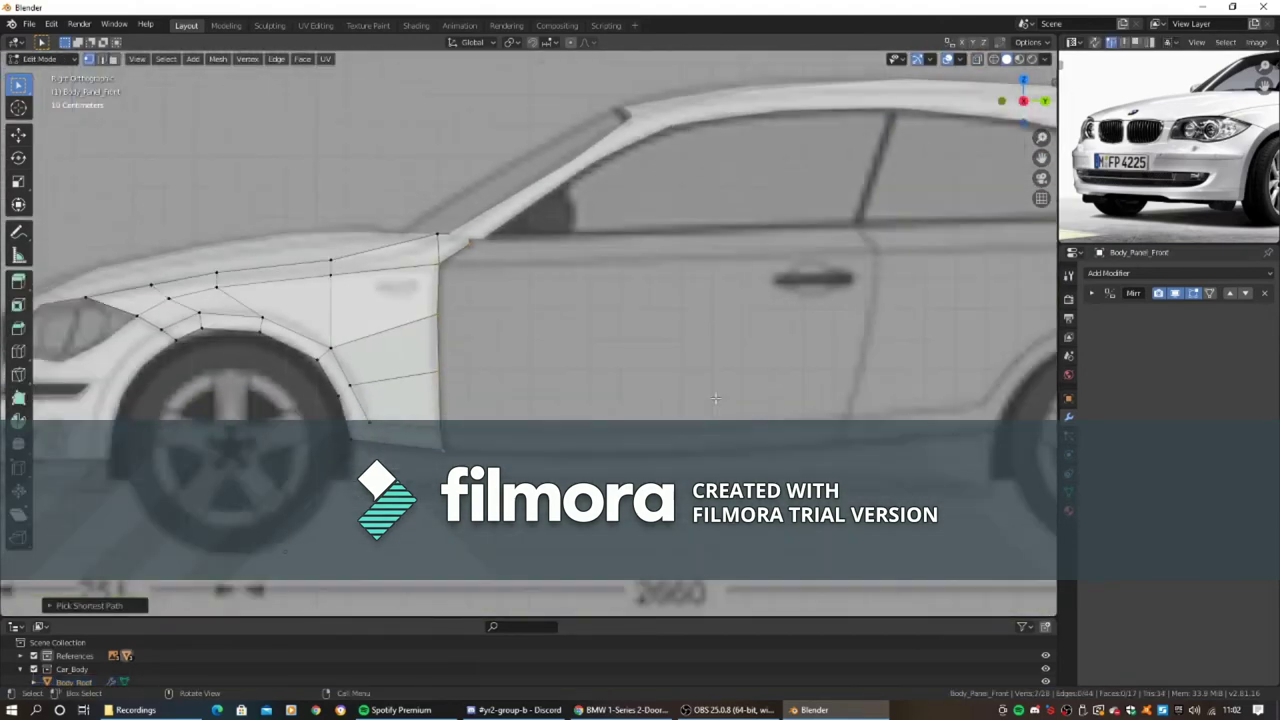
key(shift+d)
key(p)
key(Tab)
middle_drag(523, 373, 357, 405)
key(F2)
text(Body_Doors)
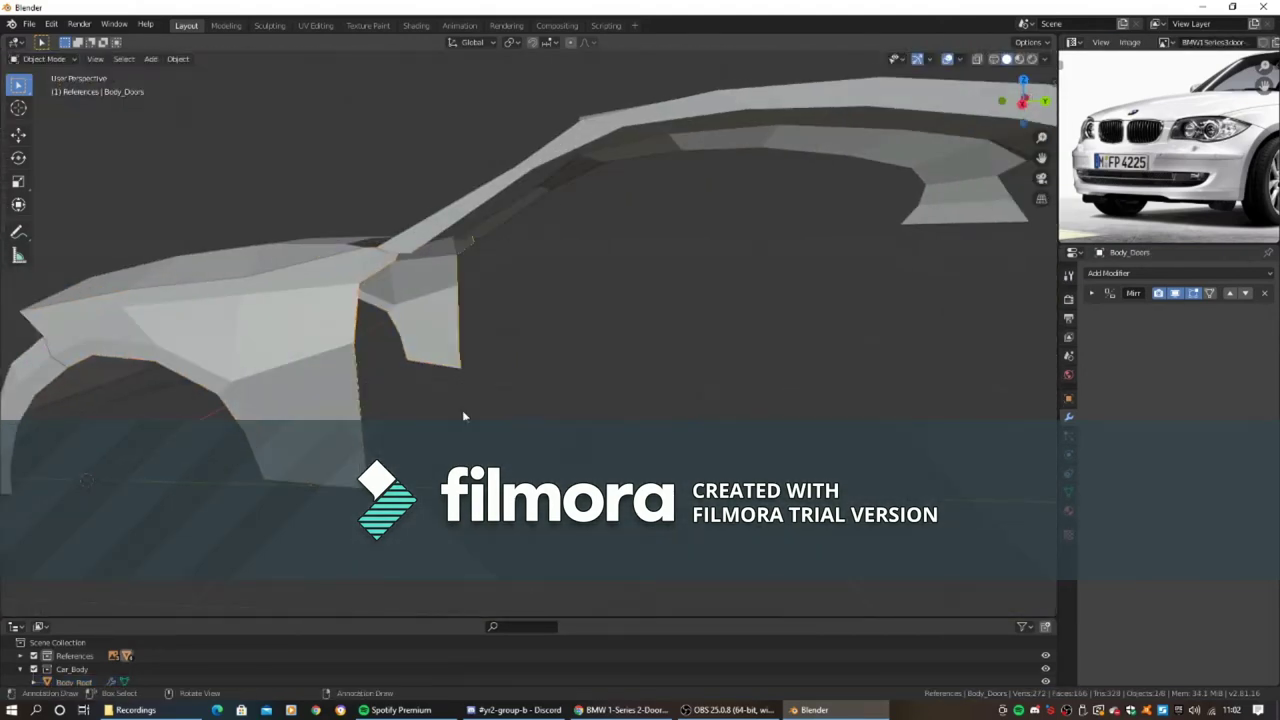
- In Right Ortho, extrude the door edge backward into three new columns of faces
key(KP_3)
key(Tab)
scroll(645, 382, up, 3)
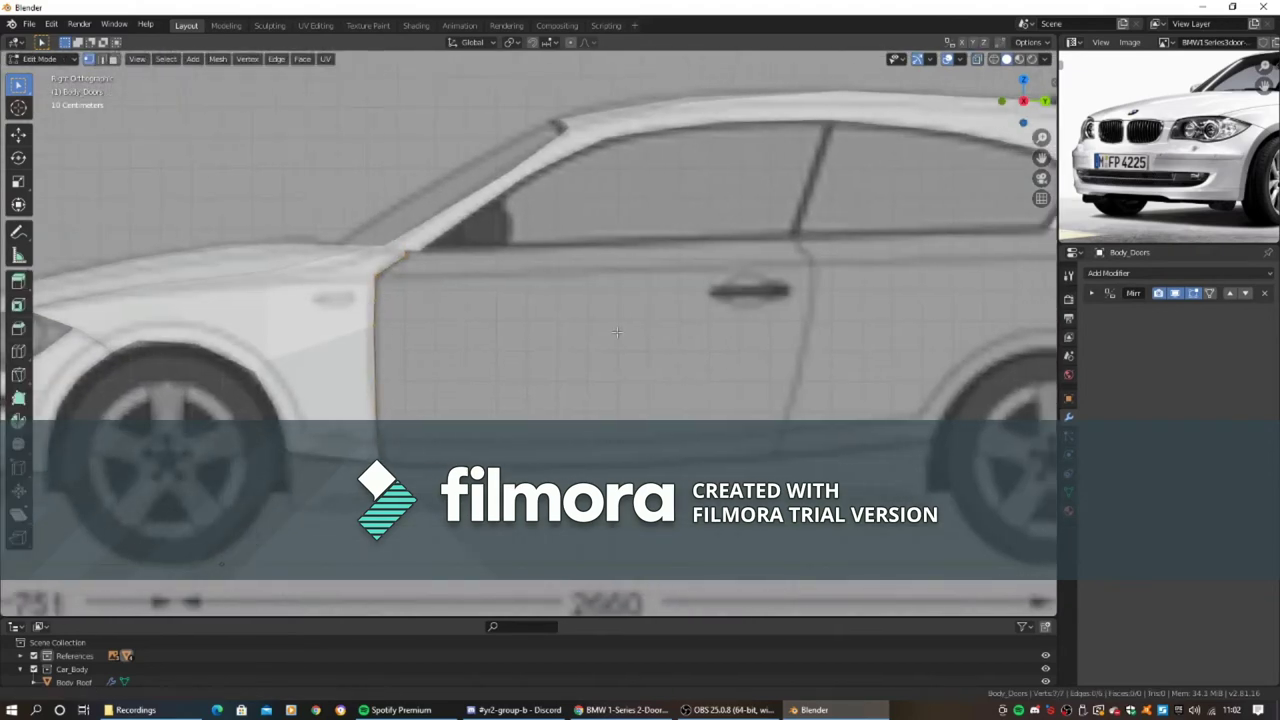
key(e)
click(432, 280)
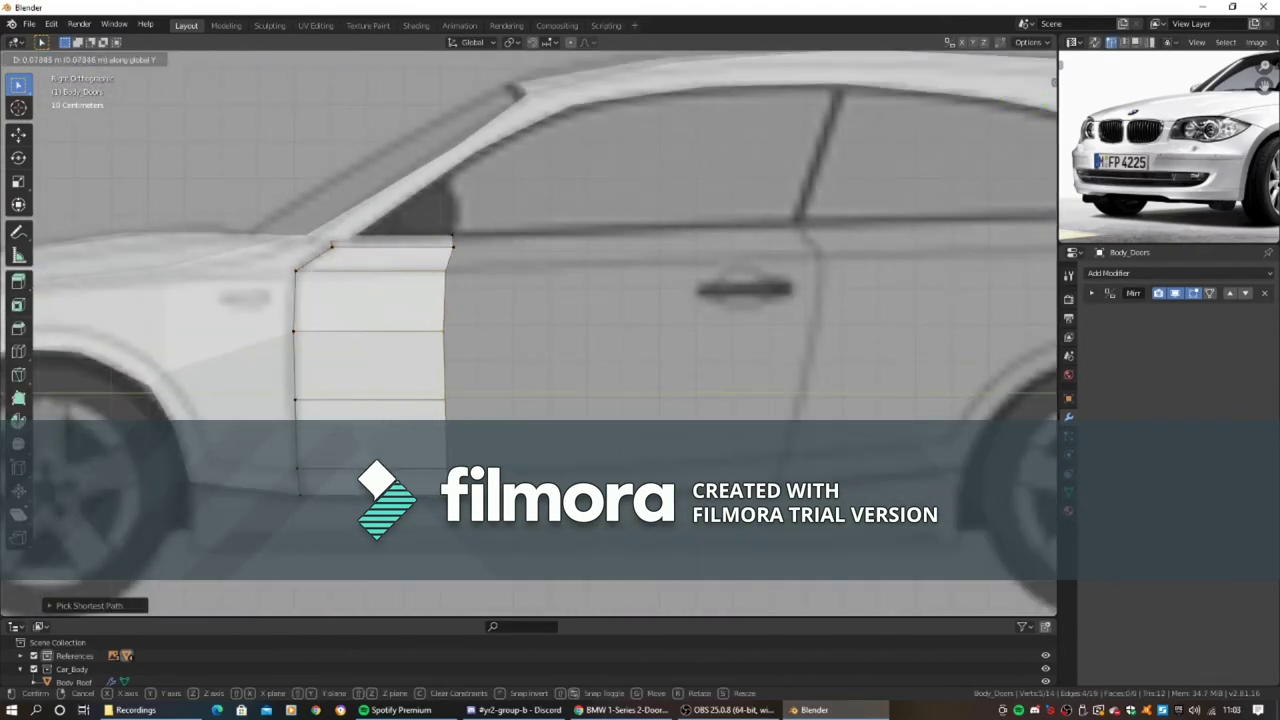
shift+middle_drag(515, 418, 435, 418)
key(e)
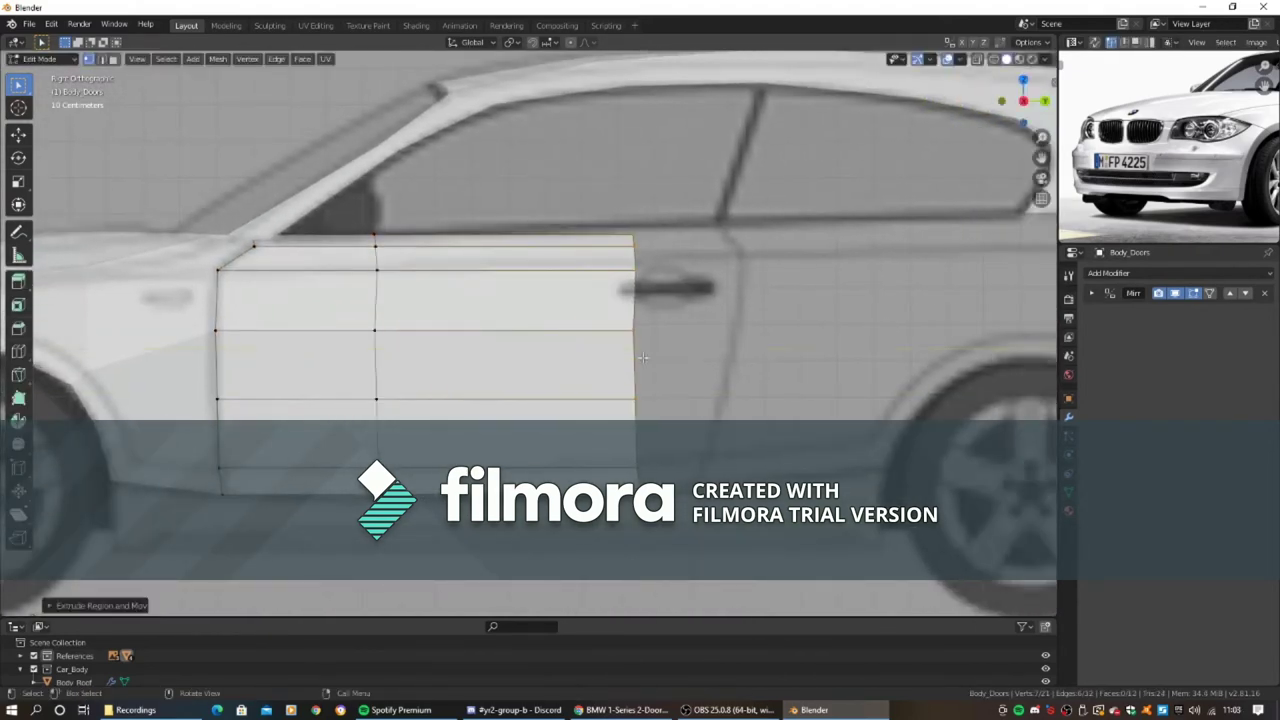
click(614, 330)
key(e)
click(686, 363)
scroll(686, 363, up, 1)
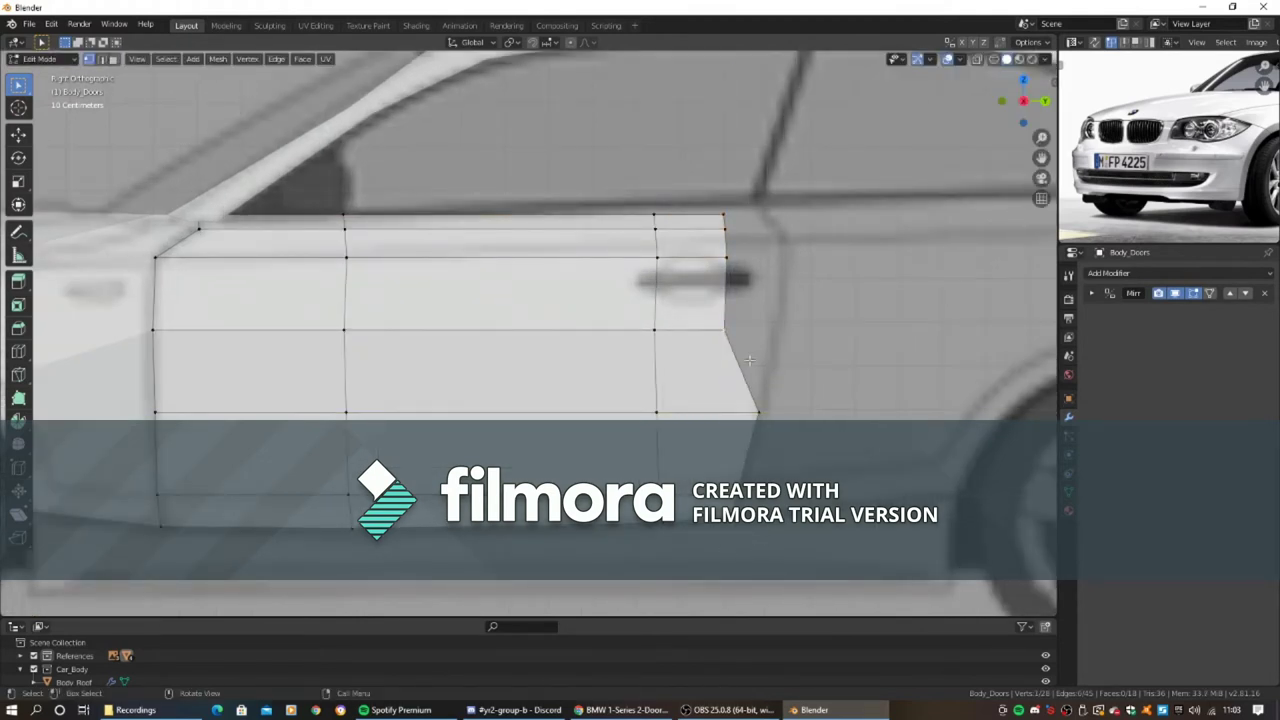
- Move the rear edge vertices onto the reference door line and check the panel around the car
key(g)
click(736, 241)
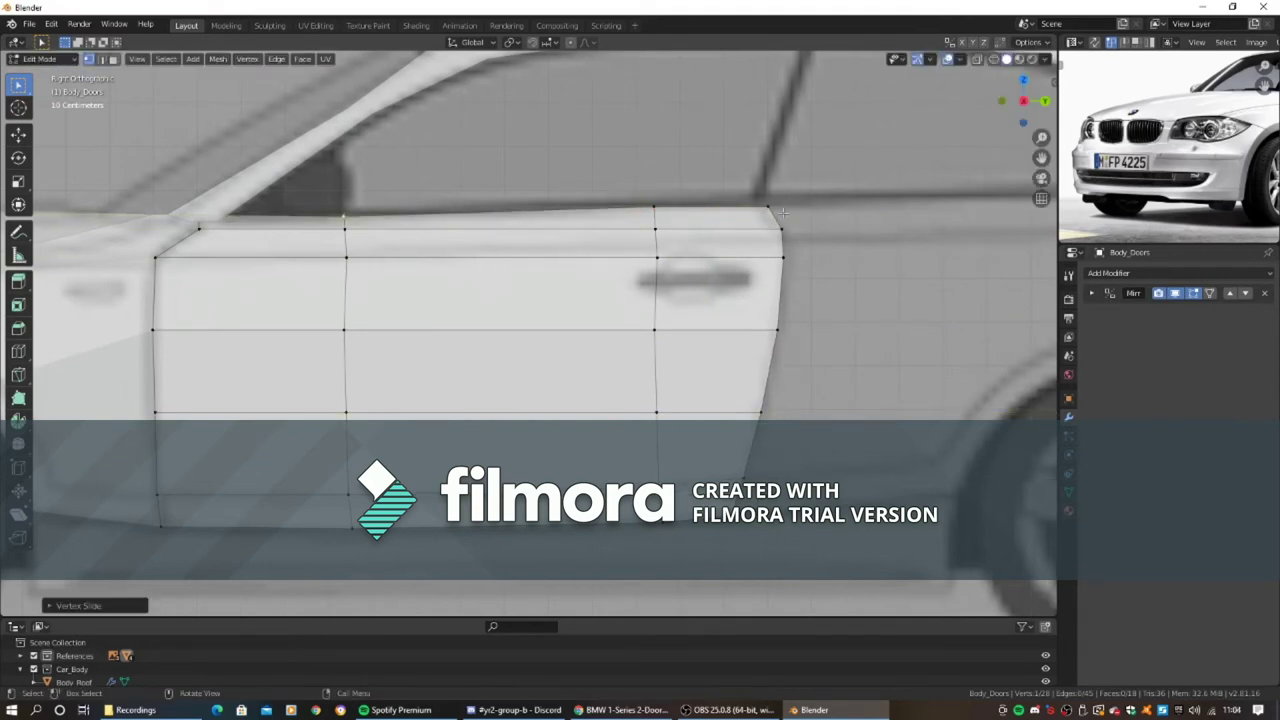
click(778, 233)
scroll(778, 233, down, 2)
scroll(750, 300, down, 2)
scroll(726, 360, down, 3)
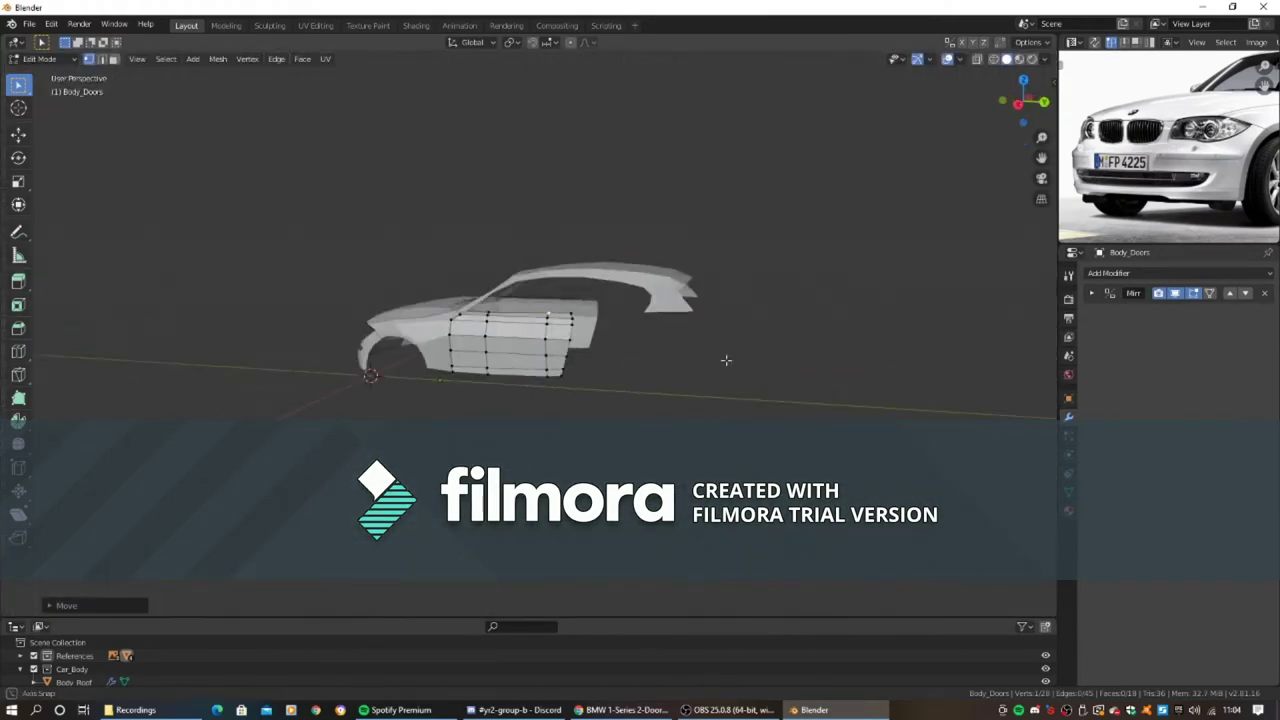
scroll(565, 401, up, 4)
mouse_move(565, 401)
middle_down()
mouse_move(610, 441)
mouse_move(583, 398)
mouse_move(760, 405)
mouse_move(736, 430)
mouse_move(626, 407)
mouse_move(540, 460)
mouse_move(600, 430)
middle_up()
scroll(590, 420, down, 3)
key(Tab)
scroll(583, 398, up, 3)
scroll(736, 430, up, 2)
key(Tab)
- Merge the stray door vertices together with Merge Vertices
key(KP_3)
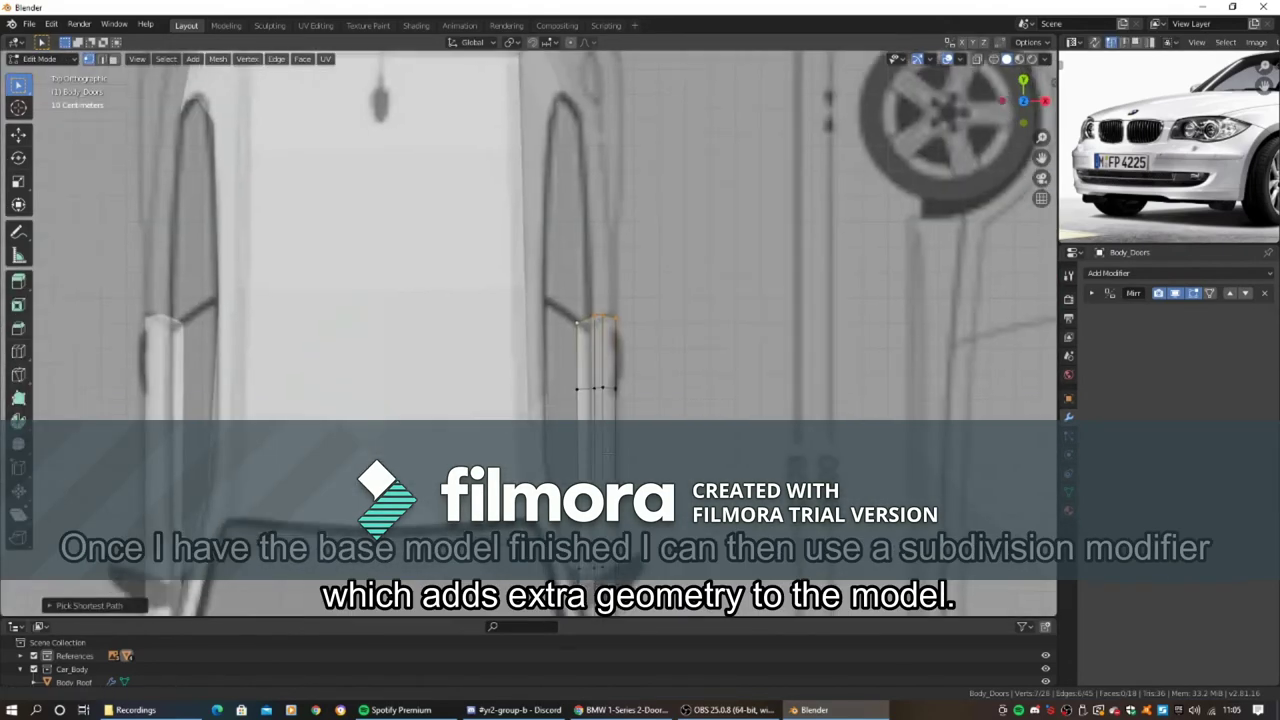
scroll(631, 409, up, 3)
right_click(495, 325)
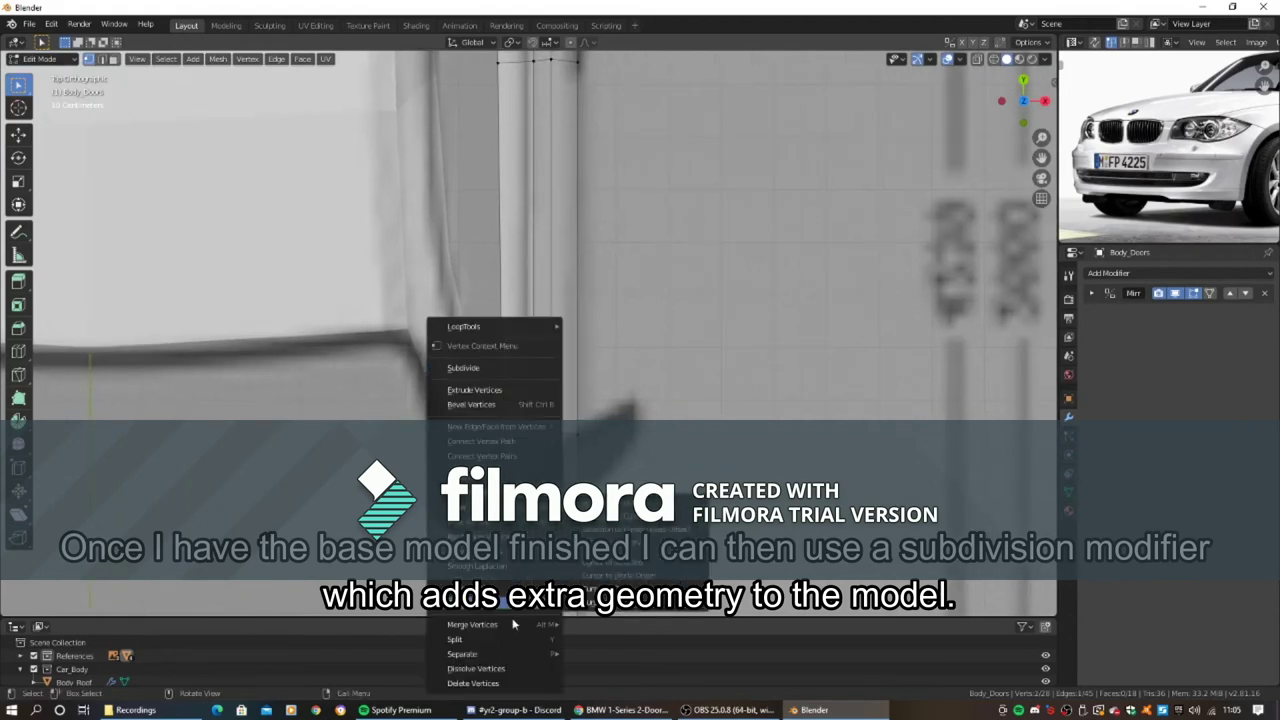
click(601, 470)
middle_drag(601, 474, 495, 325)
right_click(495, 325)
mouse_move(450, 328)
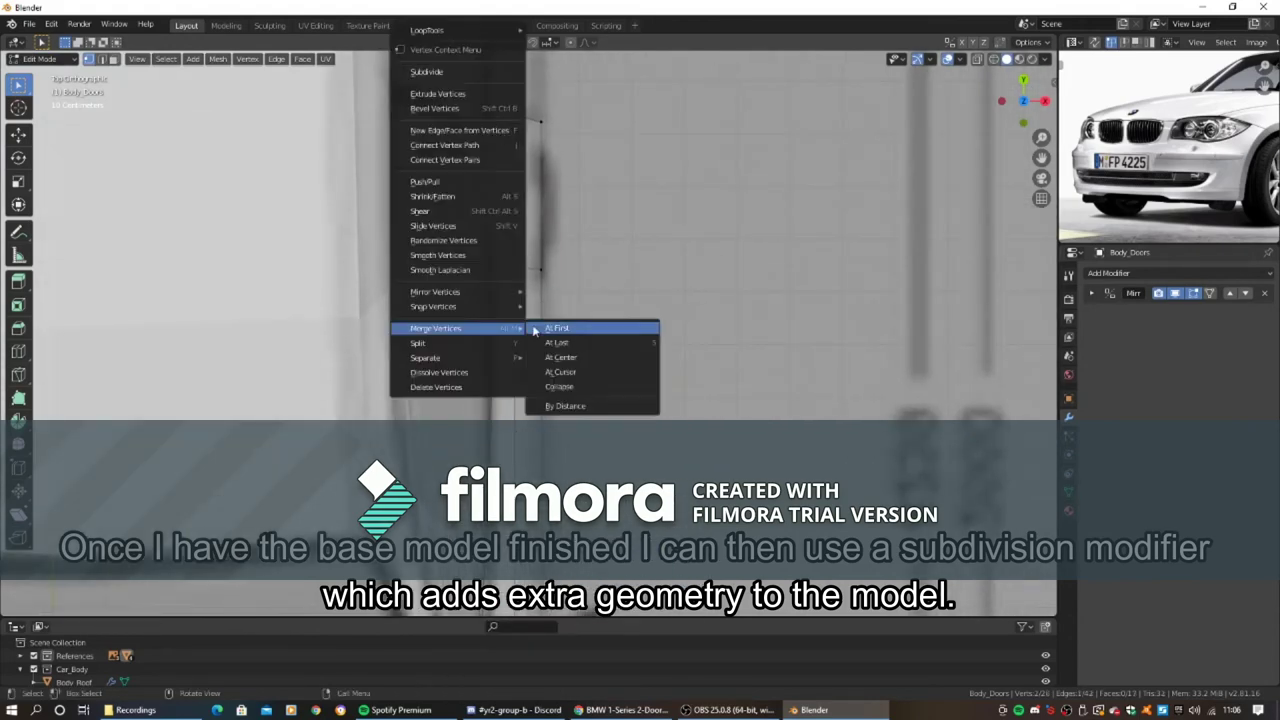
click(545, 350)
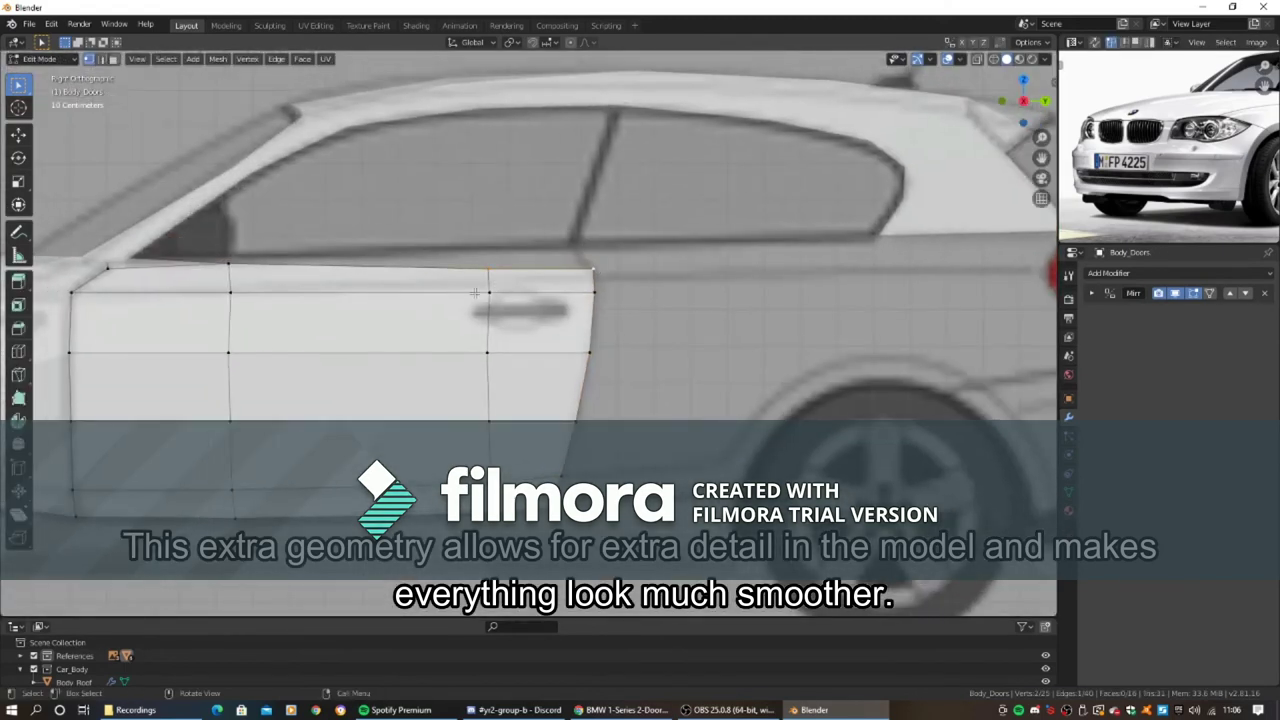
scroll(475, 292, up, 1)
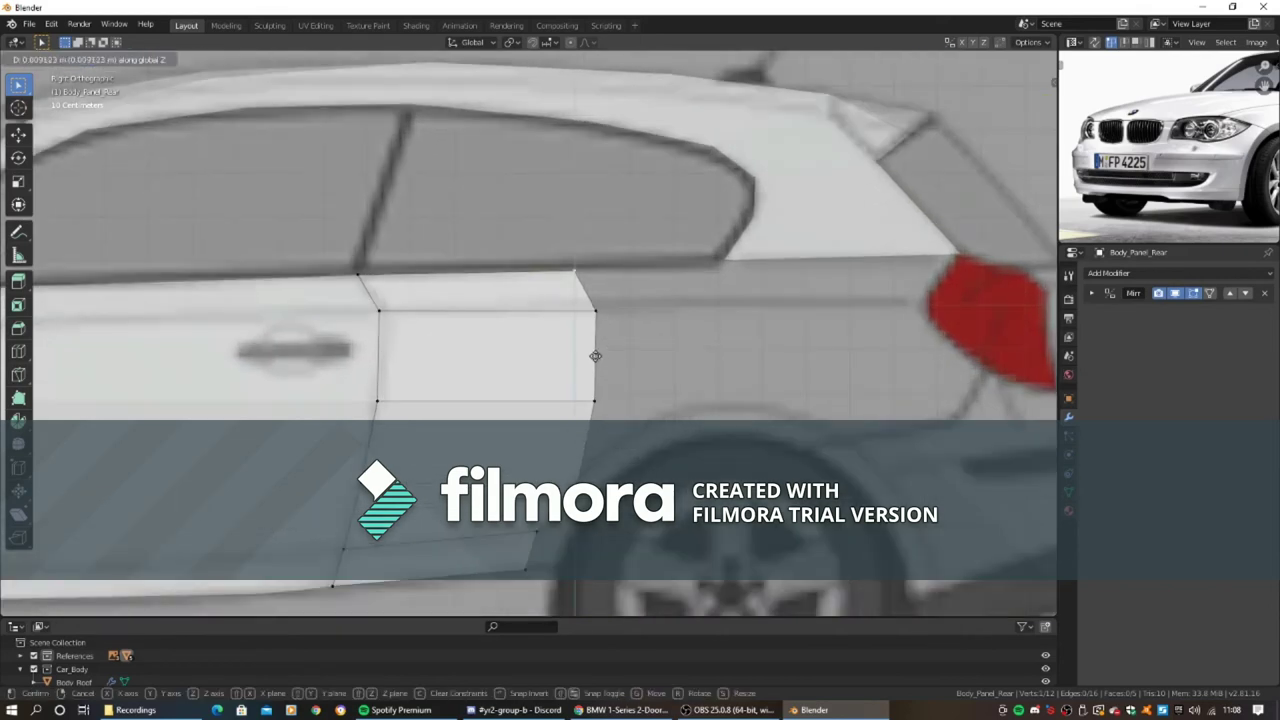
- Extrude the rear edge loop along Y, vertex-slide it, and merge the corner vertices At First
click(595, 356)
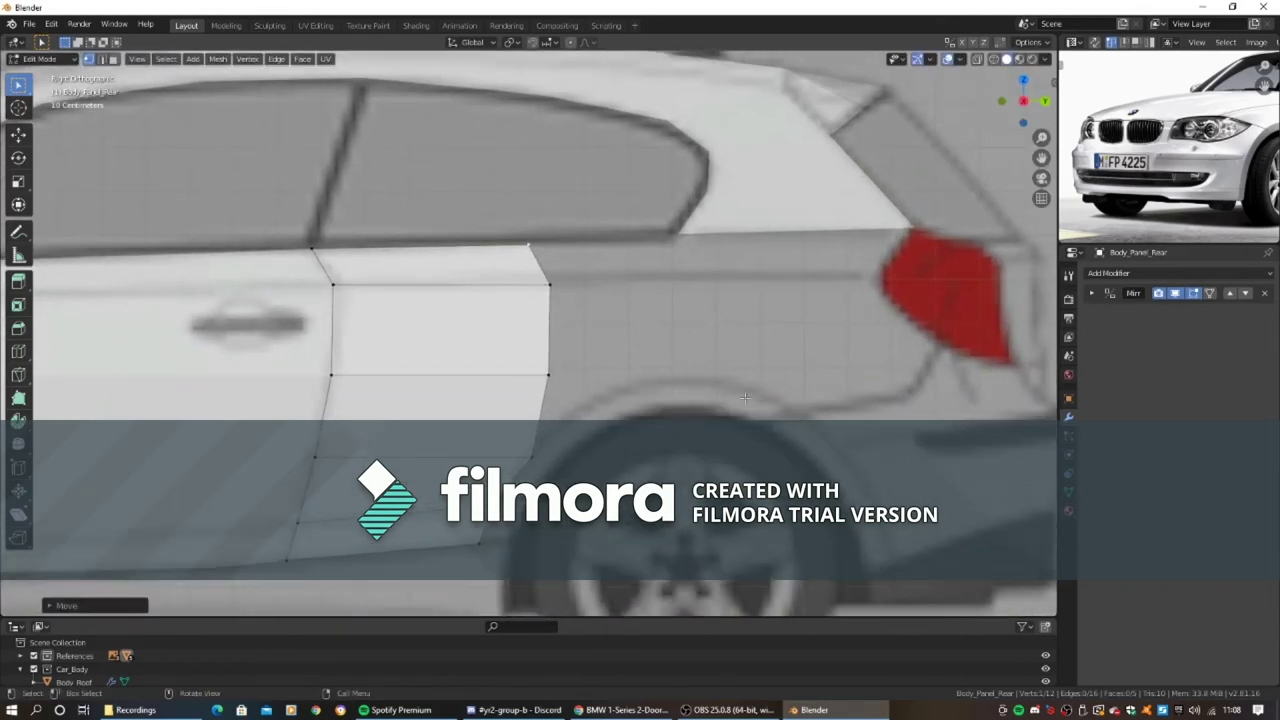
shift+middle_drag(745, 398, 730, 321)
key(e)
key(y)
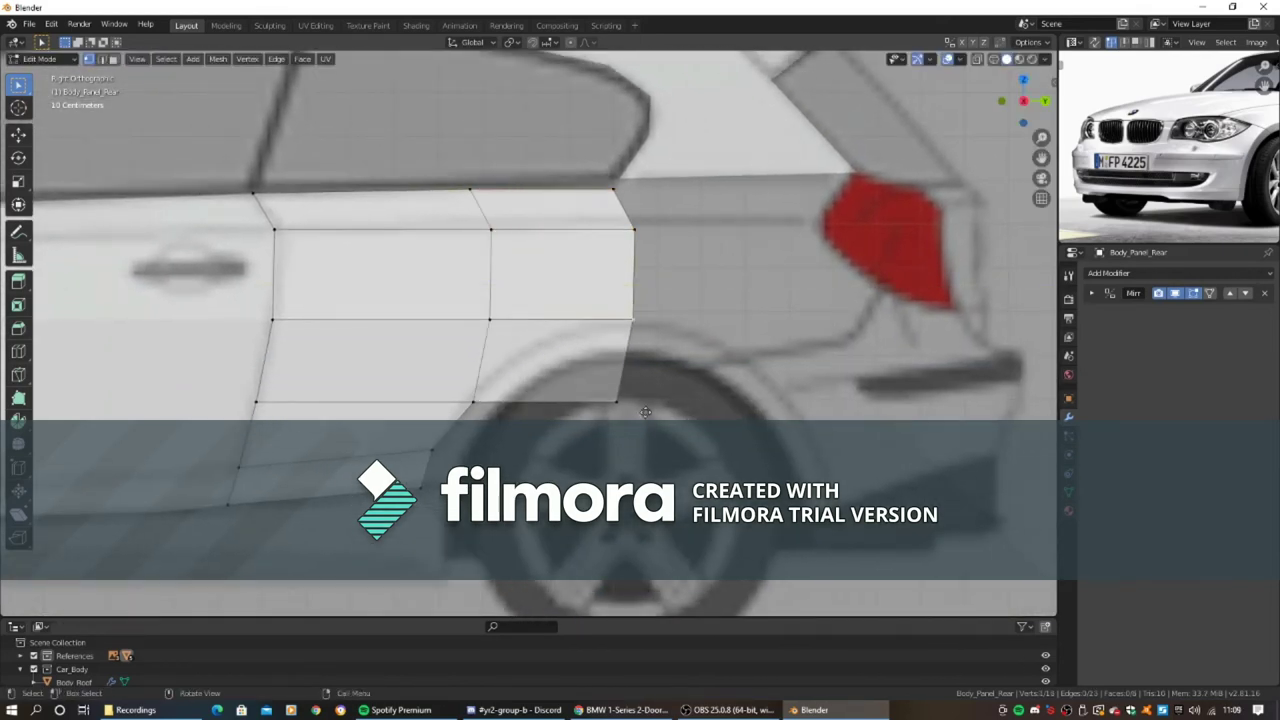
key(g)
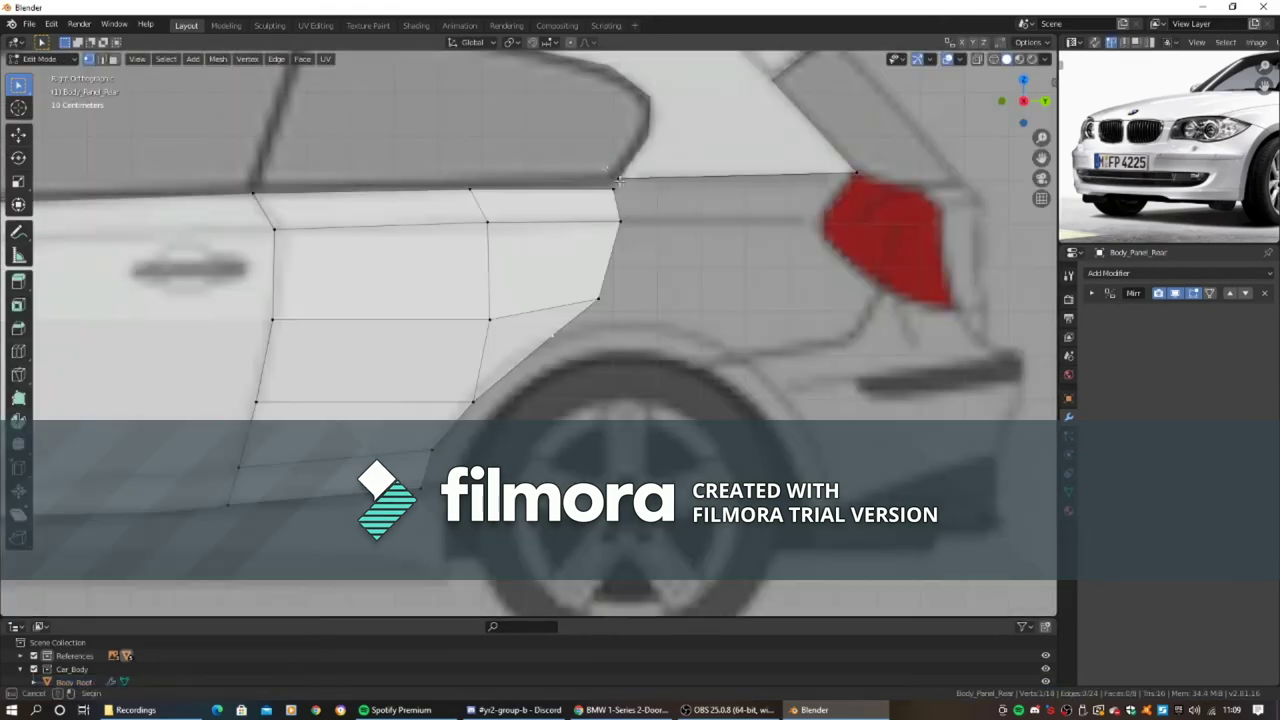
right_click(614, 190)
right_click(600, 209)
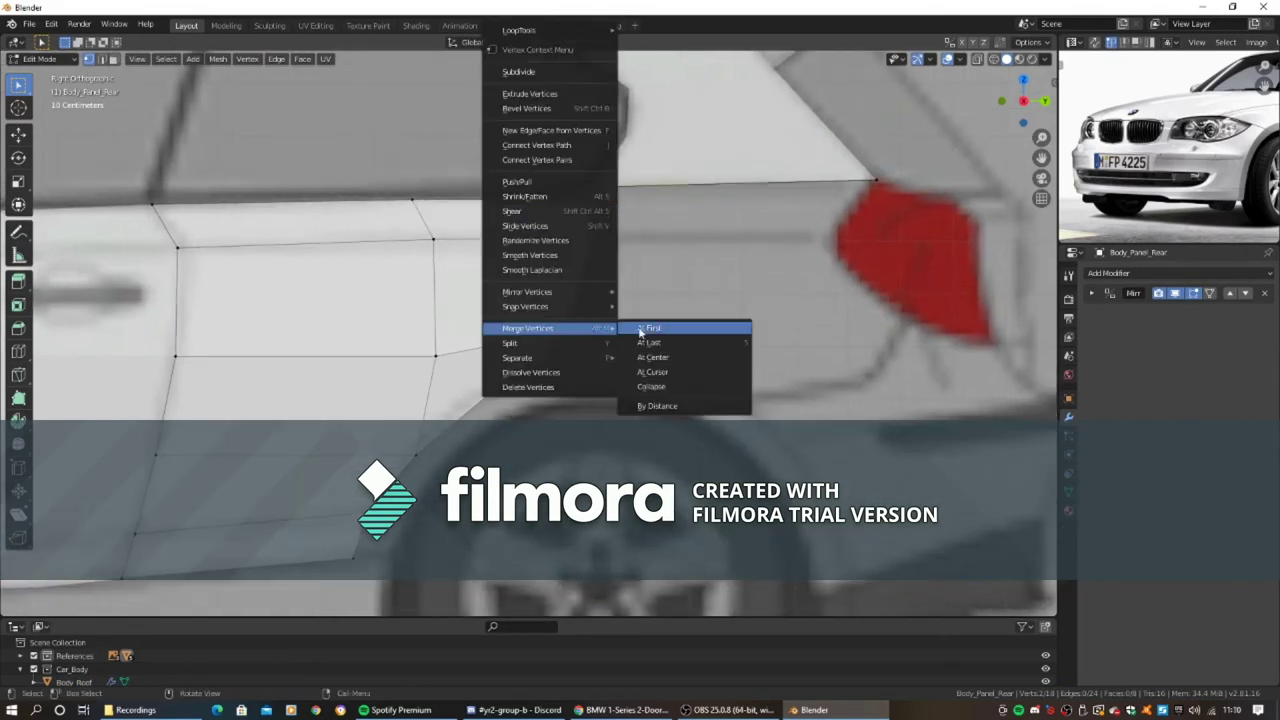
click(643, 330)
- Shift the rear face strip along Y, add a loop cut, and extrude toward the tail light
shift+middle_drag(808, 253, 693, 242)
ctrl+click(640, 300)
key(g)
key(y)
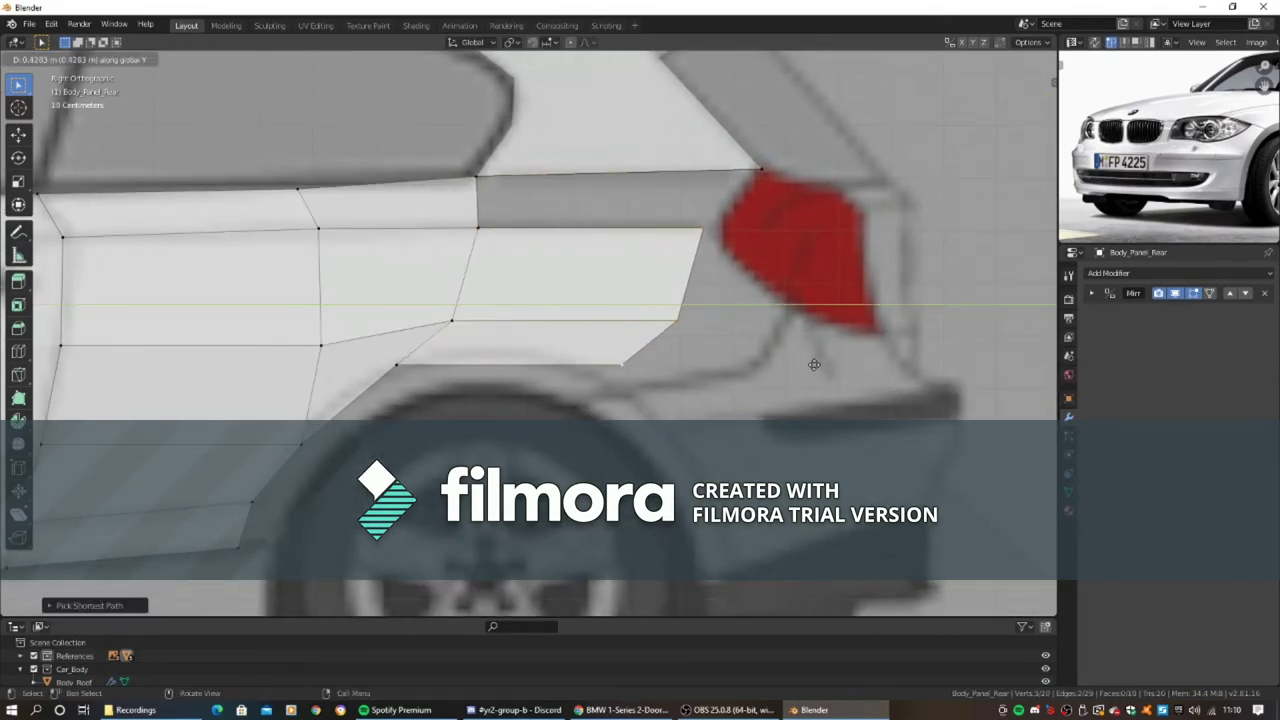
key(ctrl+r)
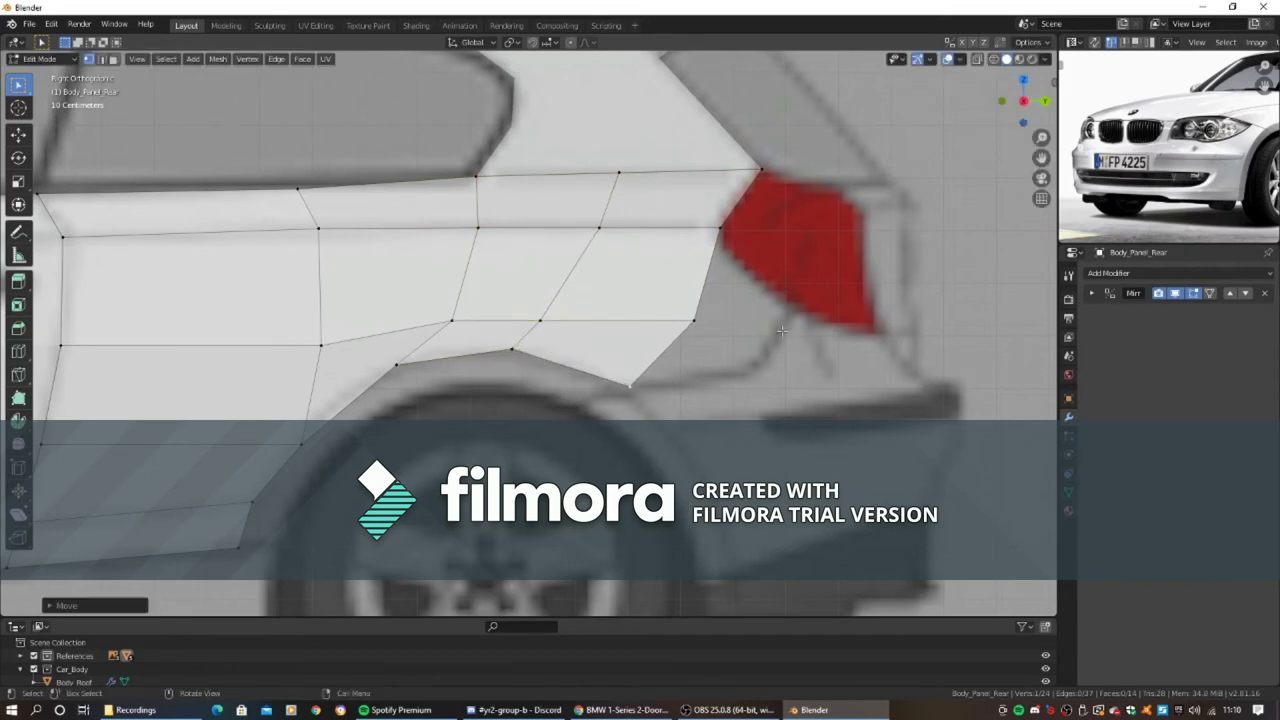
shift+middle_drag(781, 330, 625, 337)
key(e)
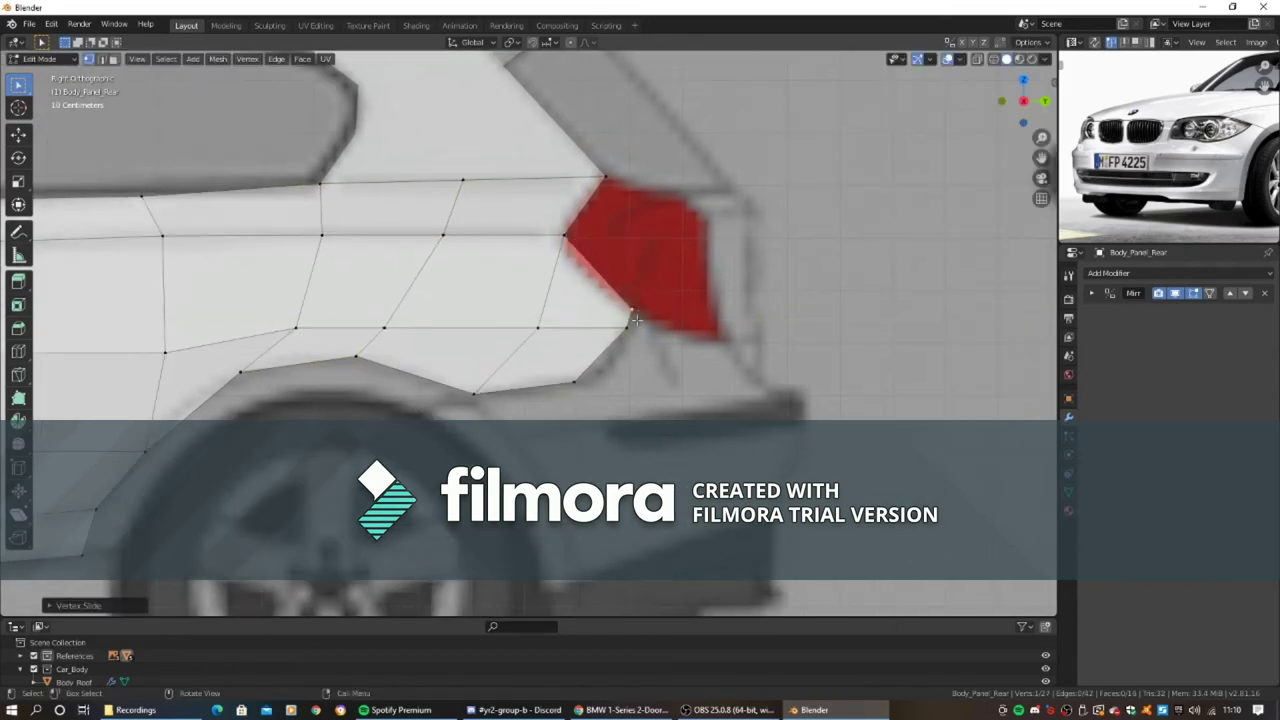
- In Top view, select an edge path on the rear panel and slide it to match the reference
click(575, 279)
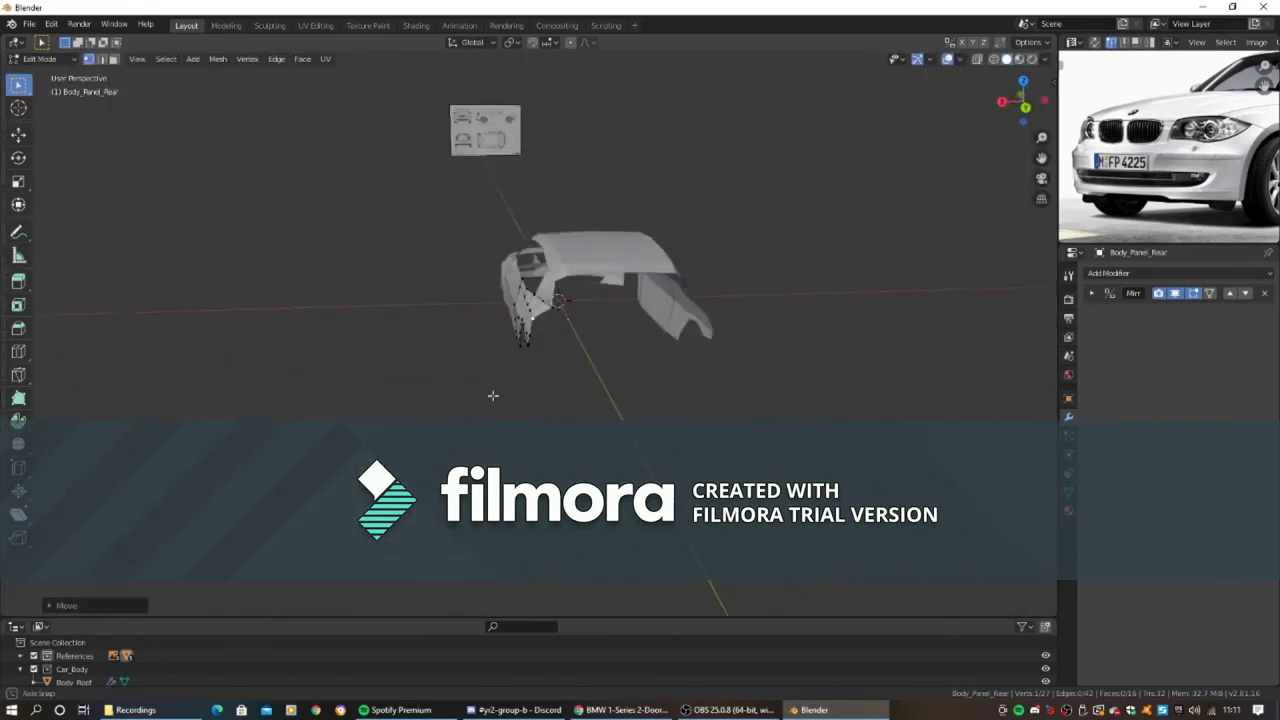
middle_drag(491, 394, 467, 251)
key(KP_7)
ctrl+click(505, 437)
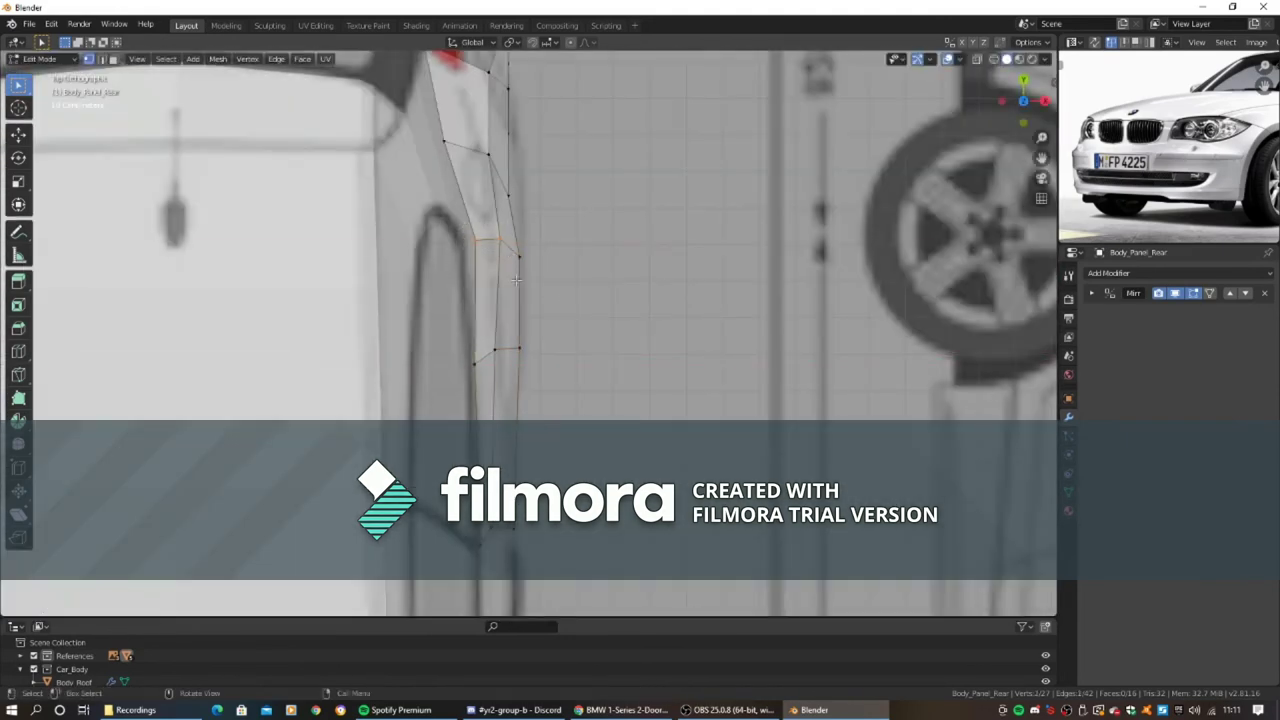
scroll(593, 272, down, 4)
scroll(478, 150, up, 5)
key(shift+v)
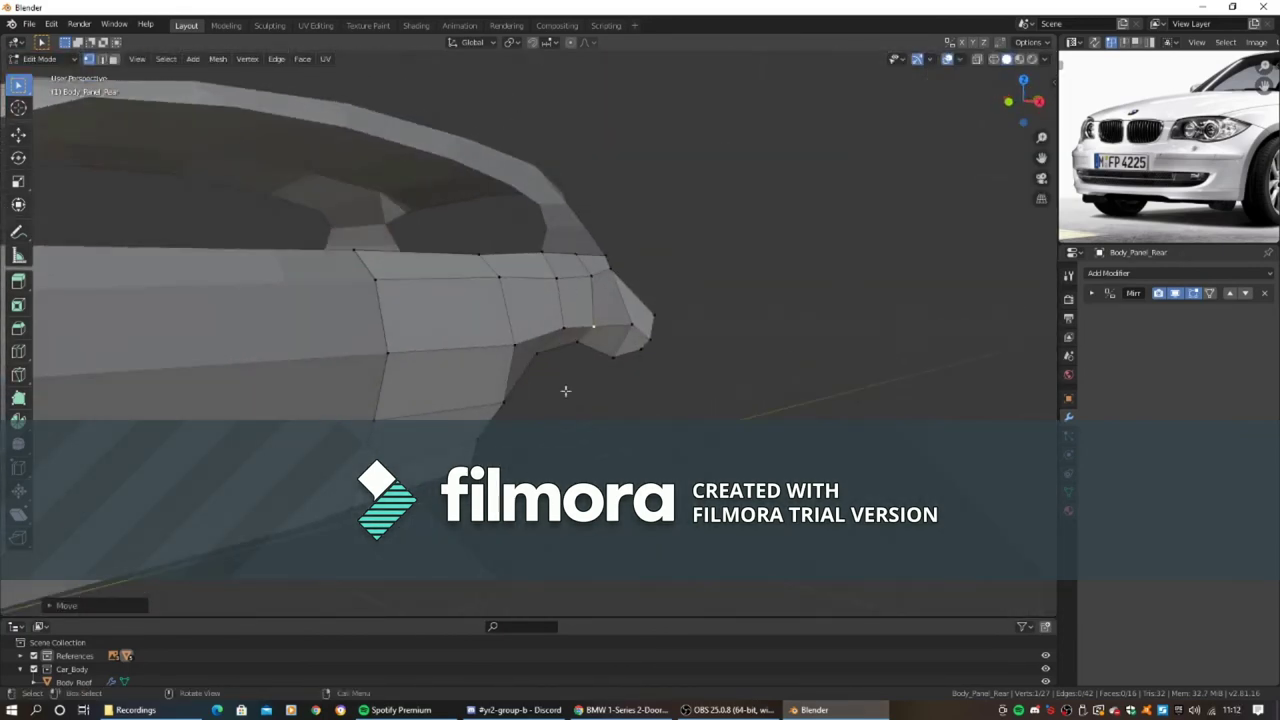
mouse_move(565, 391)
middle_down()
mouse_move(694, 400)
mouse_move(600, 300)
middle_up()
- Move the selected vertices along X in Front view, then slide another vertex in Top view
key(KP_1)
key(g)
key(x)
click(648, 423)
key(KP_7)
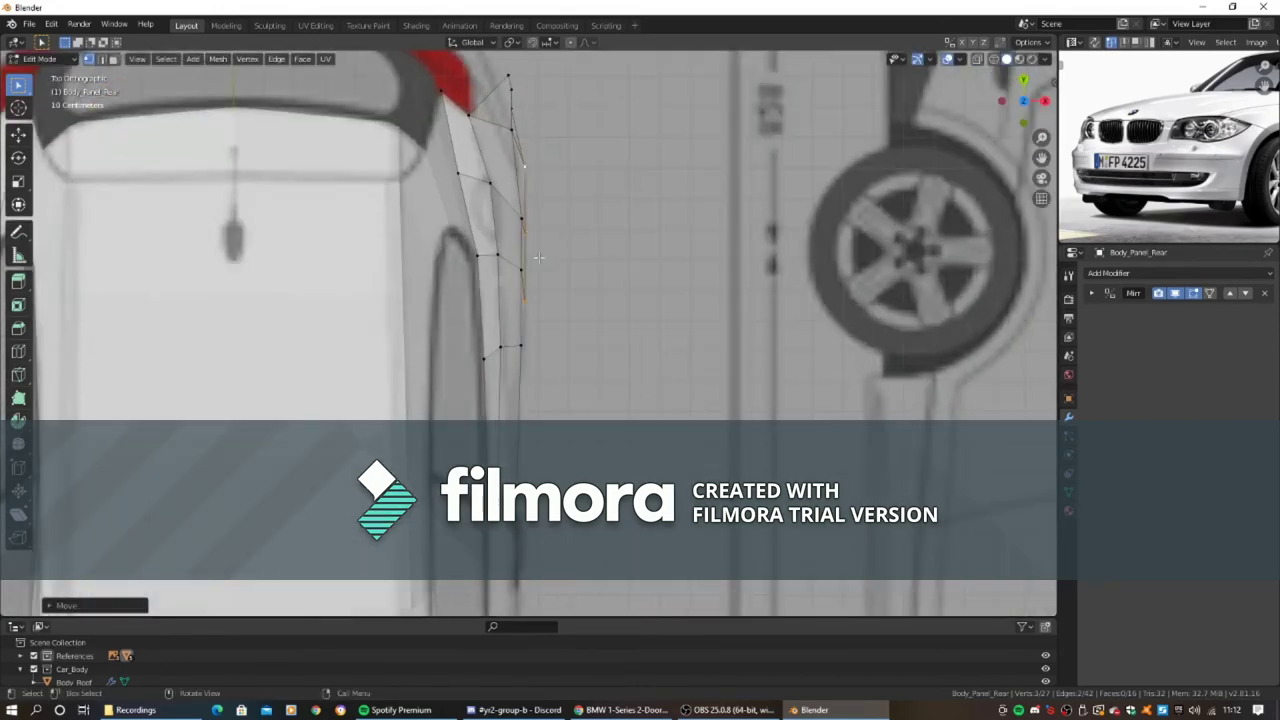
shift+middle_drag(529, 195, 529, 222)
key(shift+v)
click(530, 253)
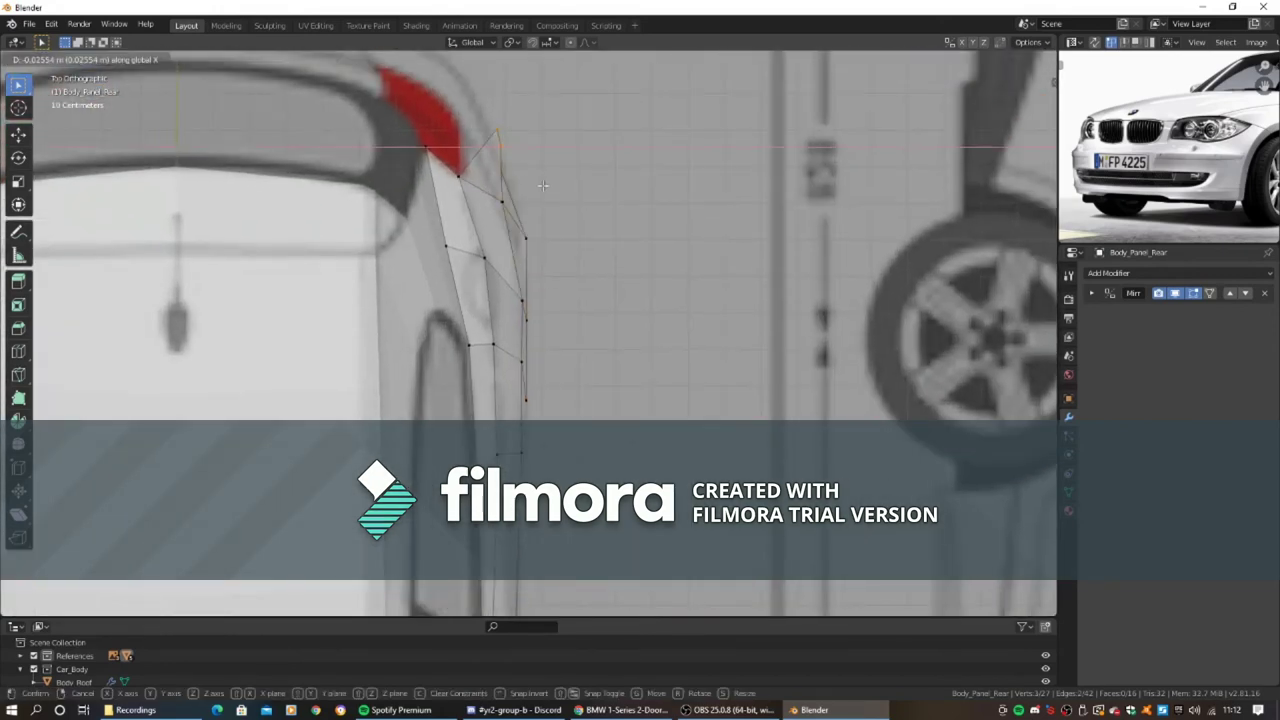
- Finish the vertex slide in the side view and check the whole car body
middle_drag(589, 215, 603, 337)
key(KP_3)
click(736, 298)
scroll(737, 291, up, 1)
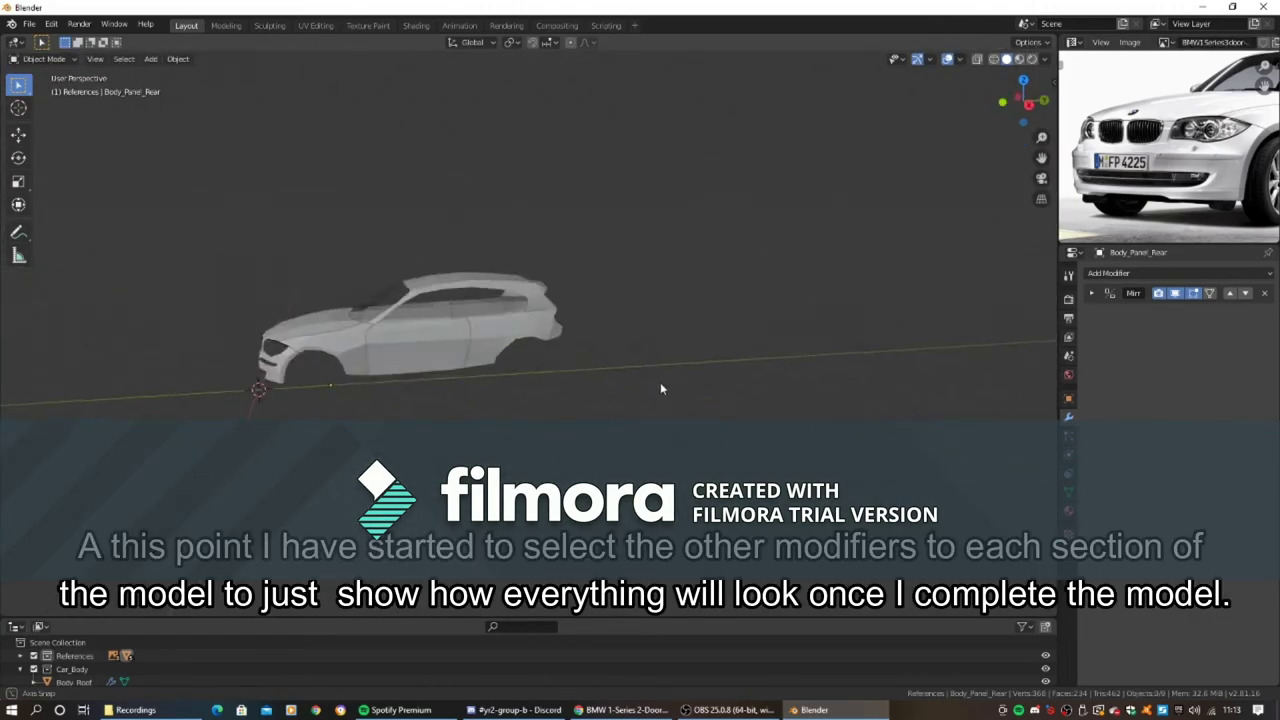
mouse_move(660, 382)
middle_down()
mouse_move(626, 352)
mouse_move(412, 386)
mouse_move(601, 406)
middle_up()
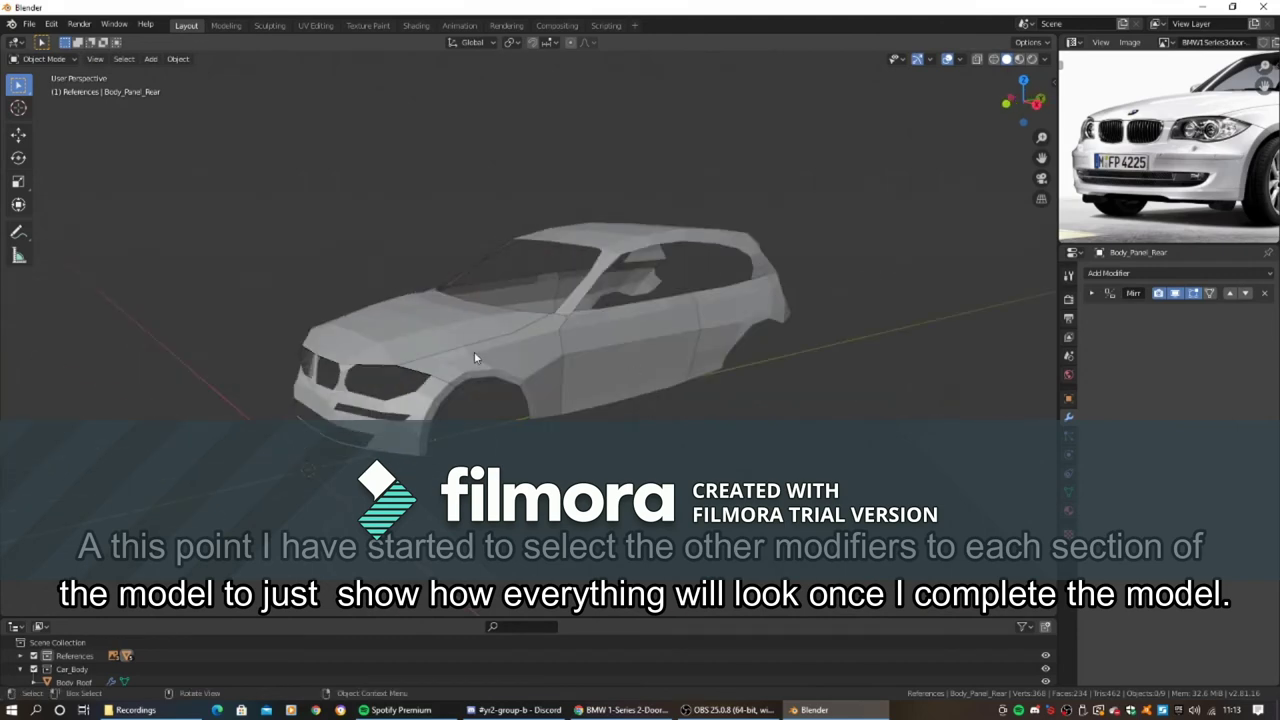
click(1108, 273)
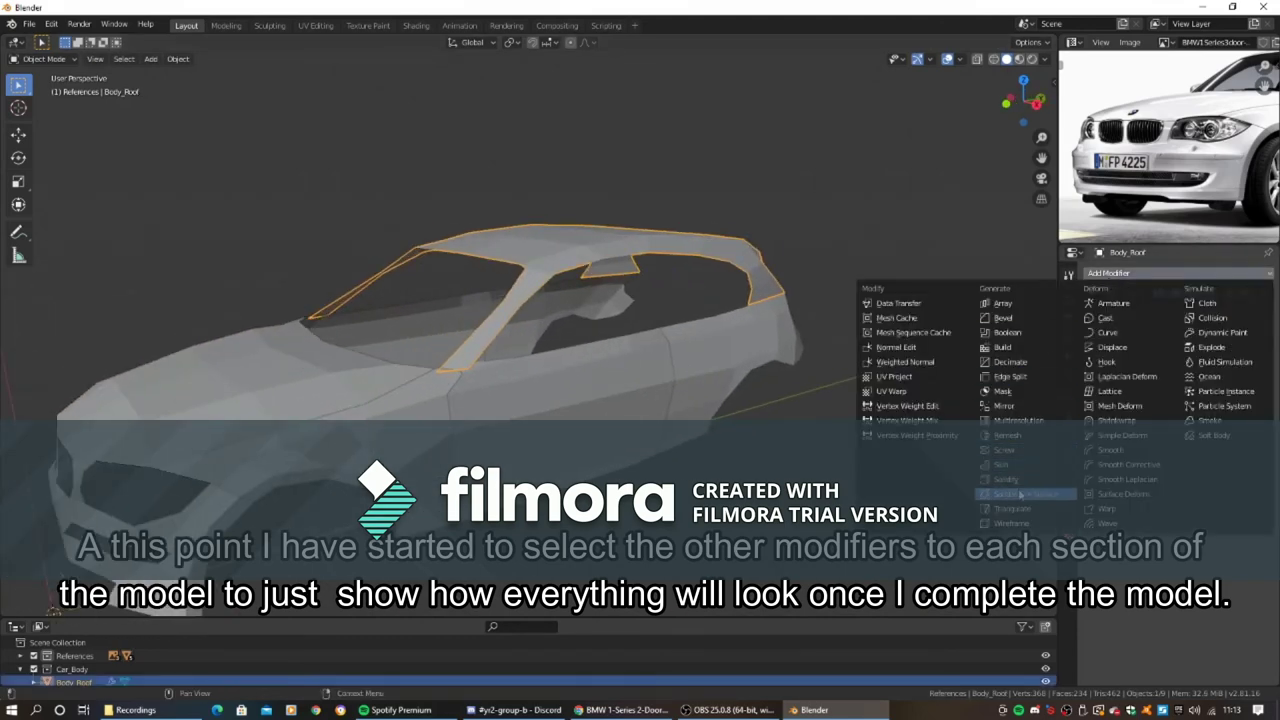
- Add Subdivision Surface and Solidify modifiers to the roof and adjust its shell thickness
click(1020, 494)
click(1108, 273)
click(1006, 479)
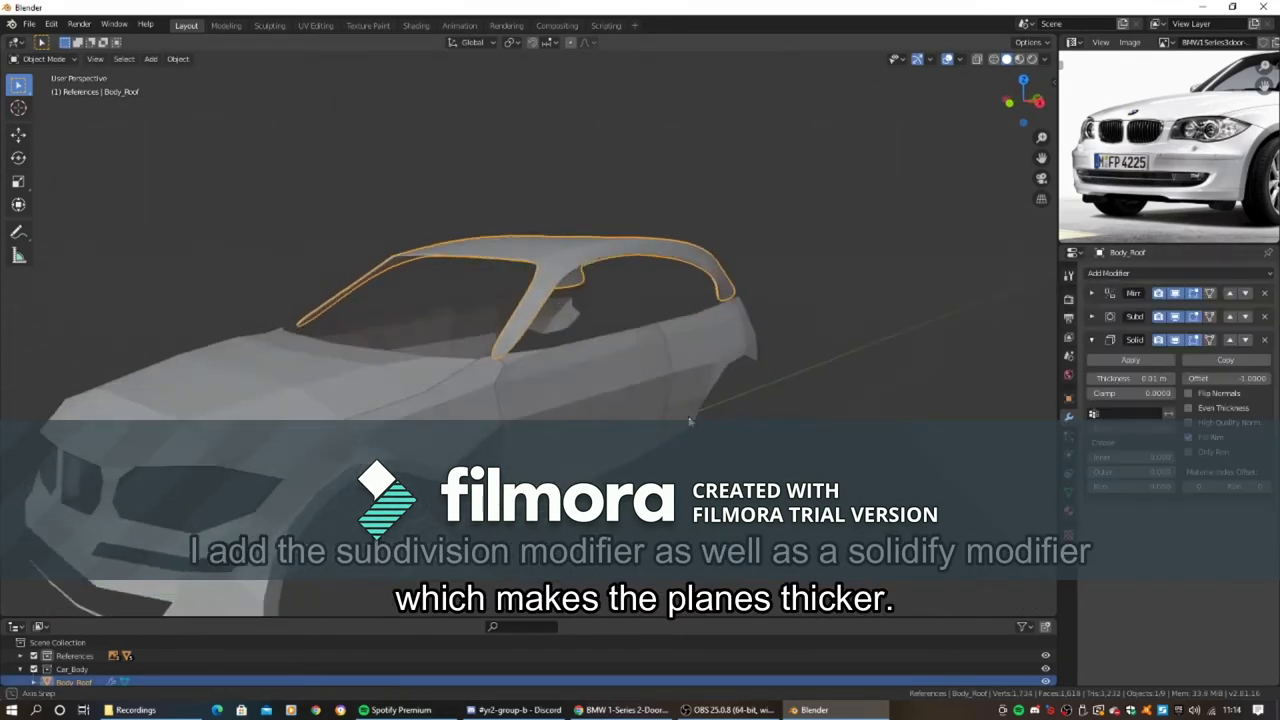
scroll(689, 421, up, 2)
drag(1140, 379, 1173, 382)
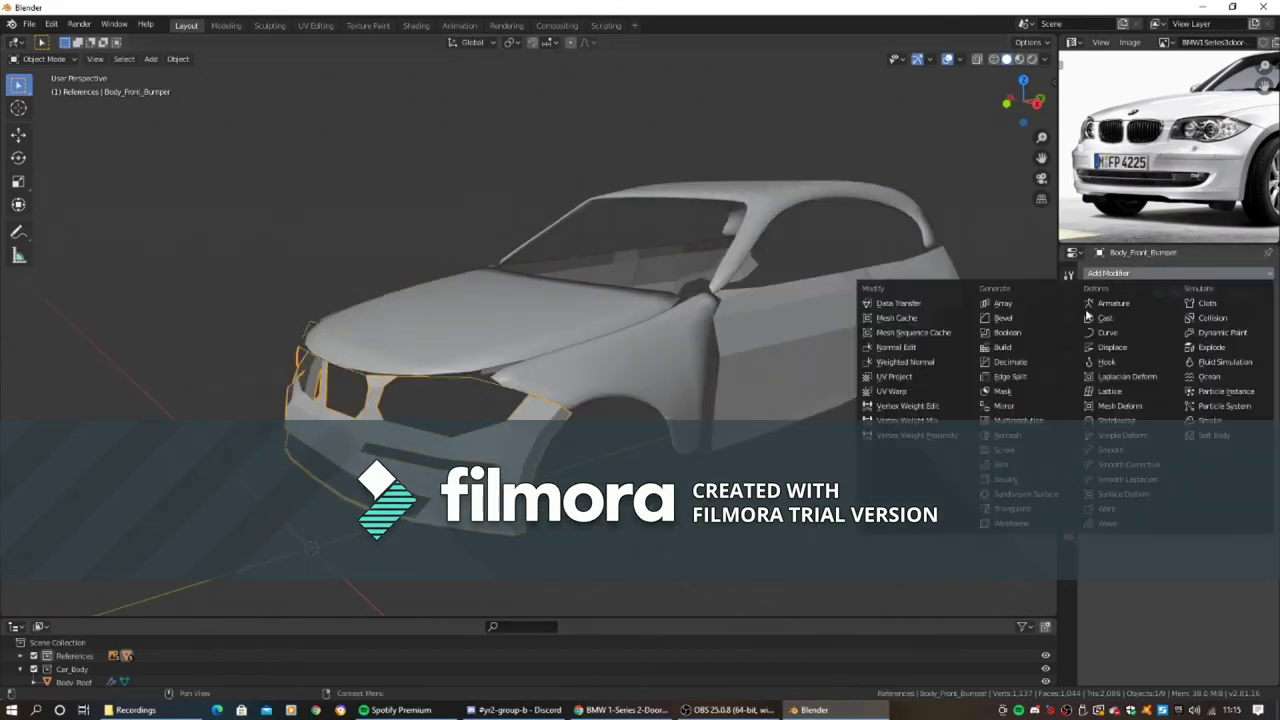
- Give the front bumper a 0.013 m Solidify modifier, then select the doors and rear panel
click(1005, 479)
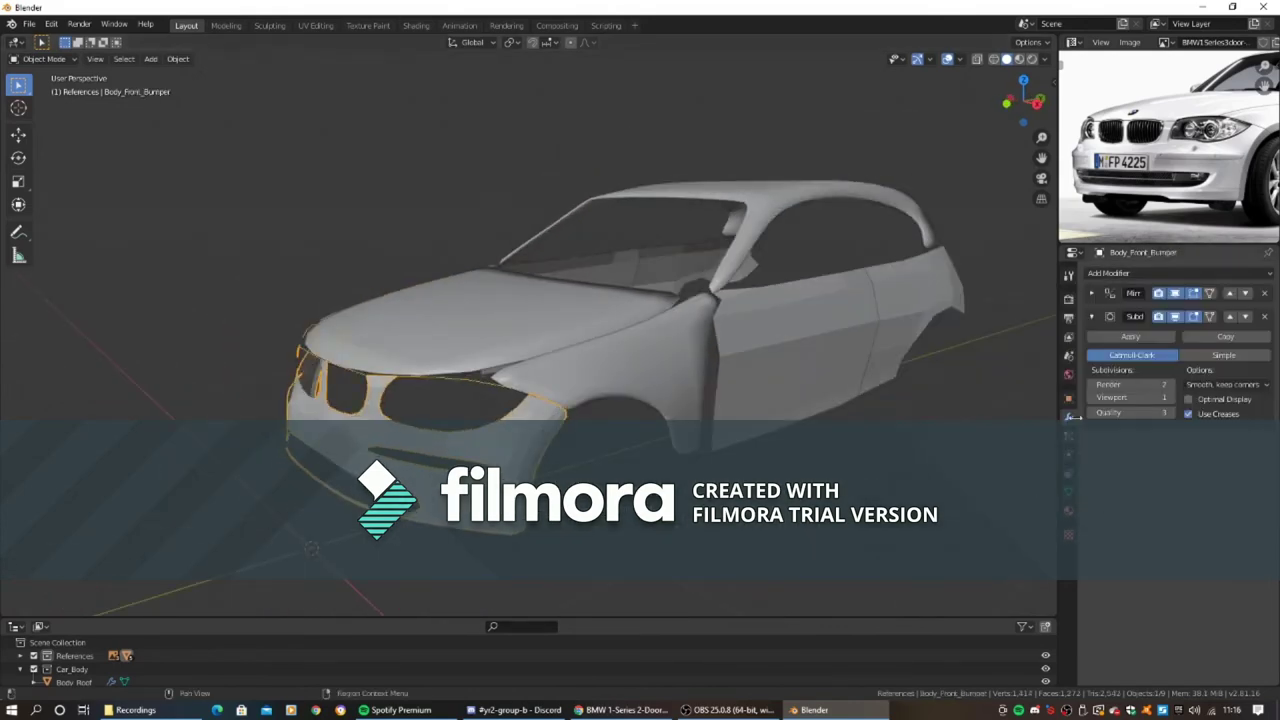
text(0.013)
key(Return)
mouse_move(520, 300)
middle_down()
mouse_move(600, 300)
mouse_move(540, 300)
mouse_move(600, 380)
middle_up()
scroll(608, 390, up, 3)
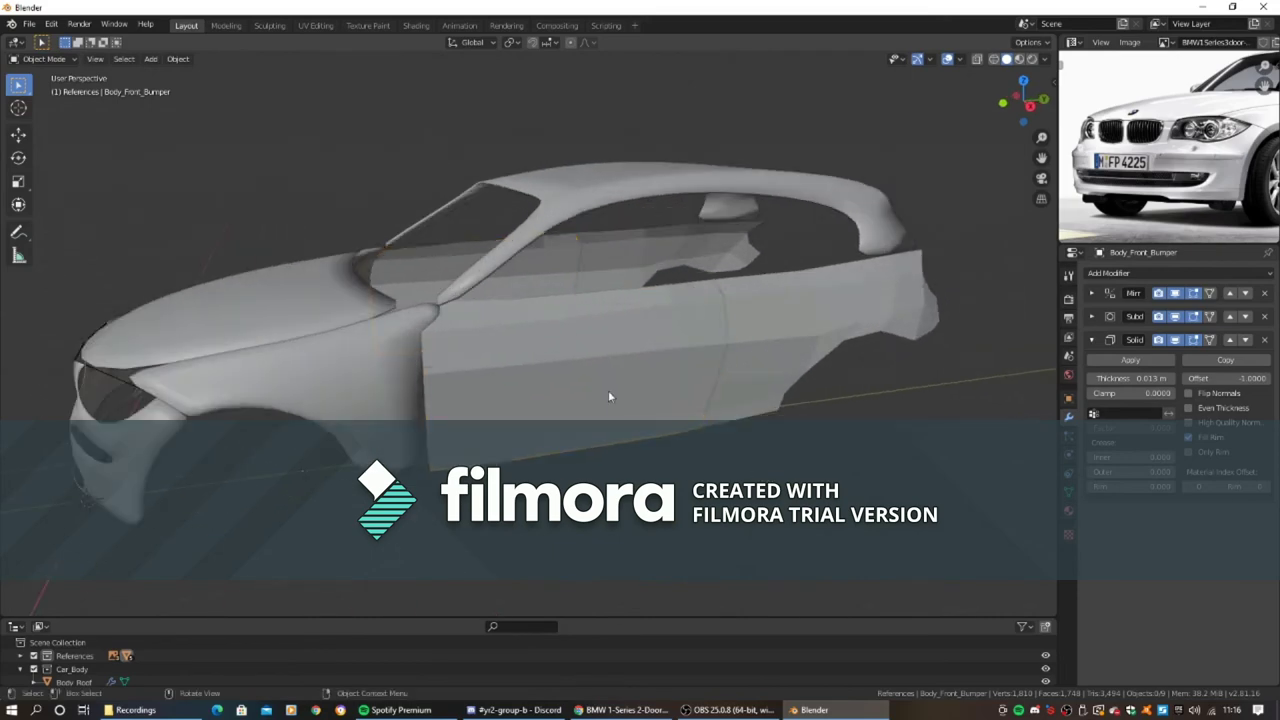
click(608, 390)
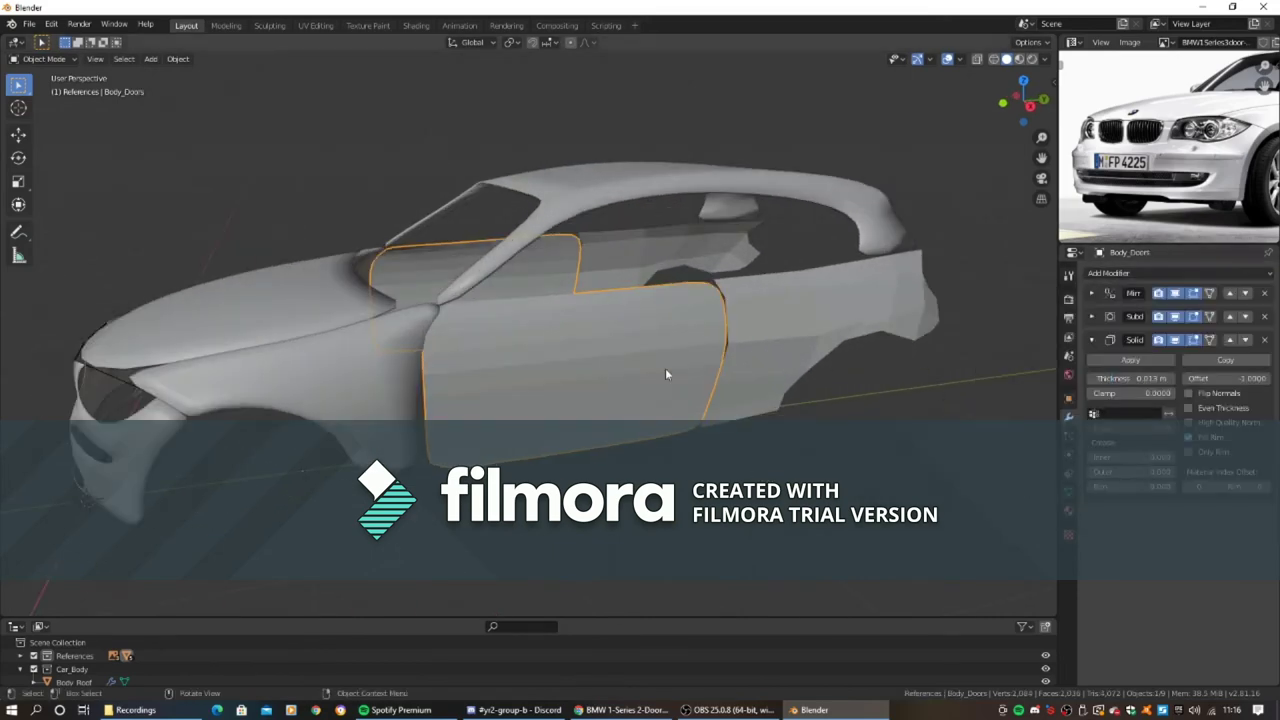
click(880, 330)
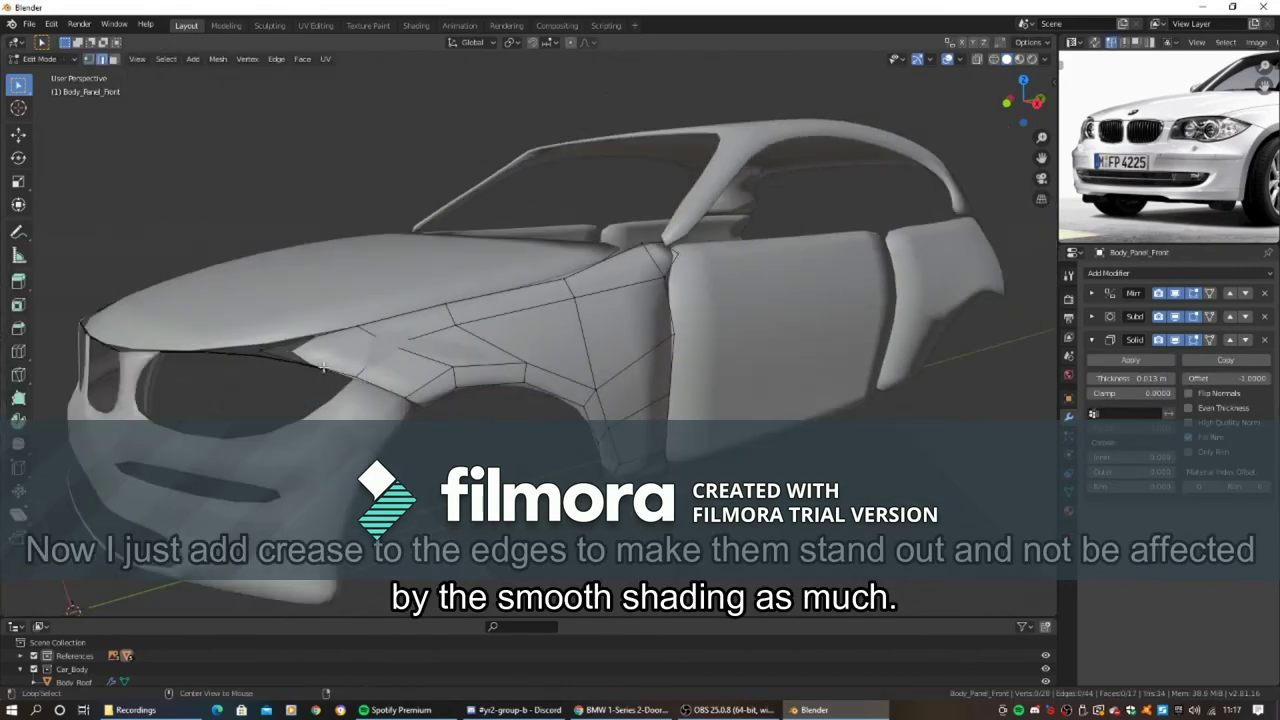
- Select the bumper's top edge loop and give it a full crease of 1
ctrl+click(673, 250)
middle_drag(673, 250, 591, 458)
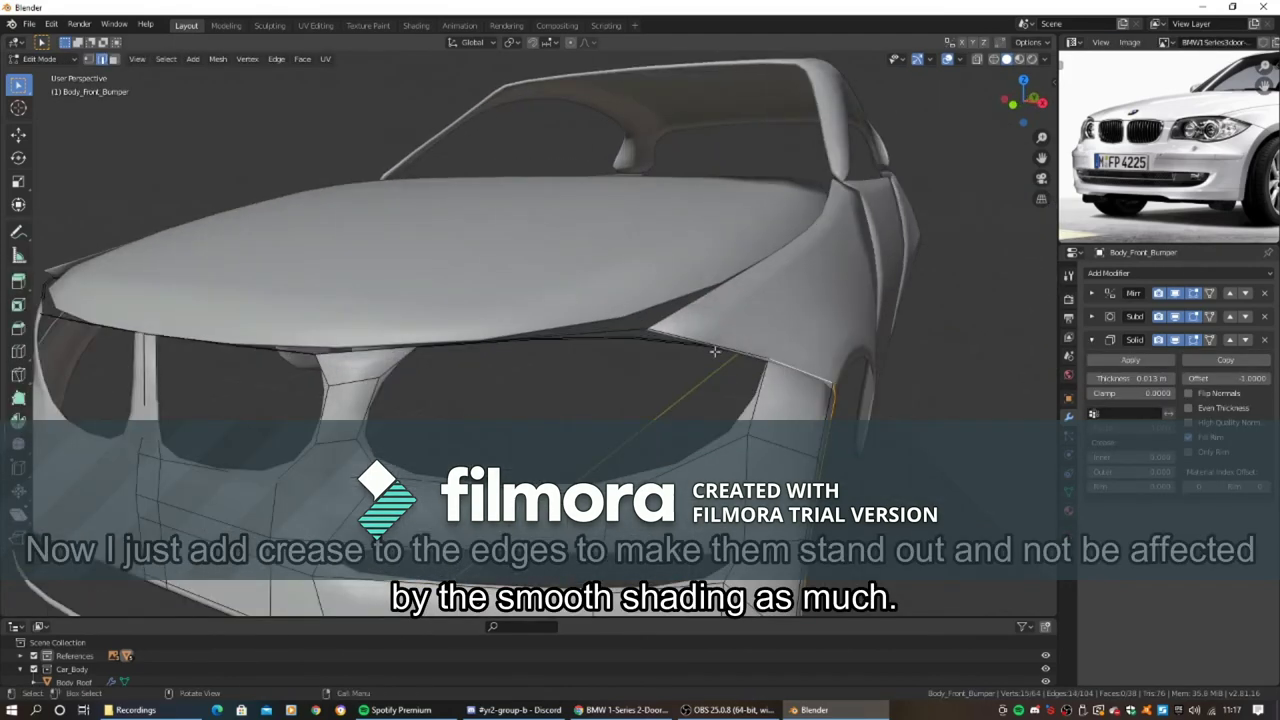
ctrl+click(172, 335)
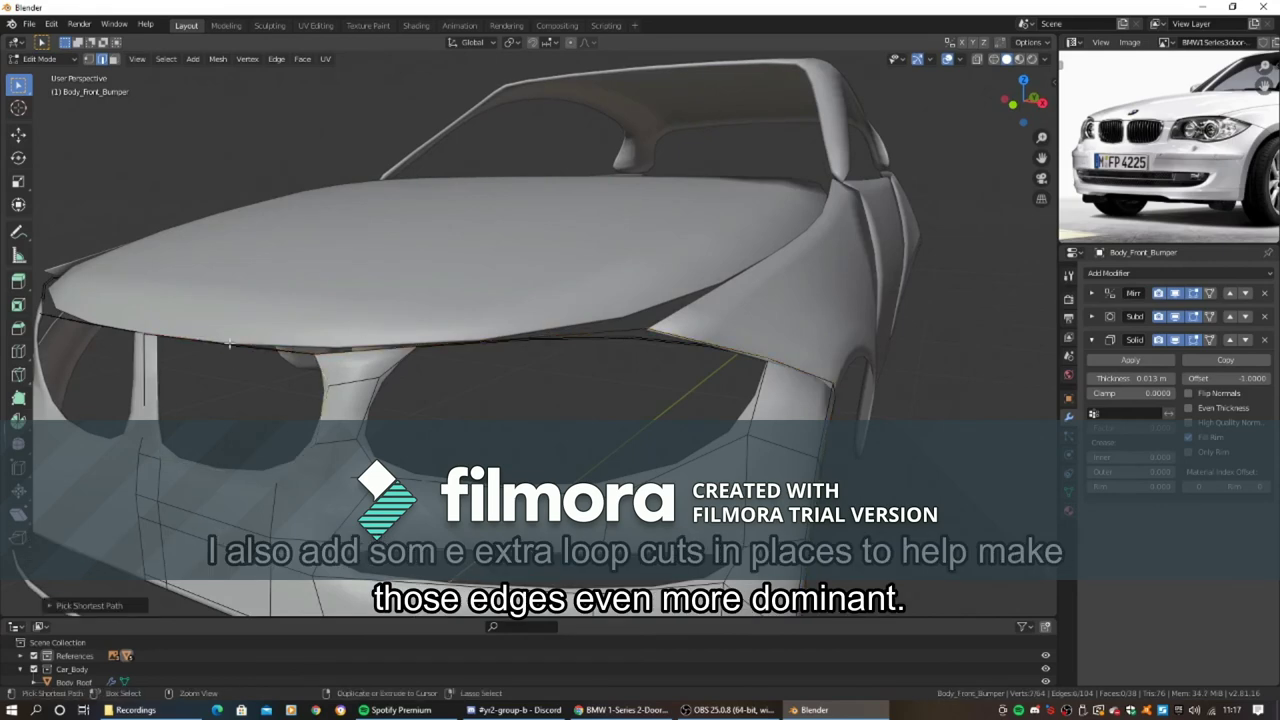
scroll(345, 393, down, 2)
key(1)
key(Return)
scroll(354, 421, up, 2)
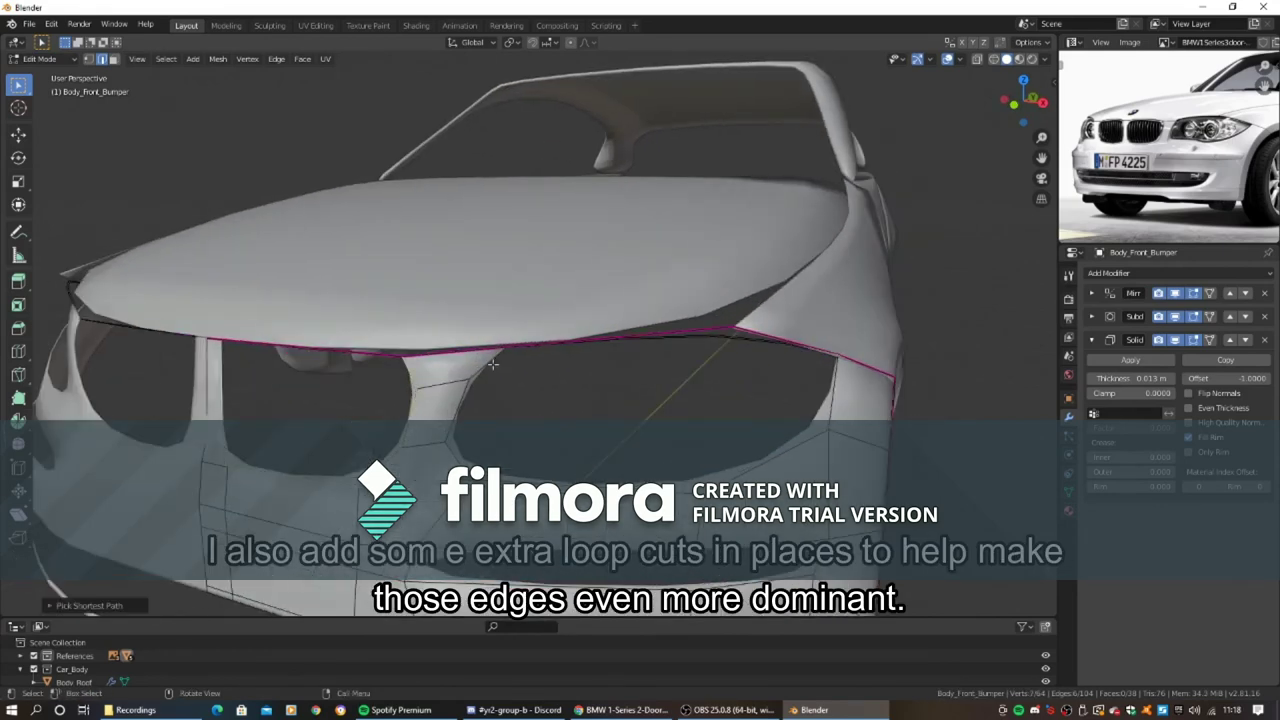
middle_drag(831, 385, 831, 280)
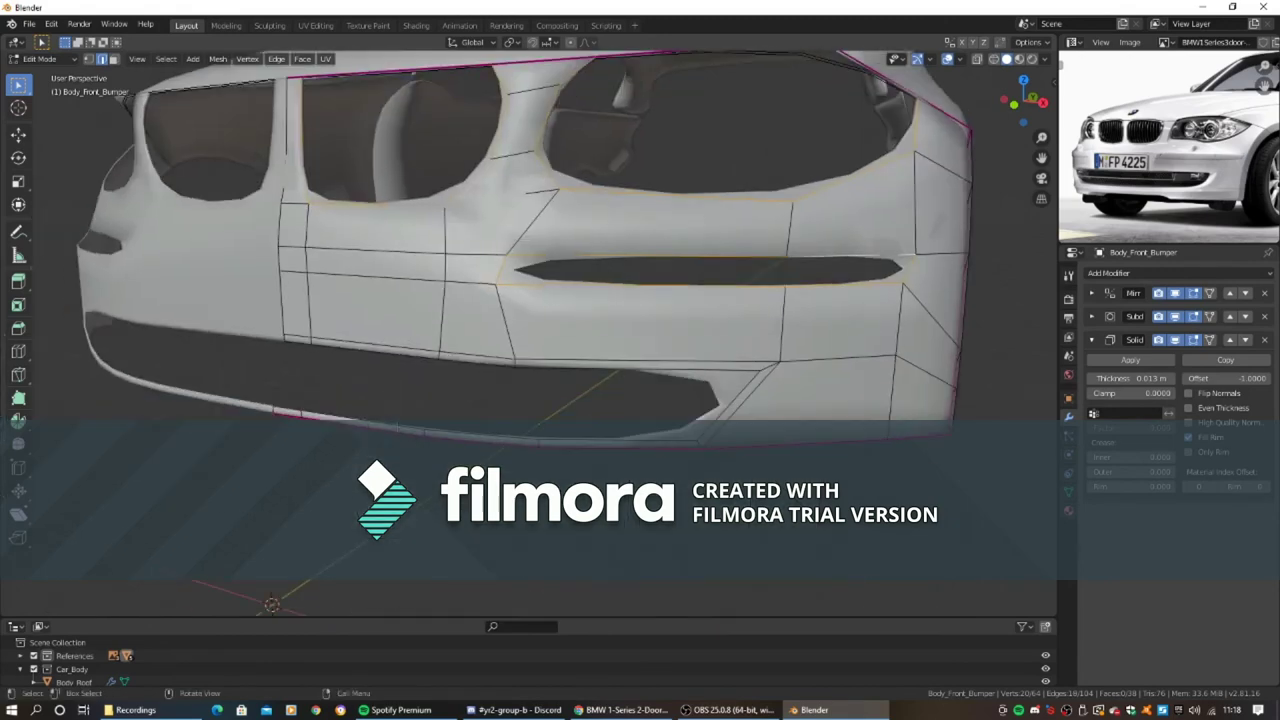
key(Escape)
scroll(297, 362, down, 3)
key(Tab)
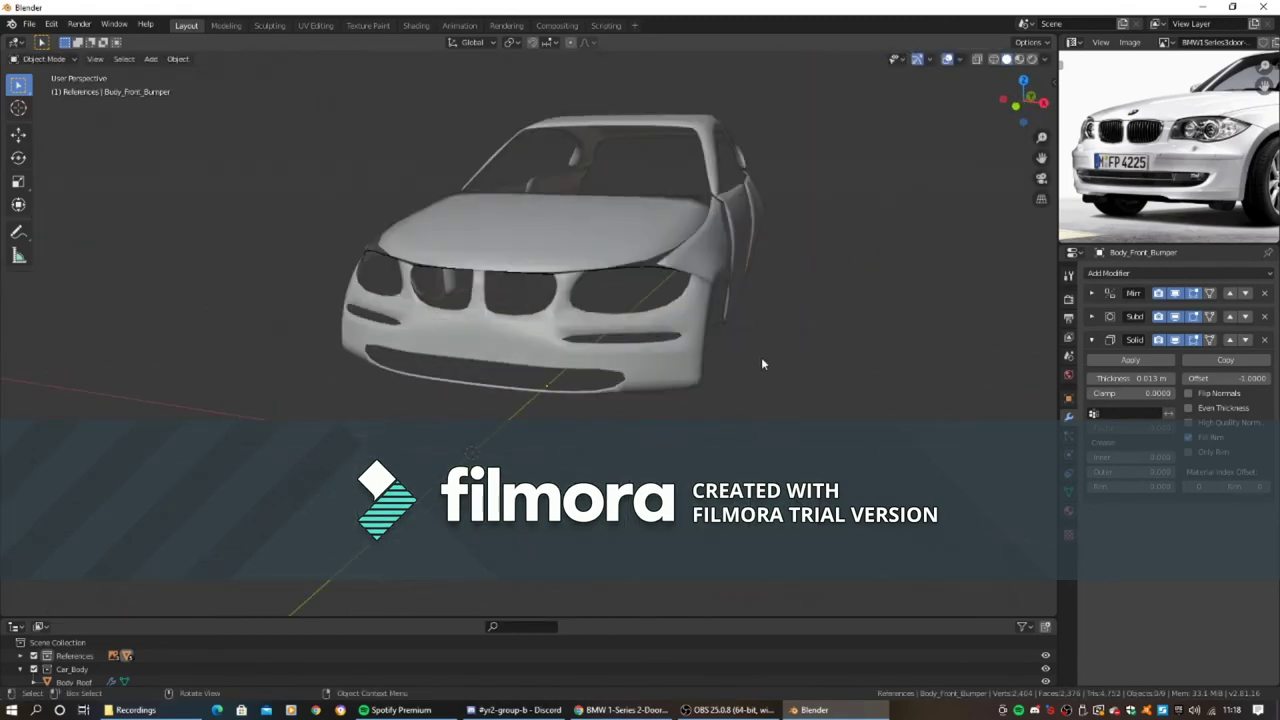
- Edit the bonnet mesh and review its outline edges from above
click(470, 235)
key(Tab)
scroll(470, 235, up, 3)
middle_drag(470, 235, 387, 356)
scroll(645, 385, down, 2)
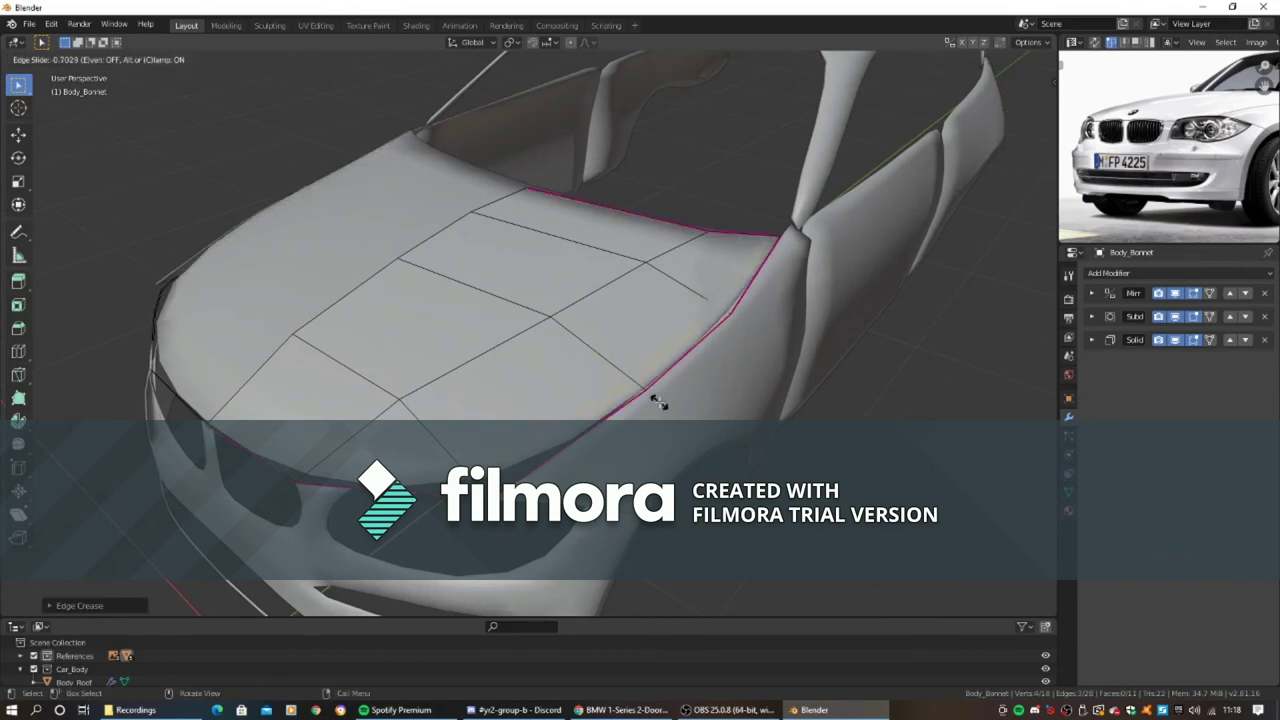
key(Tab)
scroll(600, 380, down, 4)
- Select the roof and review its mesh in Edit Mode from the car side
middle_drag(566, 367, 522, 218)
click(522, 218)
key(Tab)
scroll(501, 178, up, 2)
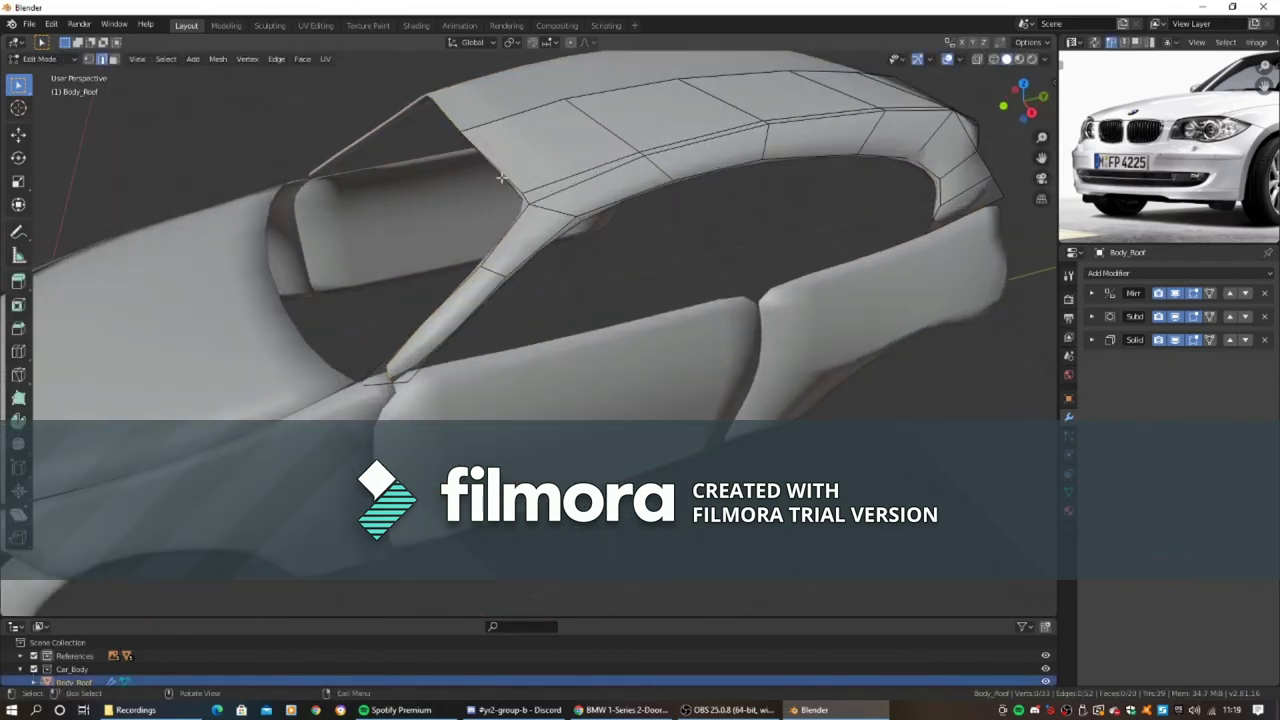
scroll(699, 217, down, 2)
middle_drag(699, 217, 680, 337)
key(Tab)
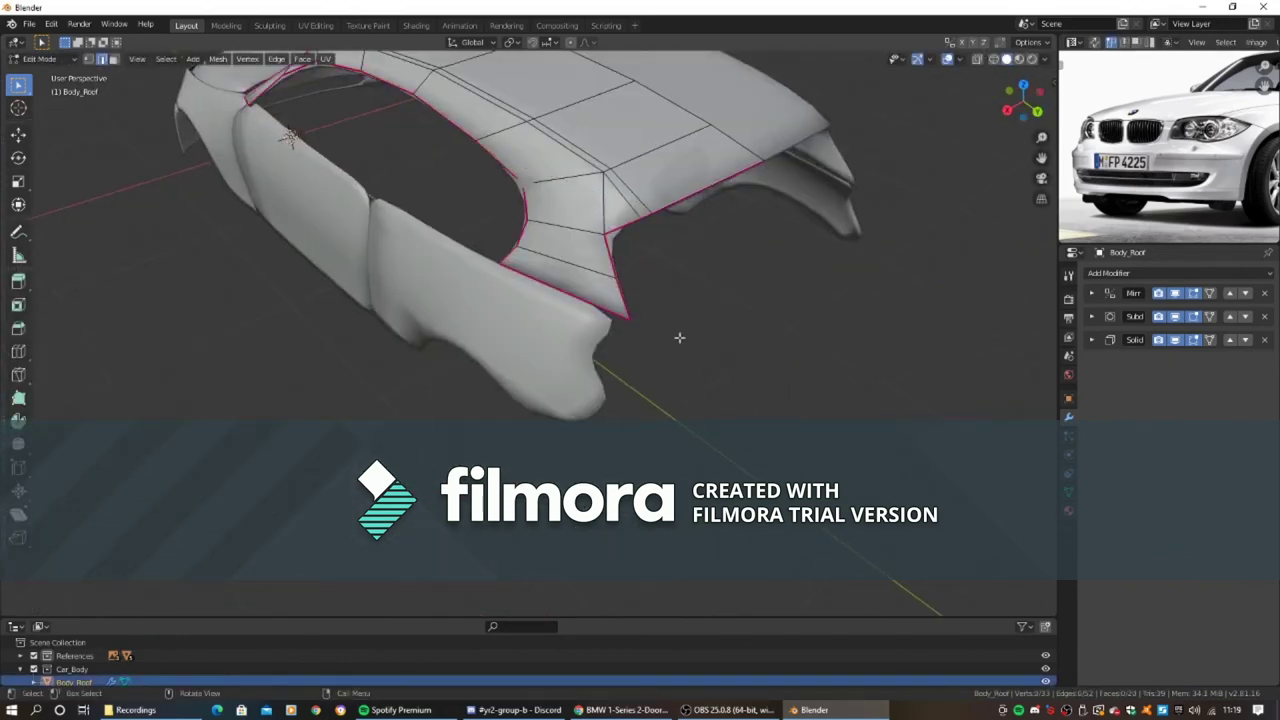
scroll(680, 337, down, 3)
key(Tab)
scroll(600, 310, up, 4)
- Add an edge loop on the roof's rear pillar and slide it into place
middle_drag(631, 380, 631, 289)
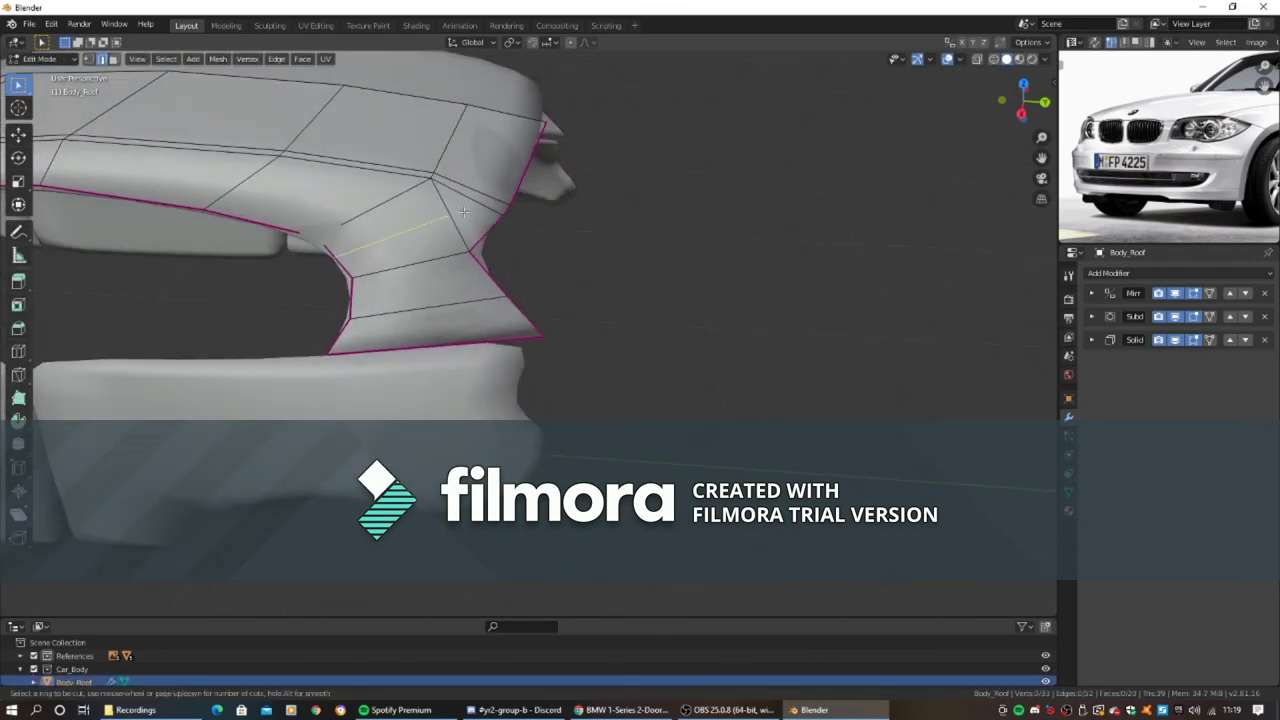
key(Tab)
key(Tab)
scroll(631, 289, down, 3)
scroll(442, 306, up, 3)
key(g)
key(g)
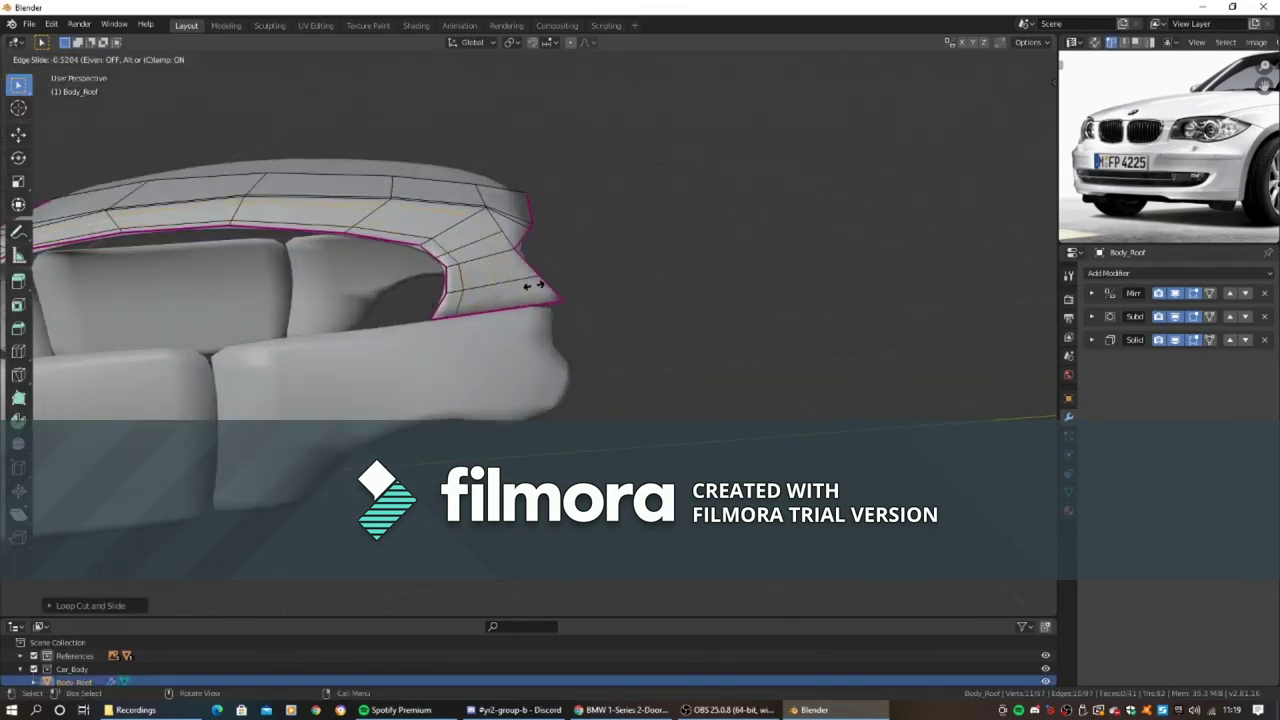
click(530, 285)
key(Tab)
scroll(610, 342, down, 3)
click(620, 350)
scroll(630, 354, up, 3)
key(Tab)
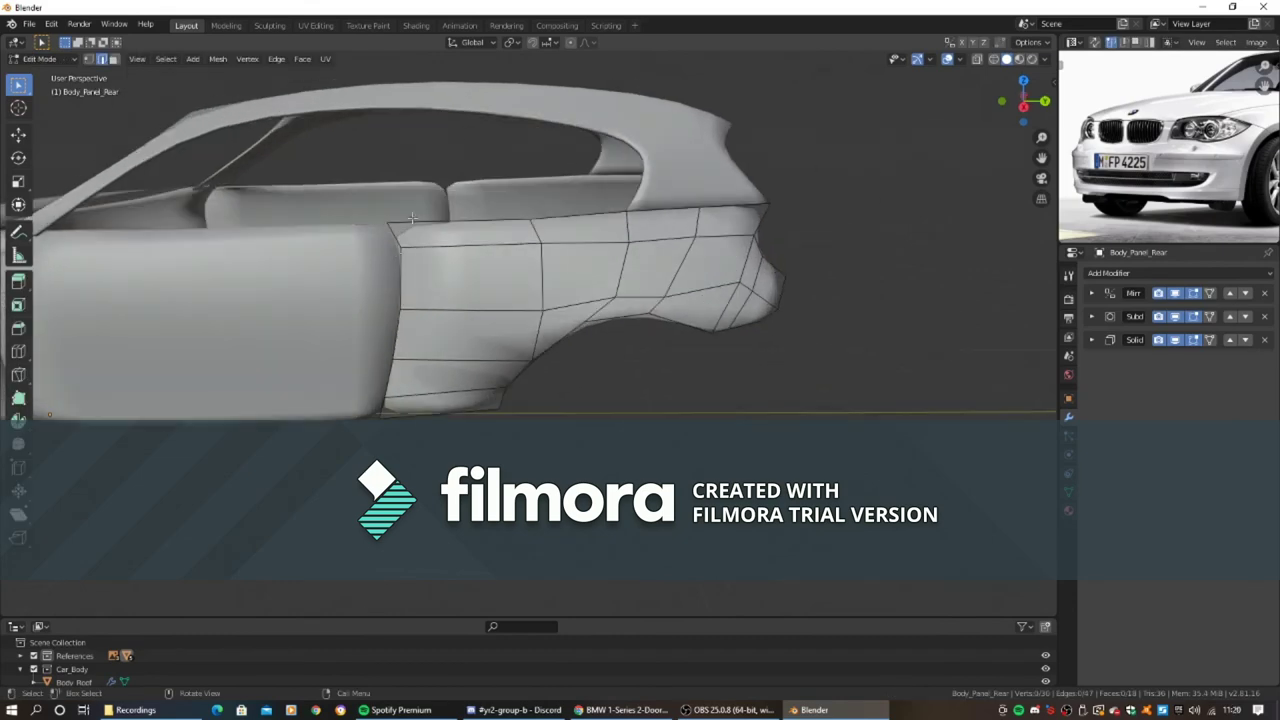
- Add a new edge loop across the rear panel and slide it into place
scroll(620, 310, down, 2)
scroll(560, 330, up, 4)
key(ctrl+r)
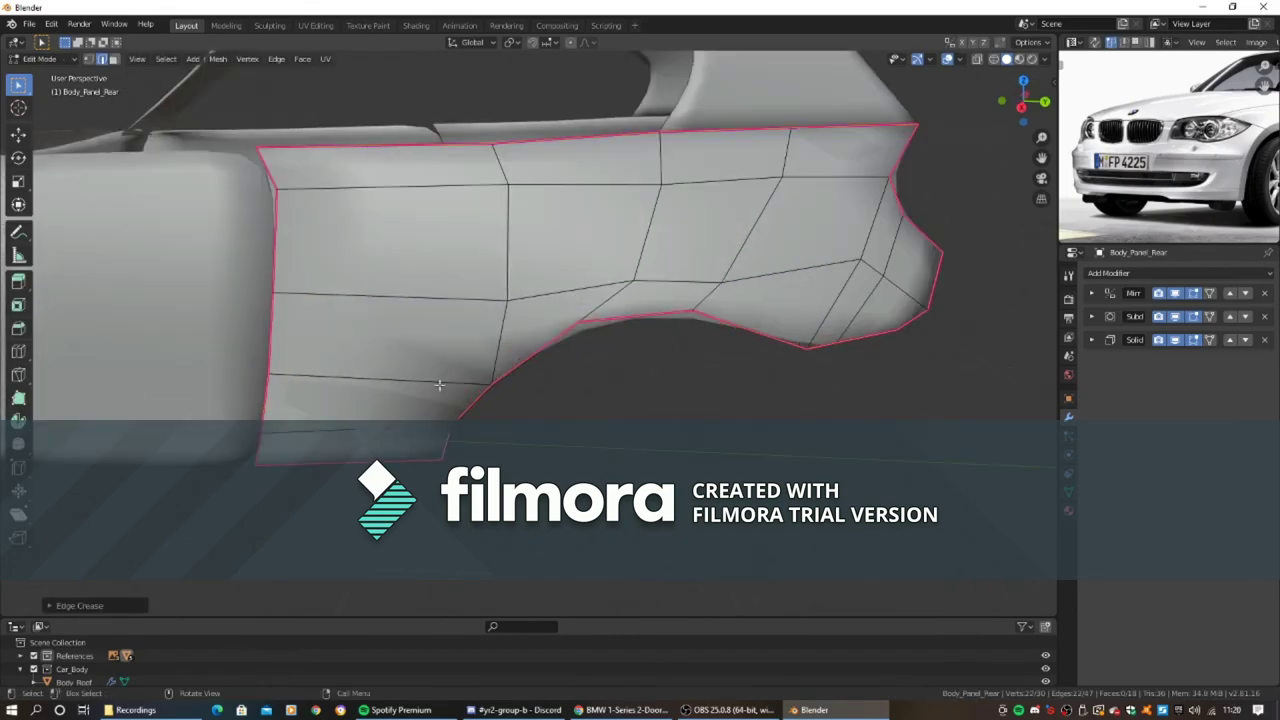
click(520, 330)
click(481, 371)
click(238, 313)
key(Tab)
- Inspect the door and front side panel meshes in Edit Mode, orbiting around the car's front
scroll(629, 371, down, 3)
click(420, 310)
scroll(250, 268, up, 4)
key(Tab)
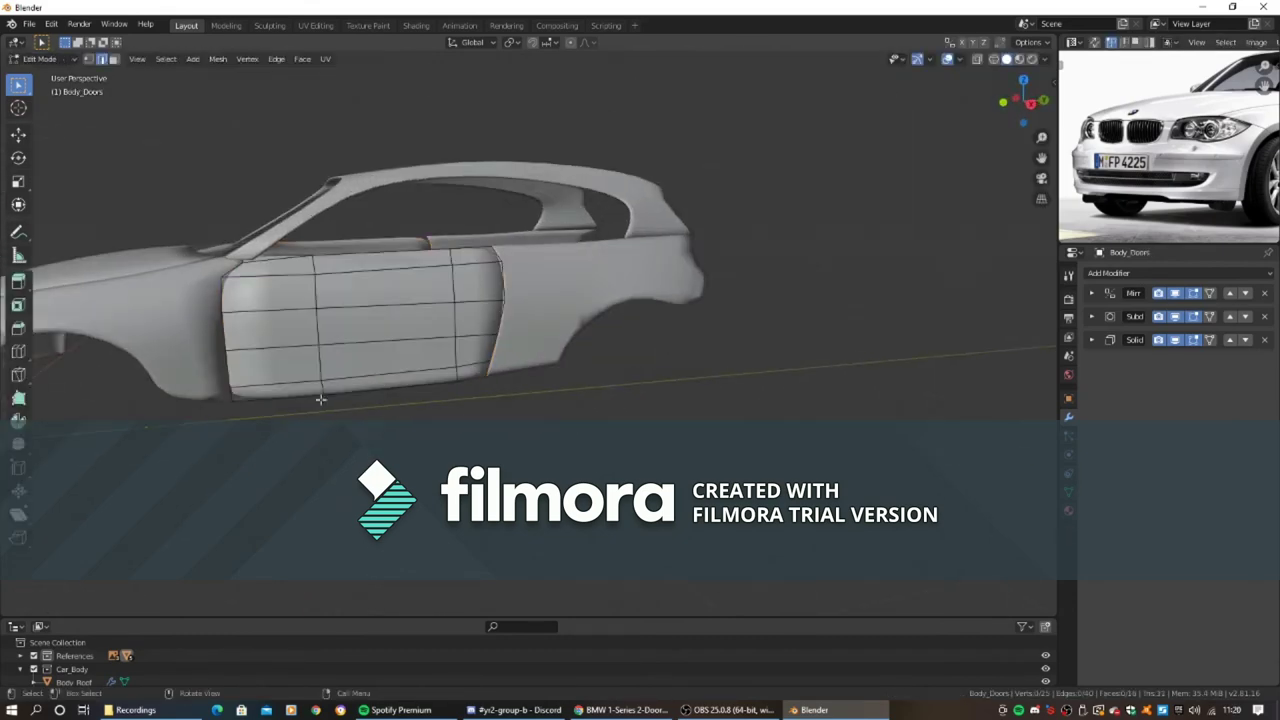
scroll(400, 300, up, 3)
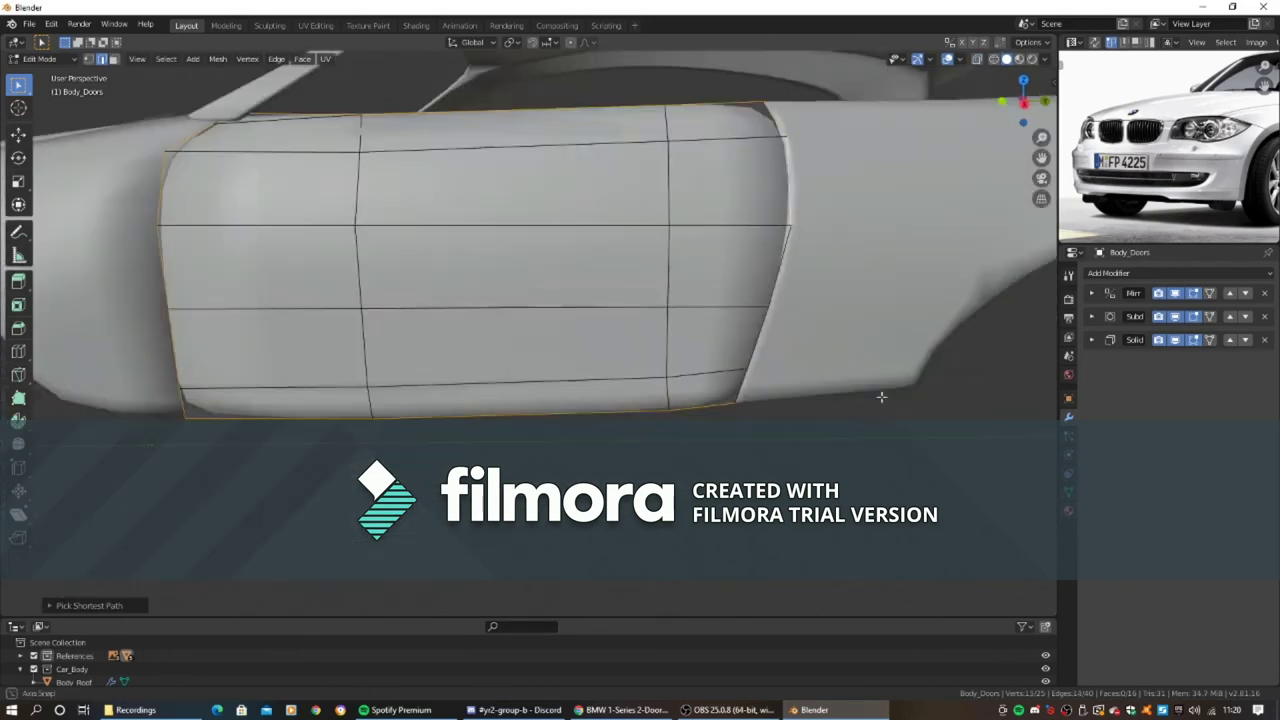
scroll(614, 380, down, 2)
key(Tab)
click(349, 409)
key(Tab)
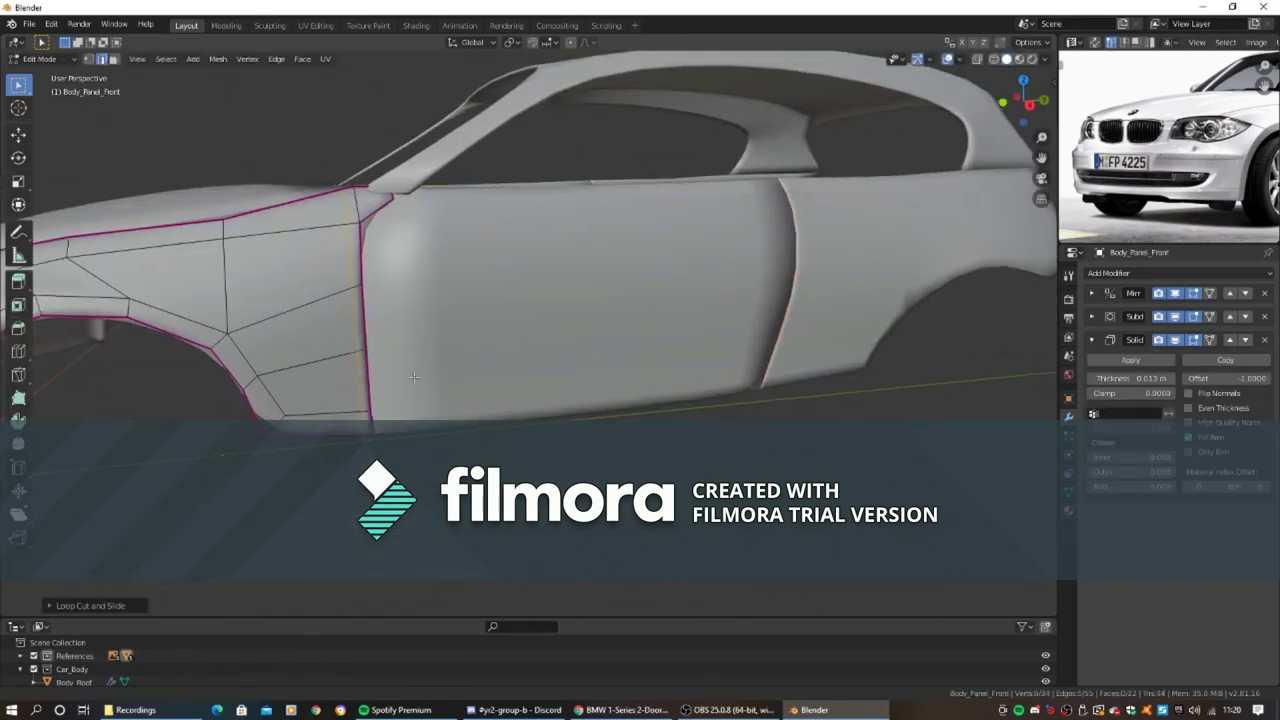
middle_drag(349, 408, 707, 362)
key(Tab)
- Slide the door's edge loop along the surface to tighten its shape
click(707, 362)
key(Tab)
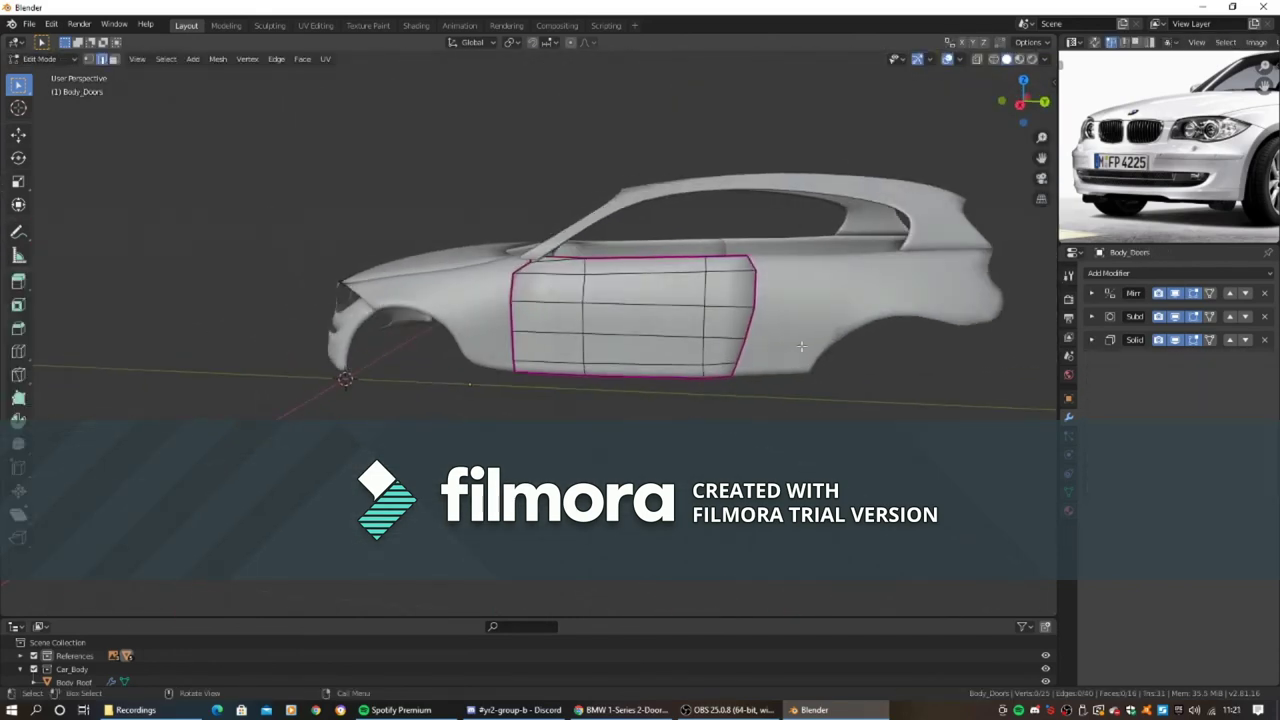
scroll(689, 357, up, 3)
key(g)
key(g)
click(857, 355)
key(Tab)
- Select the roof piece and briefly check its mesh in Edit Mode
scroll(857, 355, down, 4)
scroll(709, 323, up, 4)
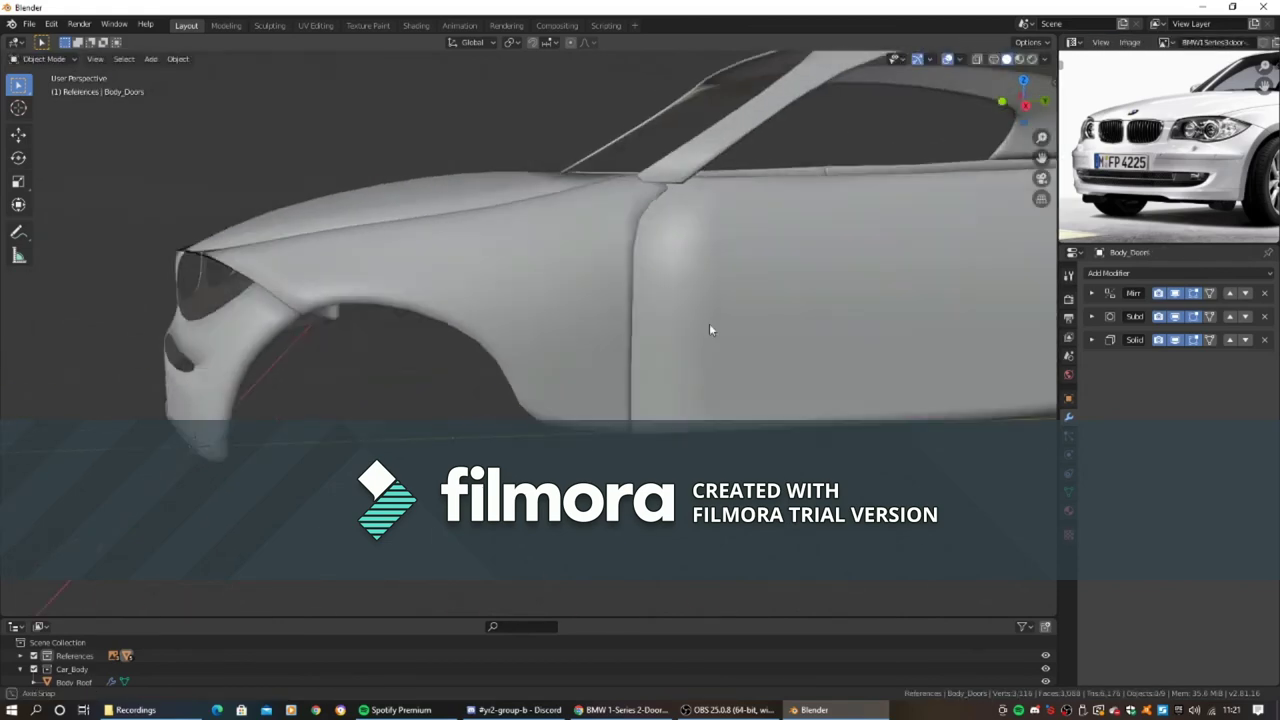
click(595, 290)
key(Tab)
key(Tab)
- Select a corner vertex of the front side panel and merge the corner vertices together
click(548, 318)
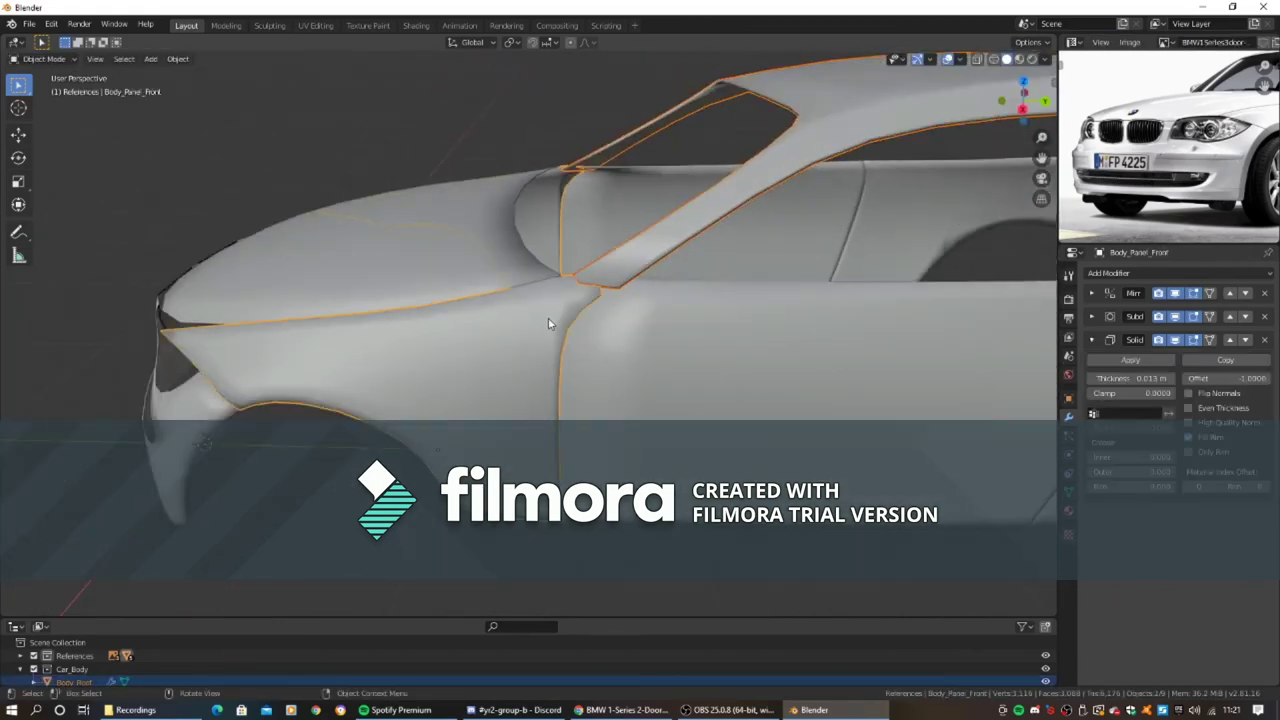
key(Tab)
middle_drag(548, 318, 614, 270)
click(614, 270)
scroll(614, 270, up, 2)
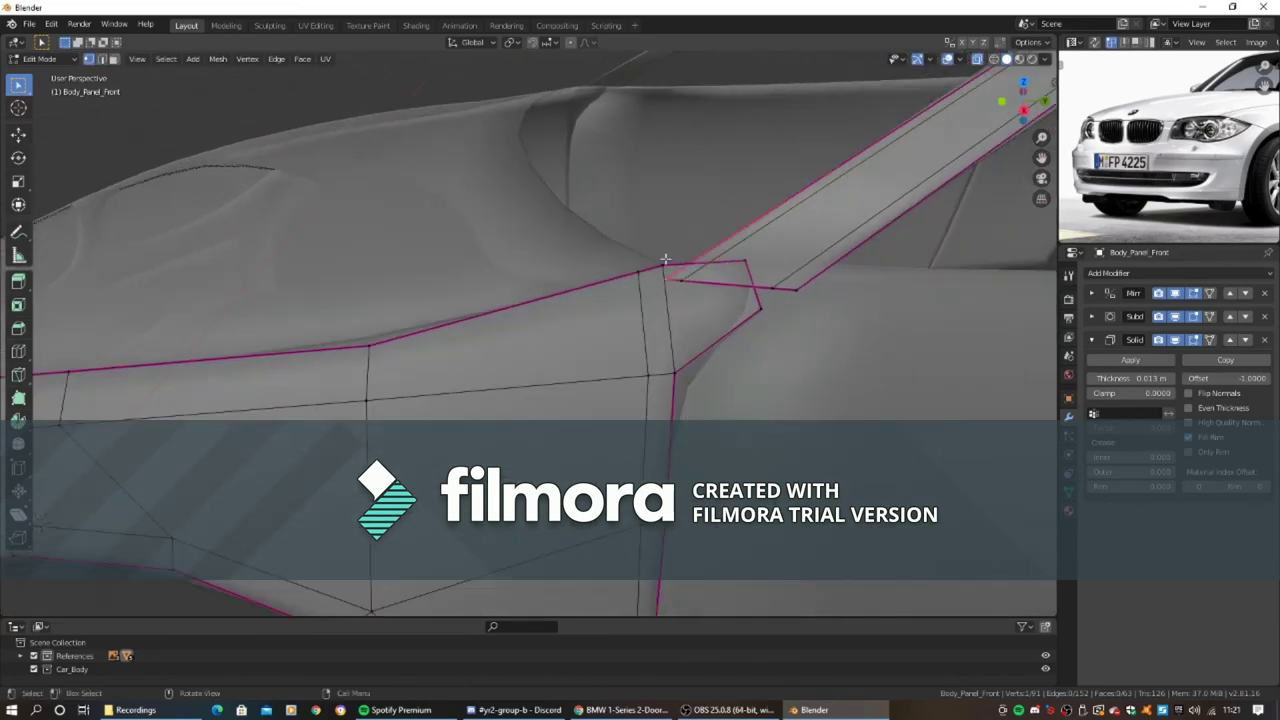
right_click(657, 343)
click(701, 307)
- Merge the remaining pillar-corner vertices at first, then delete the stray edges closing the gap
middle_drag(702, 307, 664, 297)
right_click(664, 297)
click(740, 343)
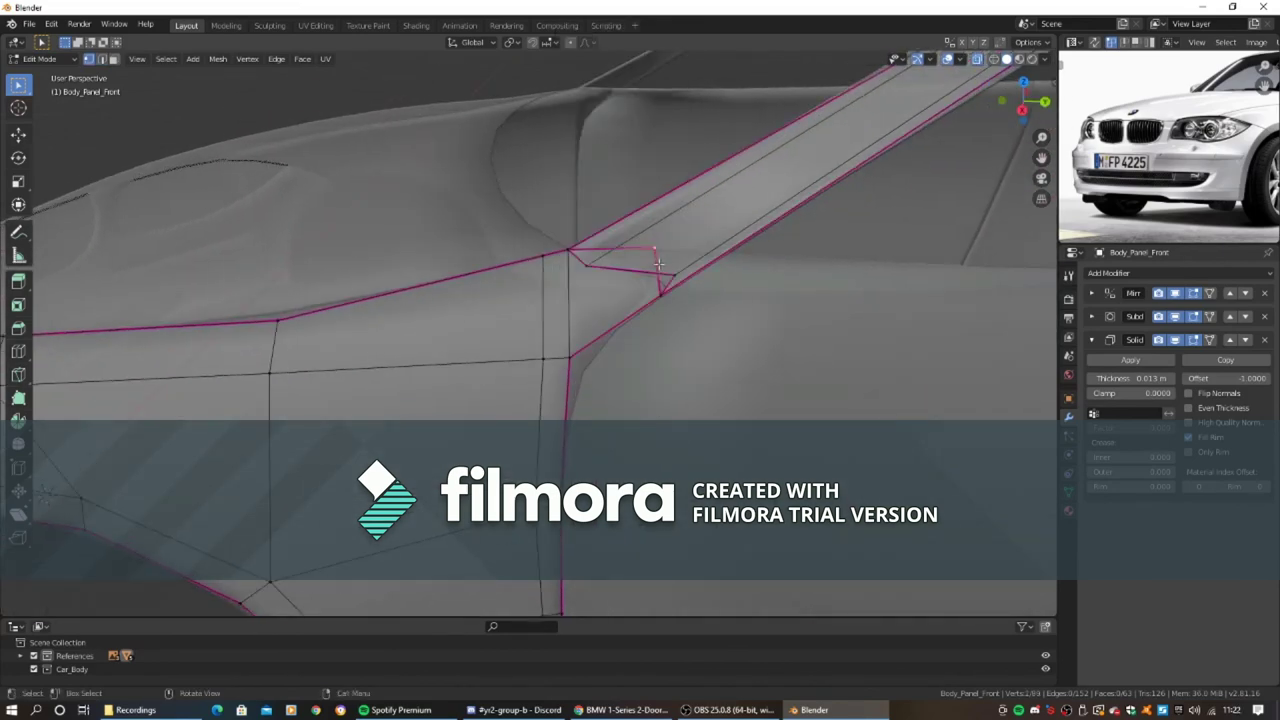
click(553, 273)
right_click(560, 330)
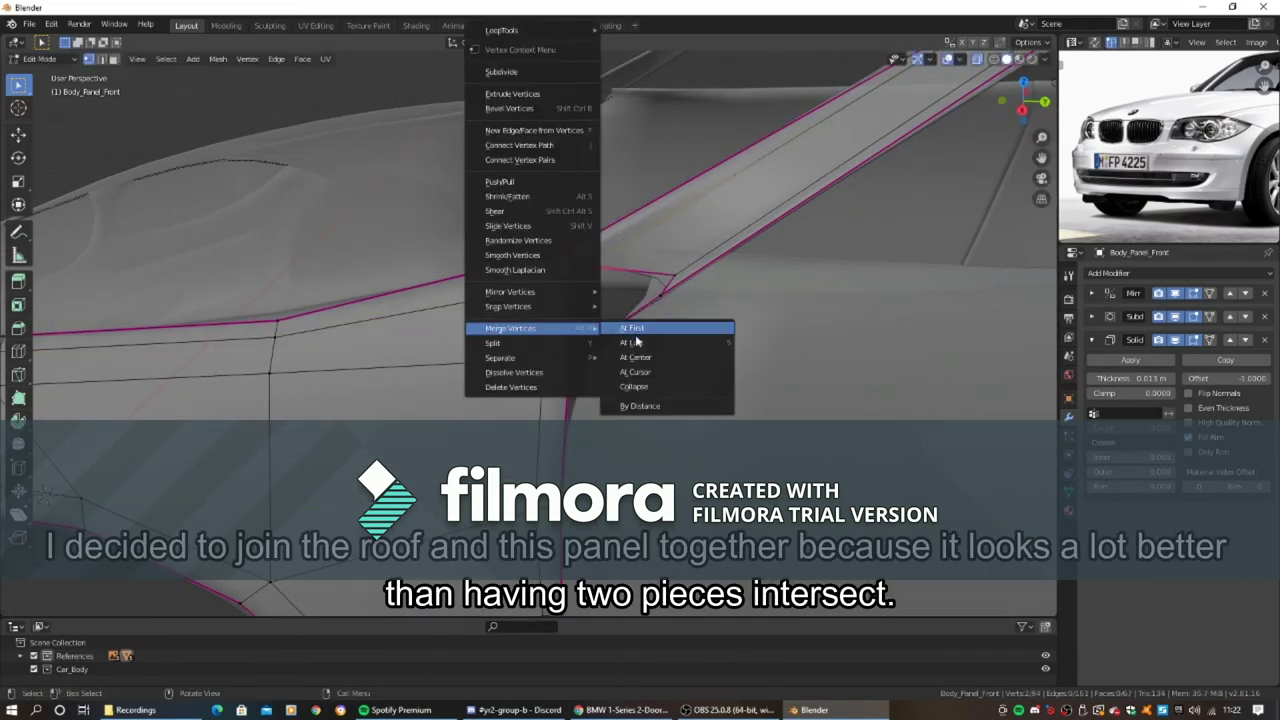
click(650, 333)
right_click(580, 348)
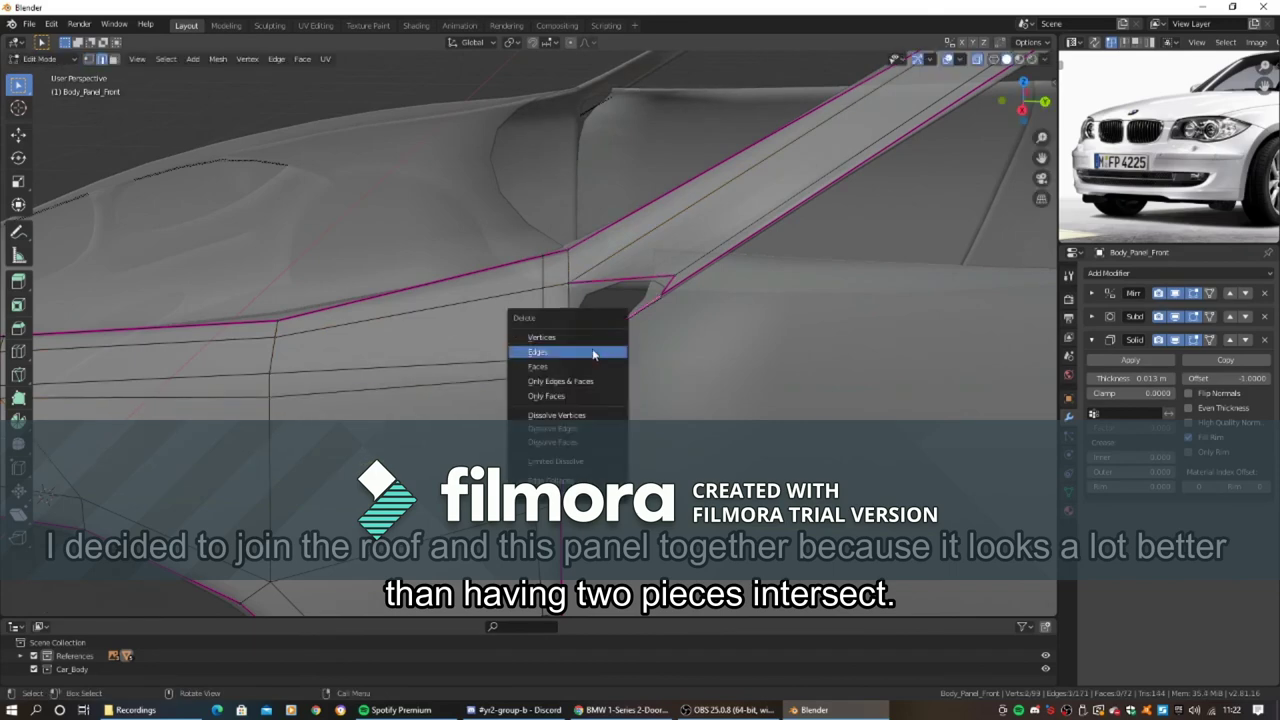
click(628, 383)
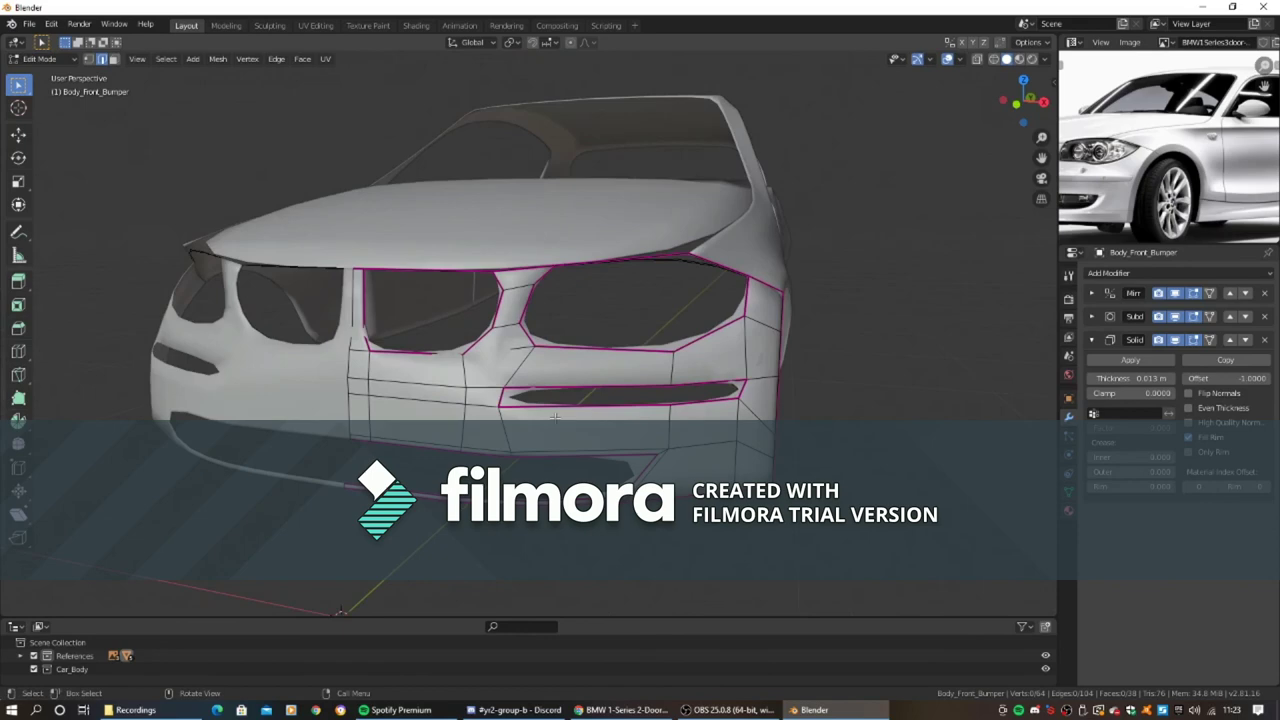
- Slide the rear panel's vertices to follow the wheel arch
scroll(555, 416, up, 3)
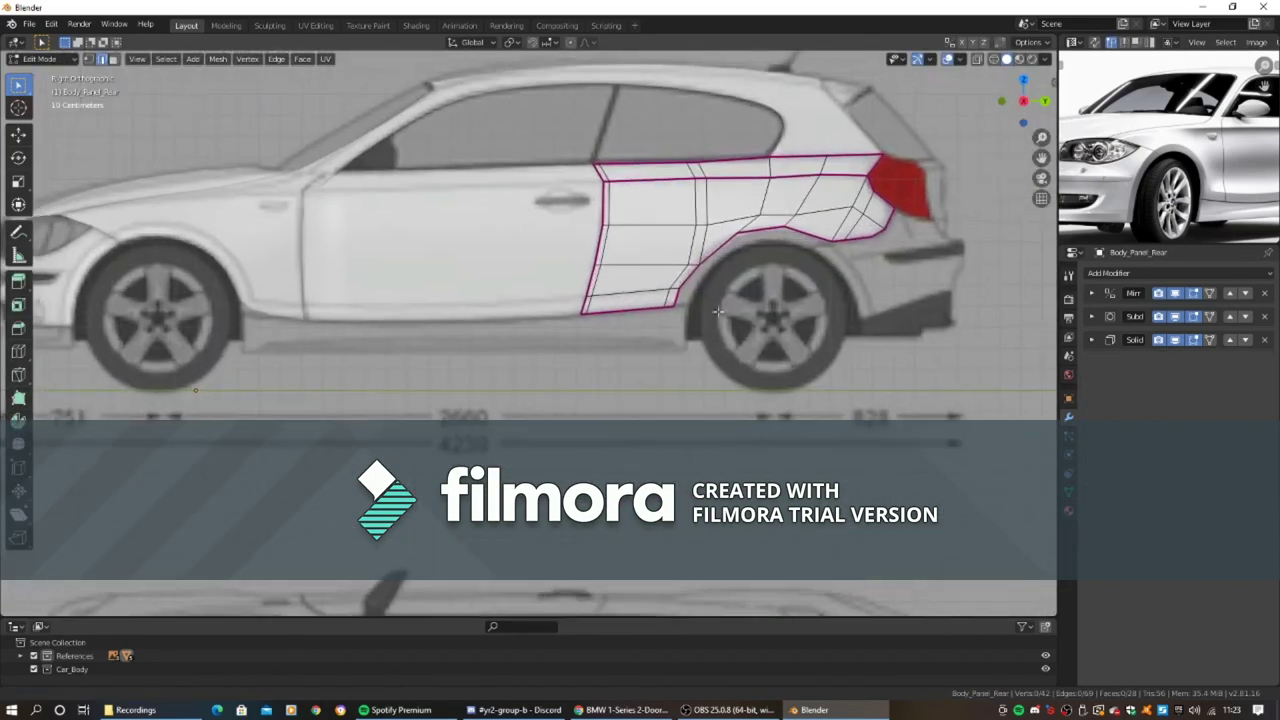
scroll(717, 312, up, 5)
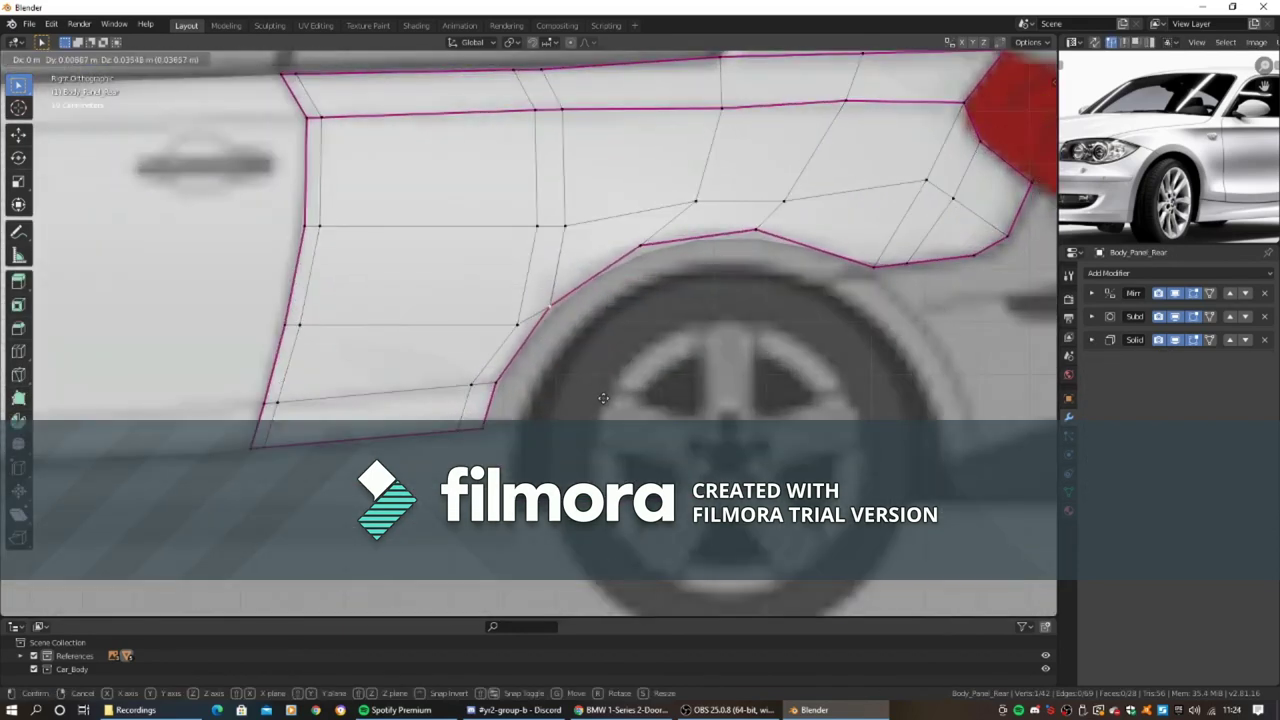
mouse_move(539, 370)
middle_down()
mouse_move(637, 345)
mouse_move(570, 340)
middle_up()
click(662, 344)
- Knife-cut a new line across the rear panel and slide its vertices into place
key(k)
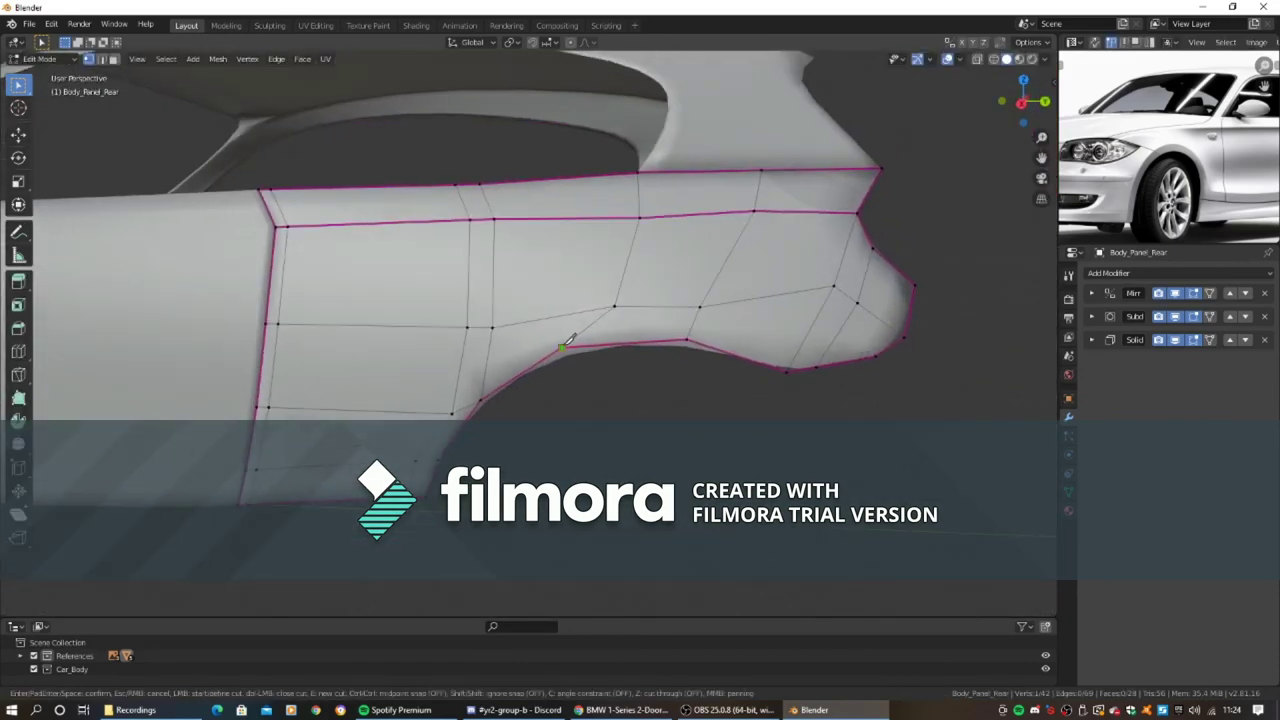
key(Return)
middle_drag(577, 175, 595, 342)
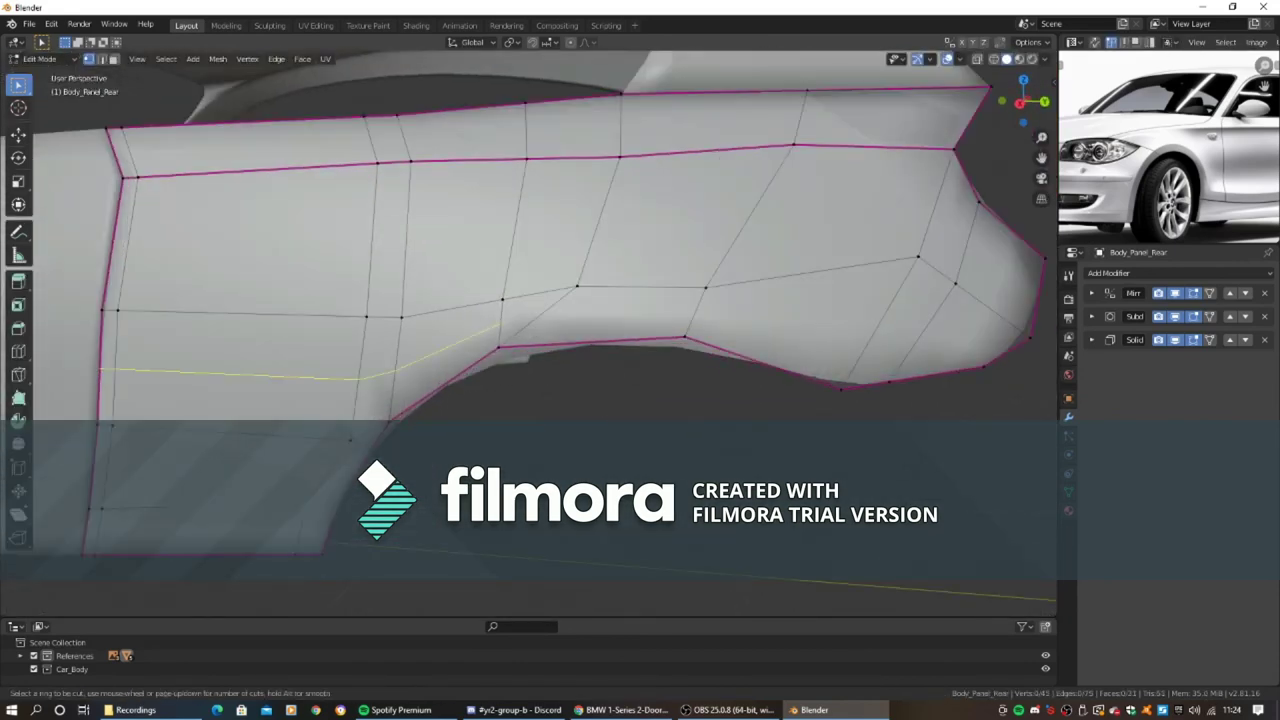
click(690, 362)
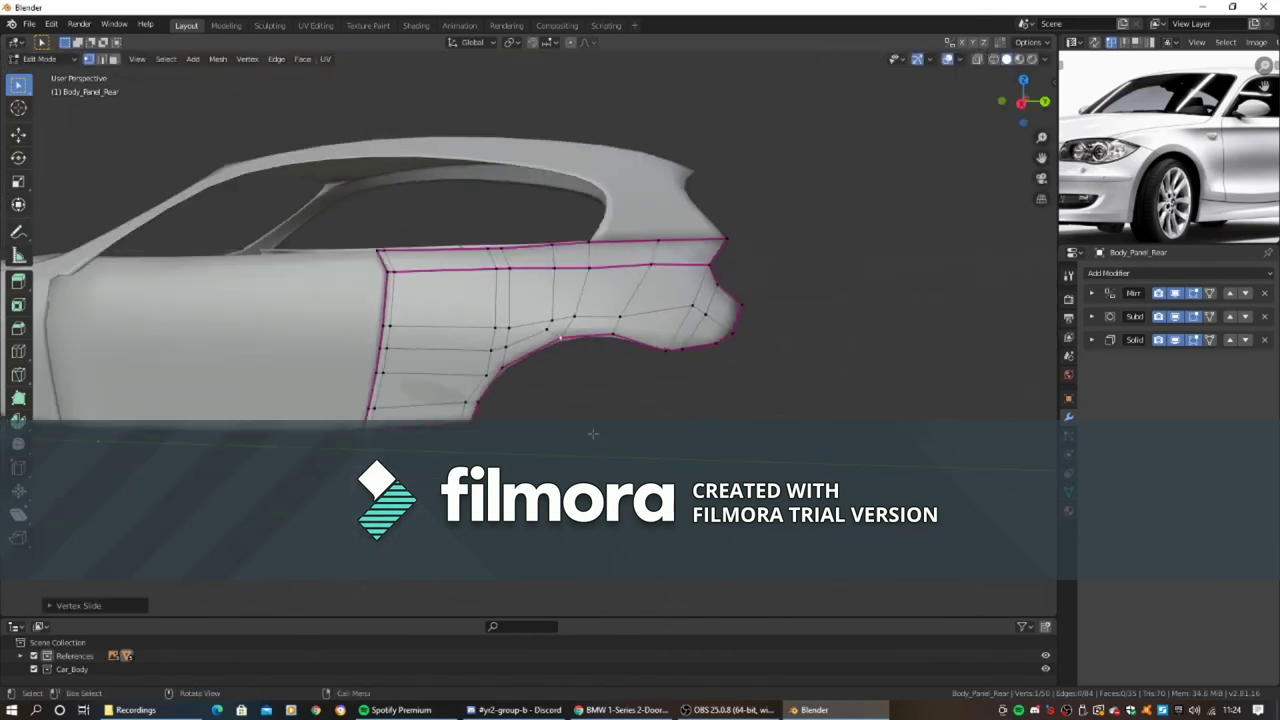
scroll(690, 362, down, 5)
scroll(269, 336, up, 4)
key(KP_3)
- Move a vertex on the front side panel's pillar edge to a new position
scroll(269, 336, up, 3)
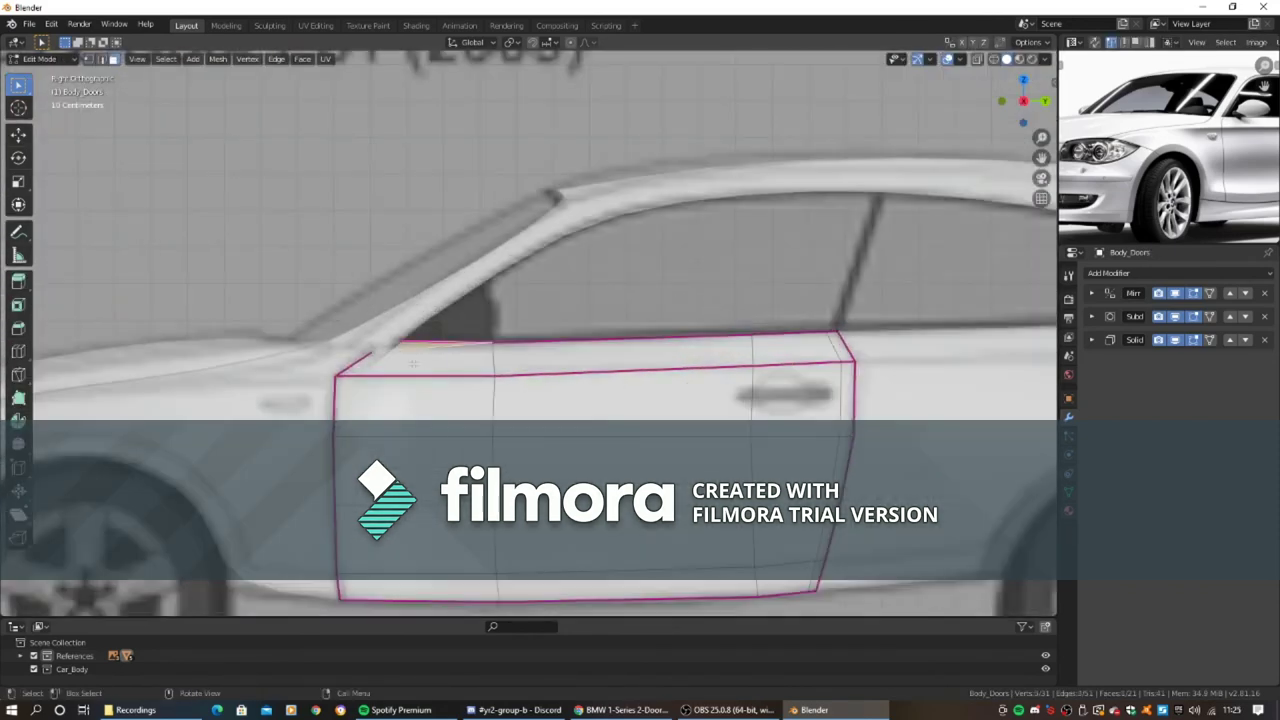
key(Tab)
click(394, 297)
key(Tab)
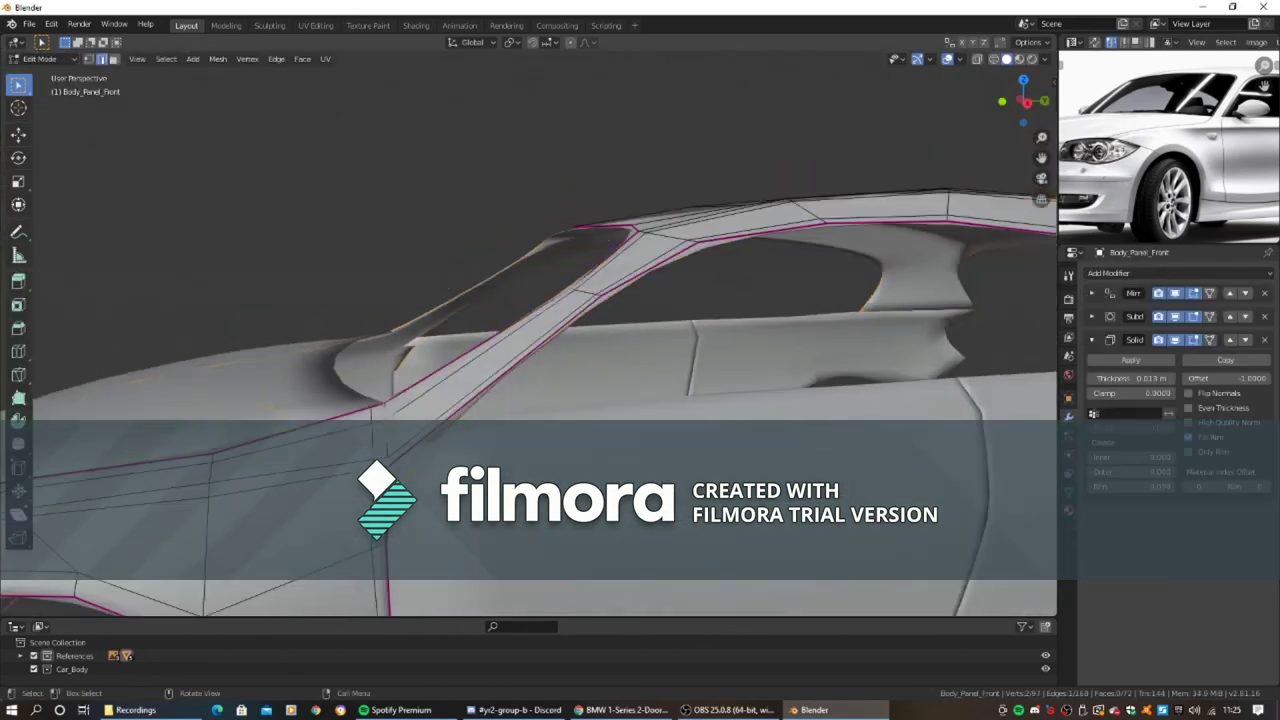
mouse_move(394, 297)
middle_down()
mouse_move(420, 330)
mouse_move(605, 344)
middle_up()
scroll(605, 344, up, 3)
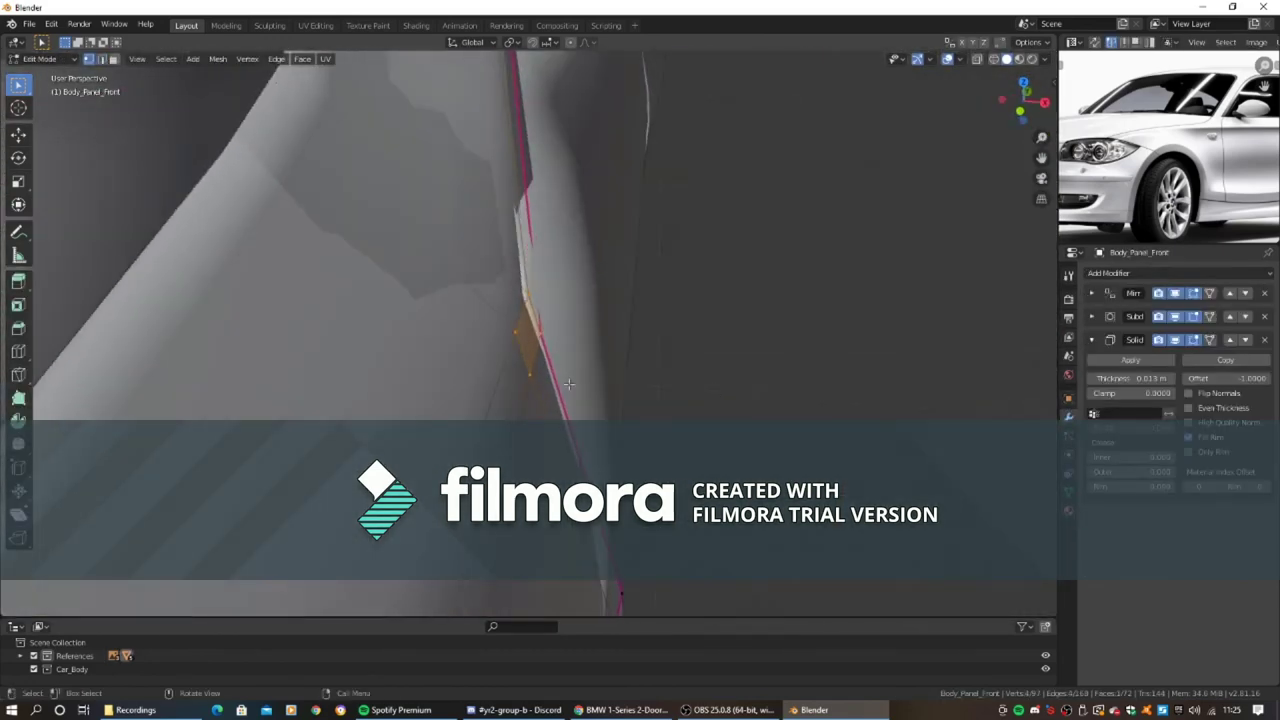
key(g)
click(605, 344)
scroll(605, 344, down, 3)
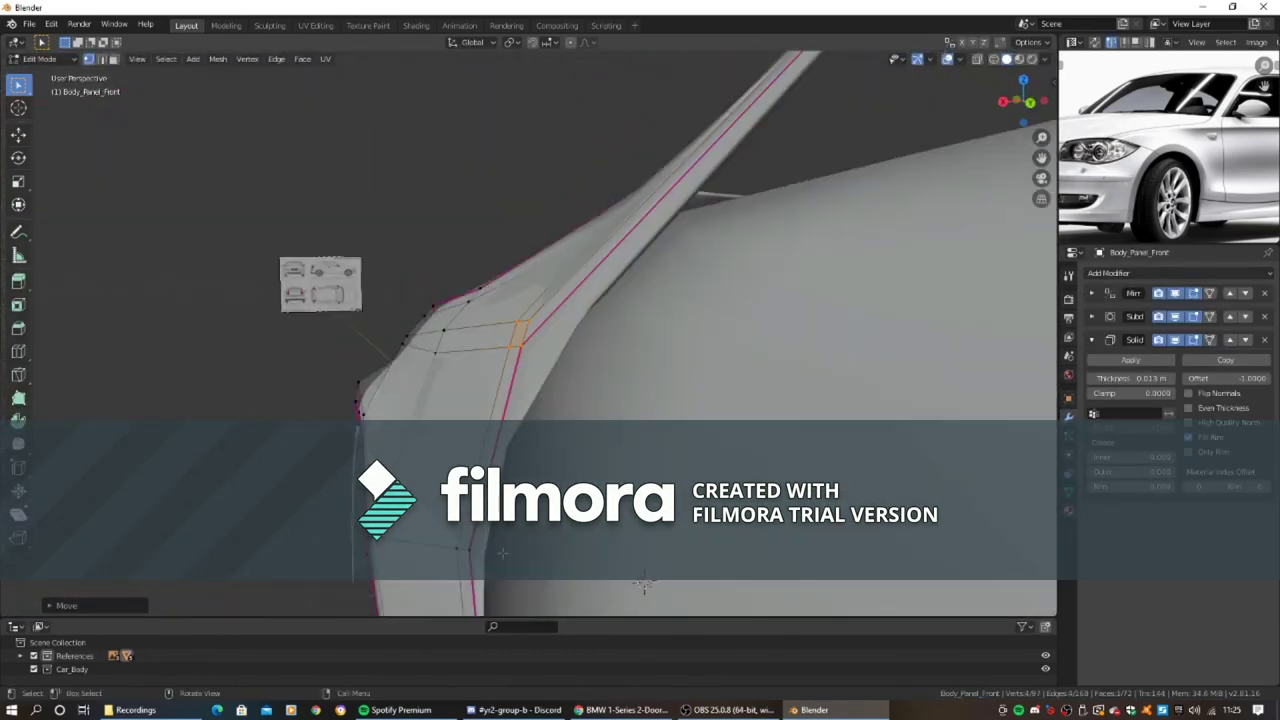
key(Tab)
- Add a new edge loop across the door, placed near its front edge
scroll(556, 395, down, 5)
click(556, 395)
key(Tab)
scroll(545, 379, up, 3)
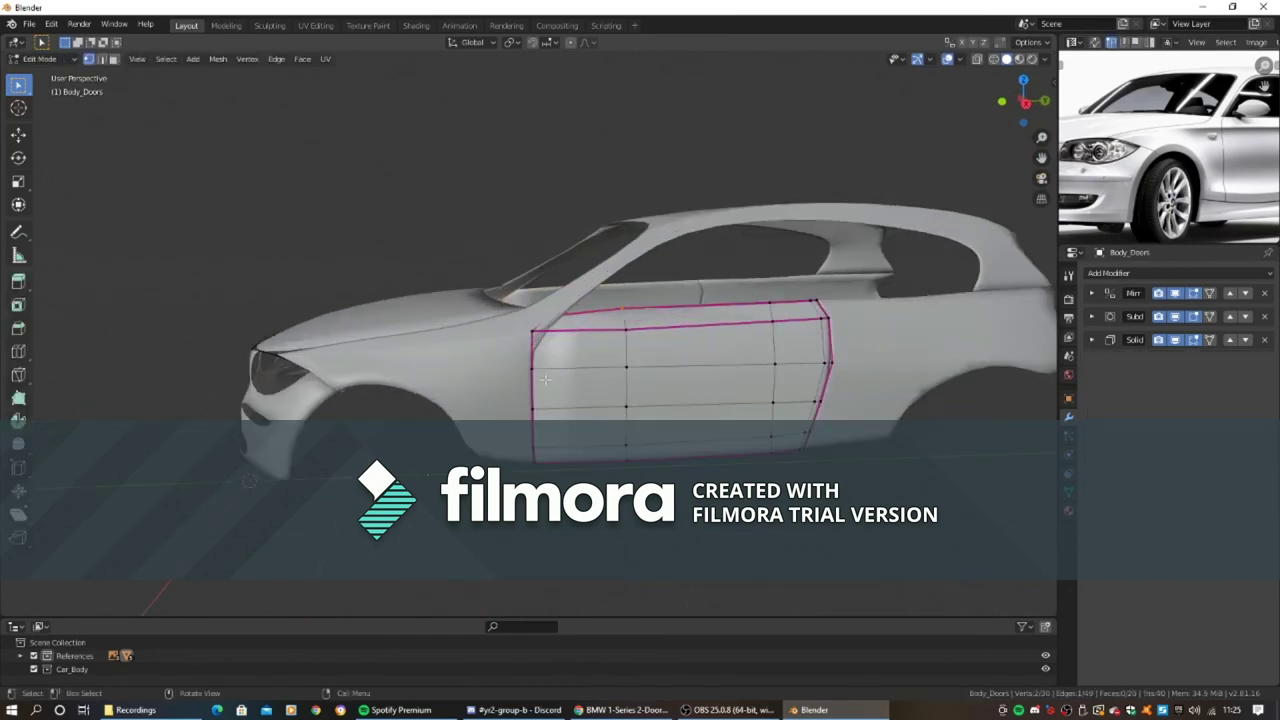
click(561, 387)
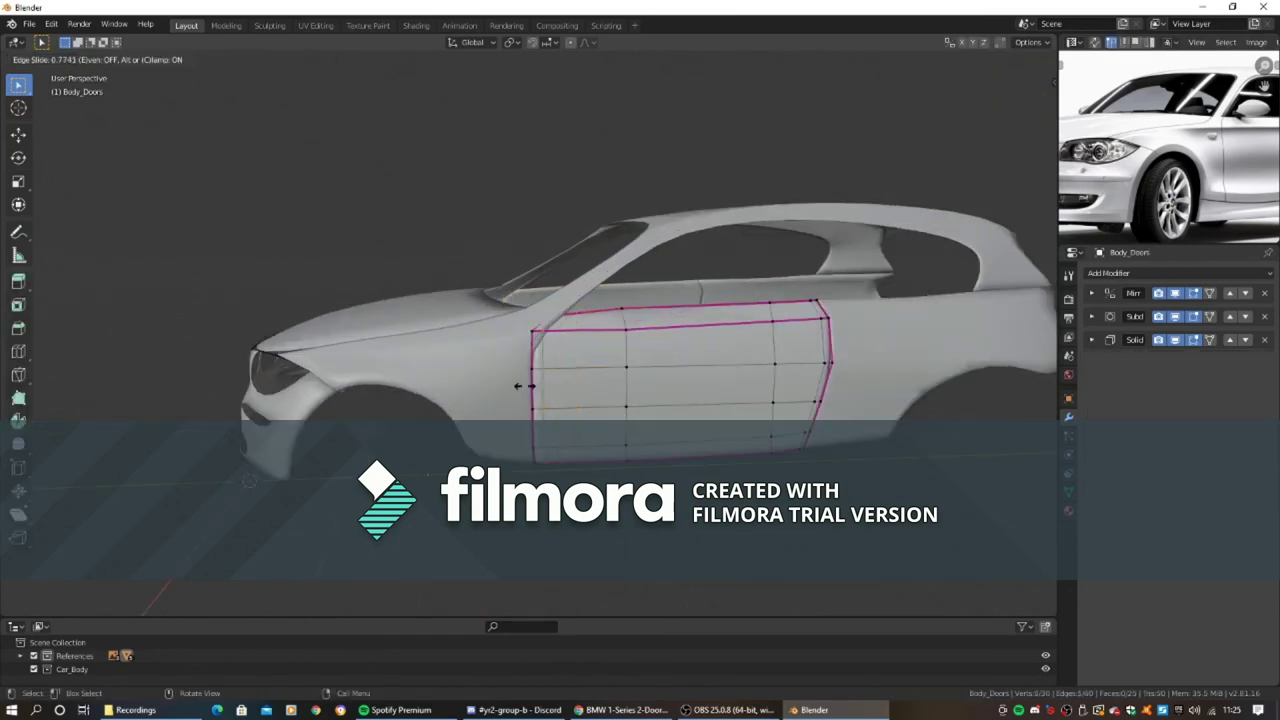
click(527, 388)
key(Tab)
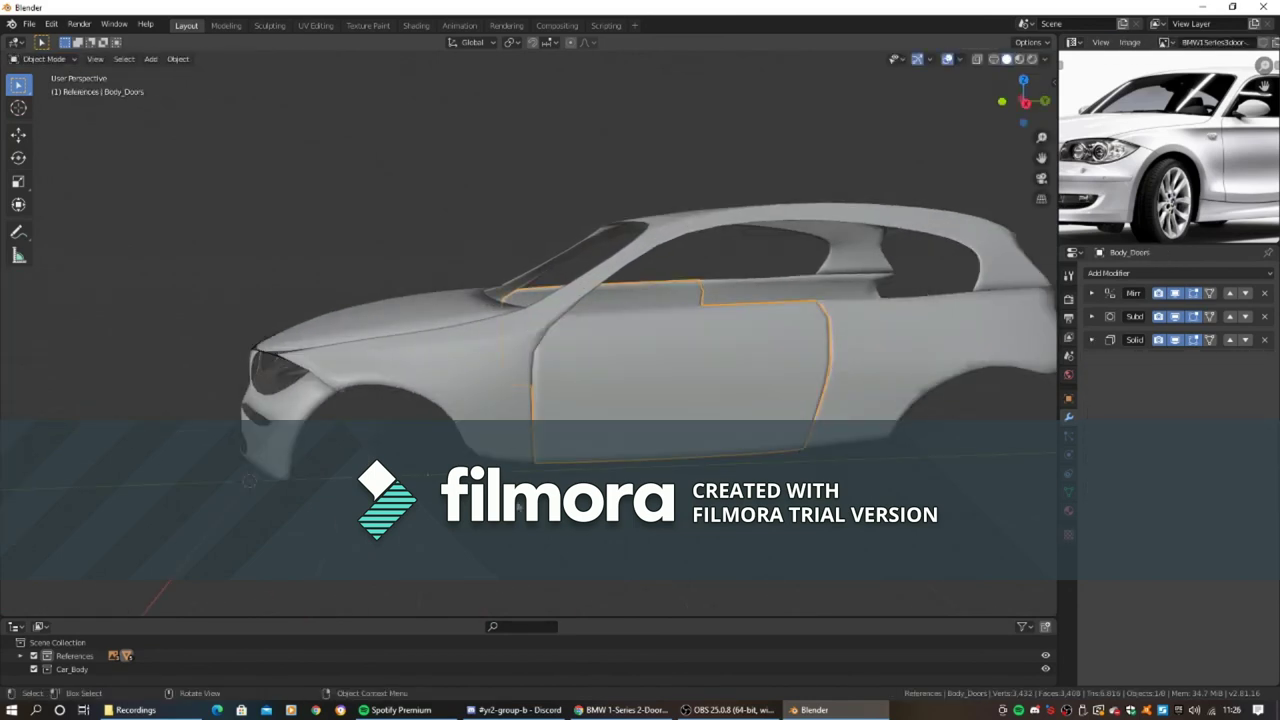
scroll(520, 453, down, 5)
middle_drag(520, 453, 580, 450)
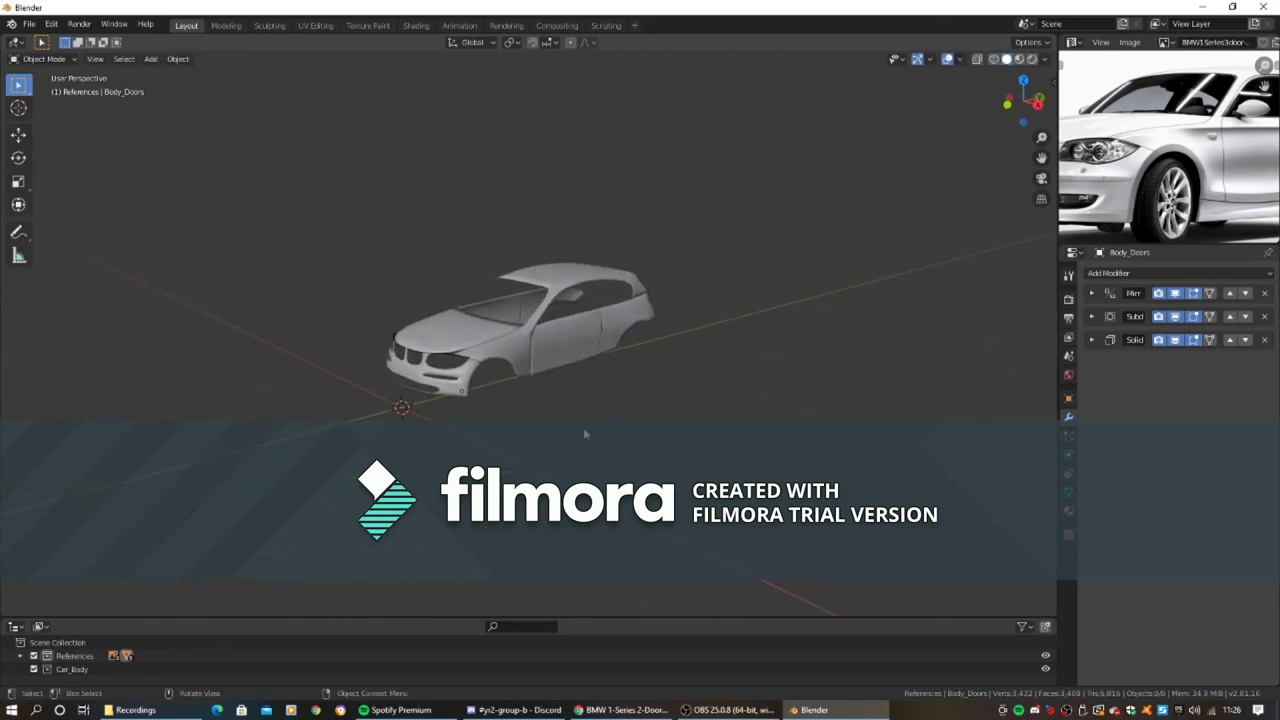
scroll(583, 427, up, 2)
drag(315, 237, 787, 424)
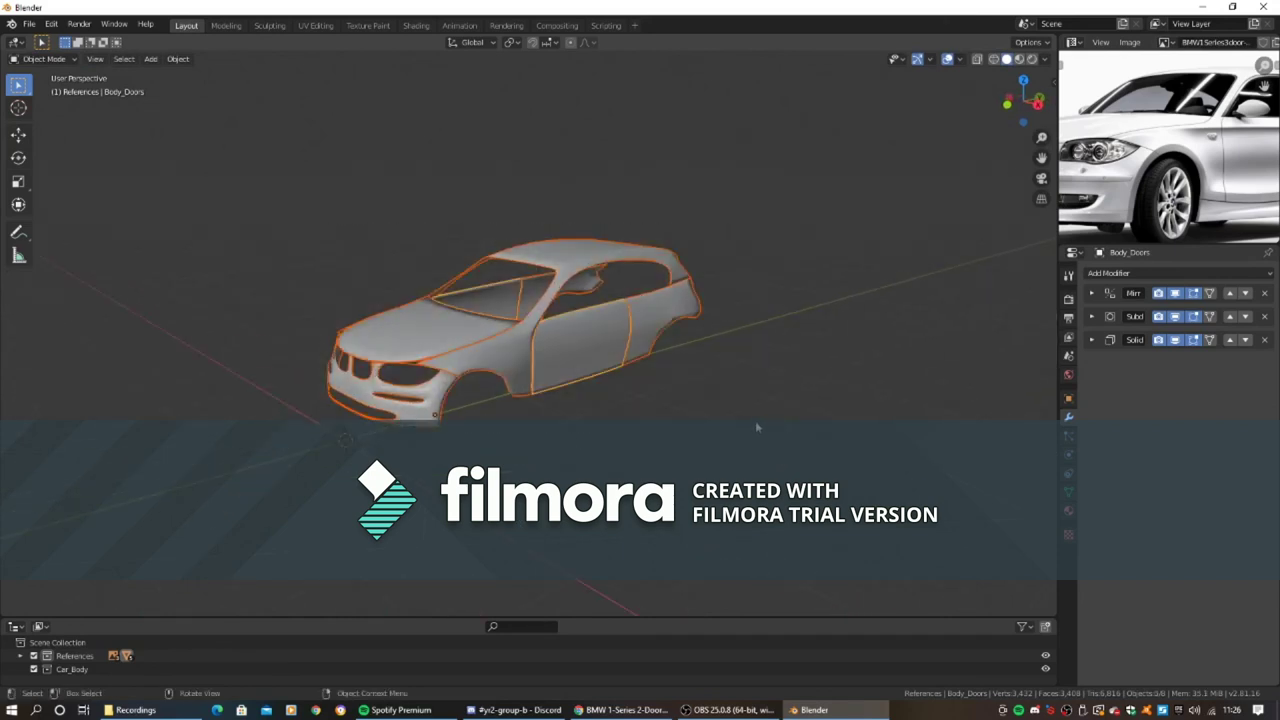
click(726, 502)
mouse_move(726, 502)
middle_down()
mouse_move(708, 477)
mouse_move(488, 458)
mouse_move(712, 472)
mouse_move(676, 477)
middle_up()
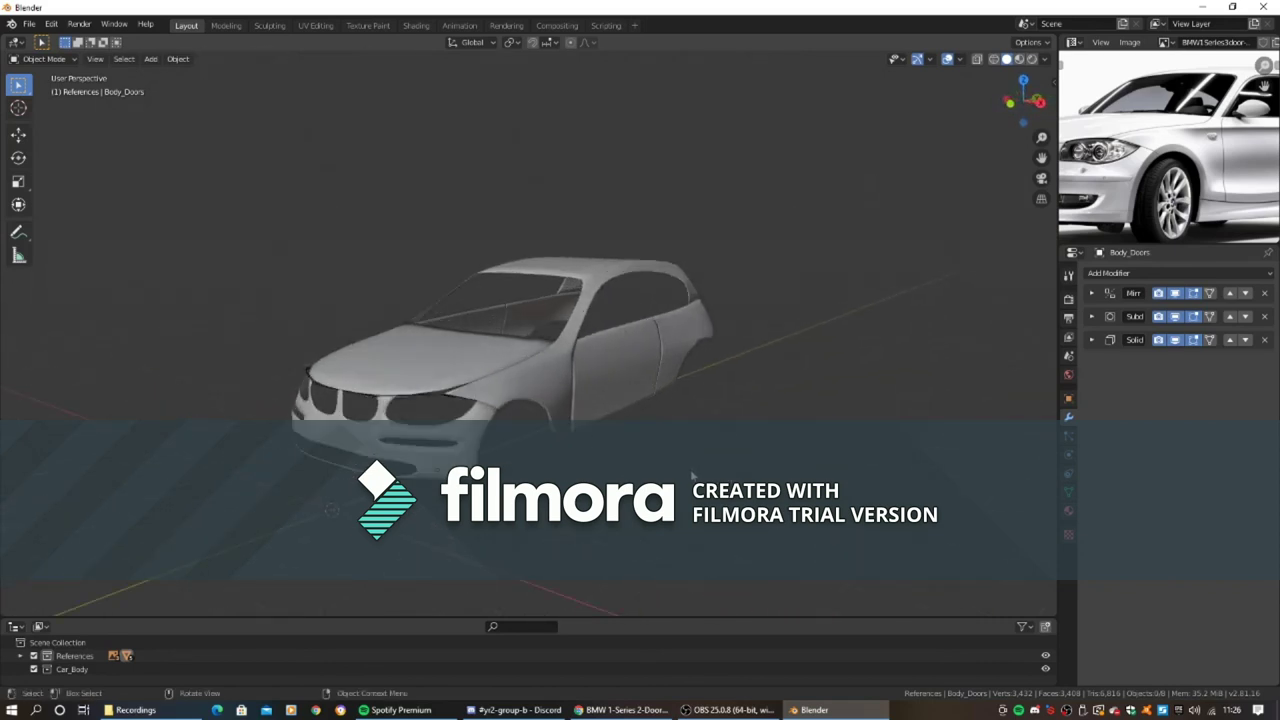
scroll(692, 476, up, 2)
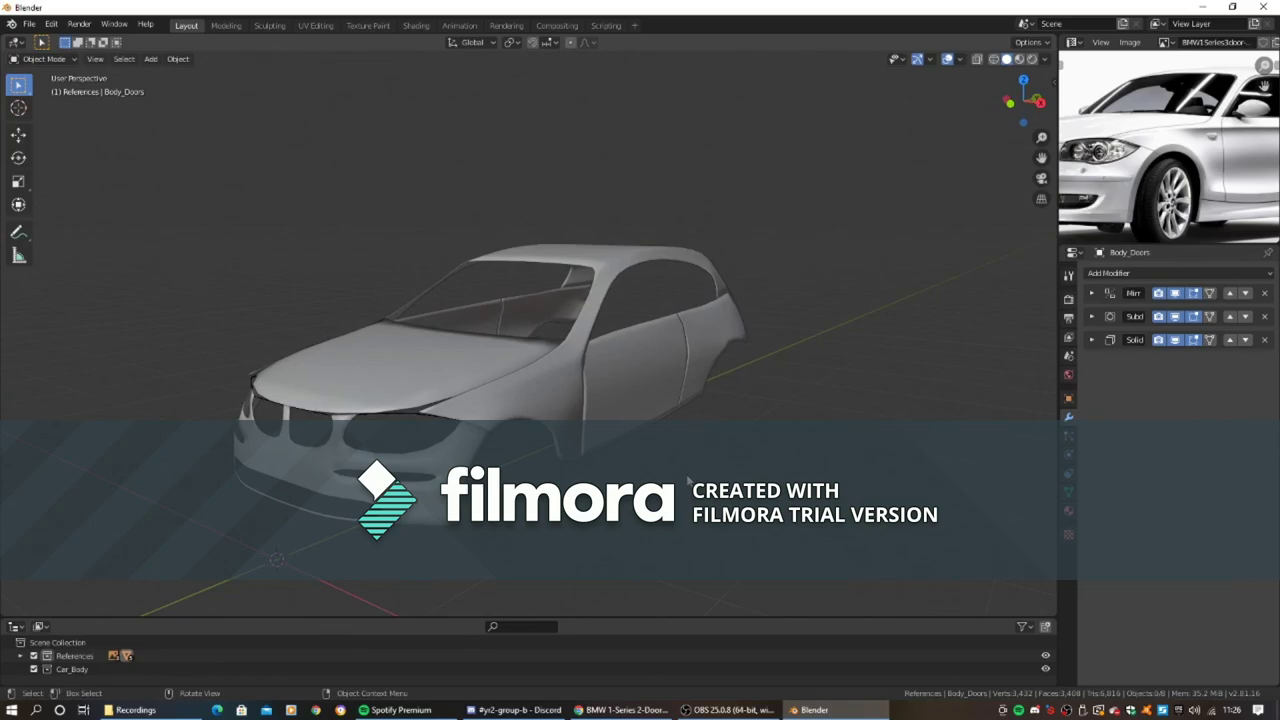